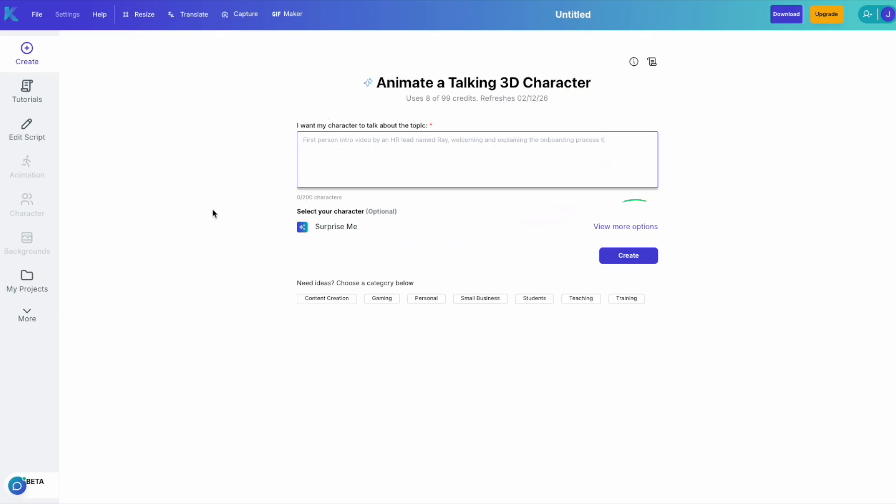
# Browse the character library and choose Cartoon Black Cat as the talking character
pyautogui.click(640, 226)
pyautogui.click(377, 189)
pyautogui.click(644, 228)
pyautogui.scroll(-5, 480, 294)
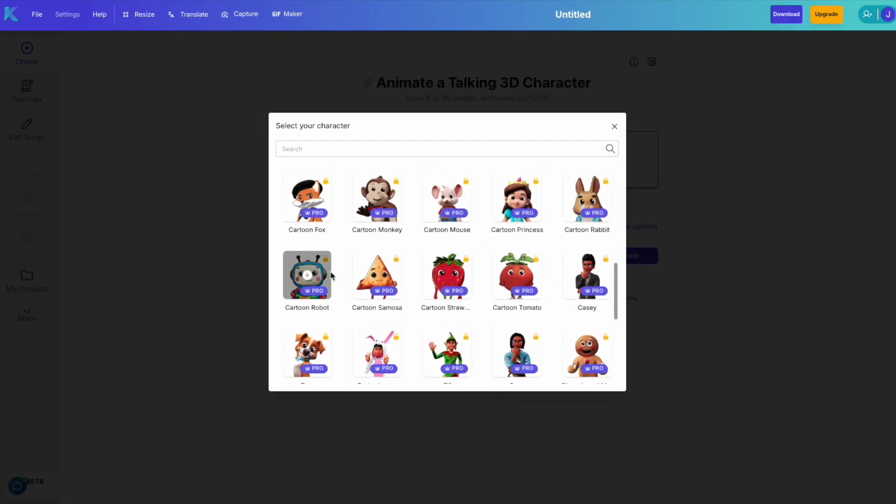
pyautogui.scroll(5, 327, 275)
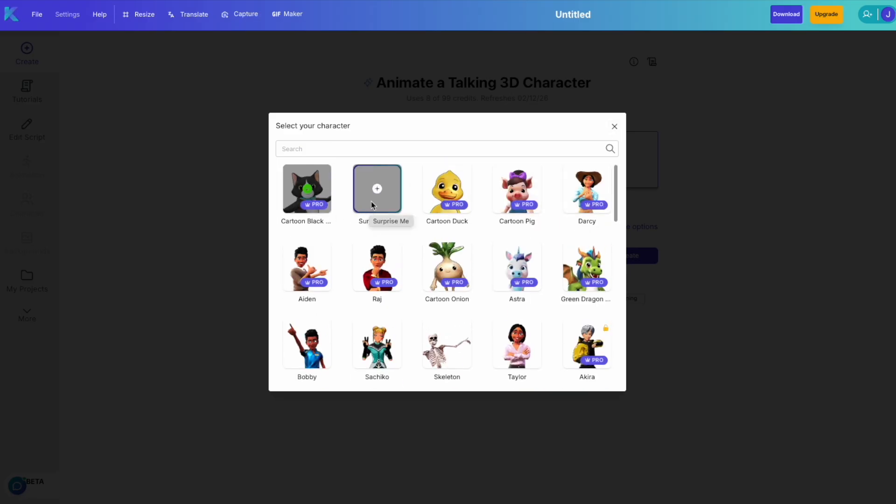
pyautogui.click(613, 127)
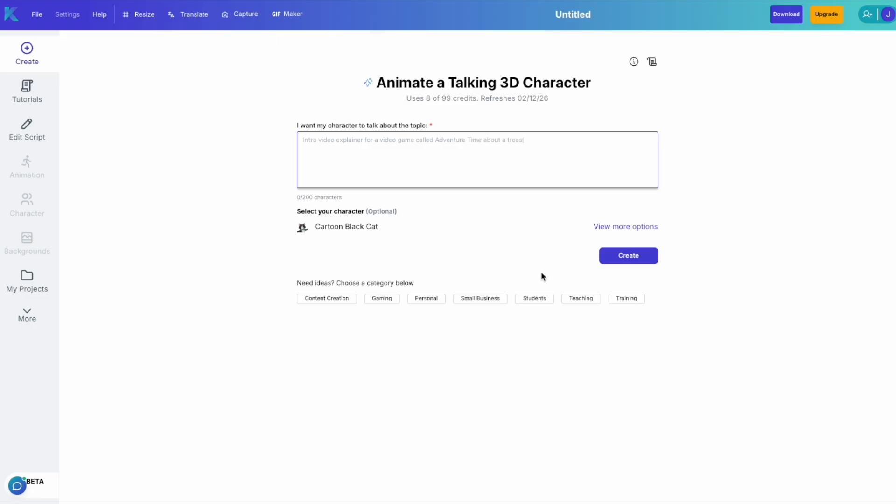
# Try the suggested Students topic on Egypt's pyramids and the Content Creation topic on Indonesia travel tips, and view the Personal ideas
pyautogui.click(592, 302)
pyautogui.click(536, 300)
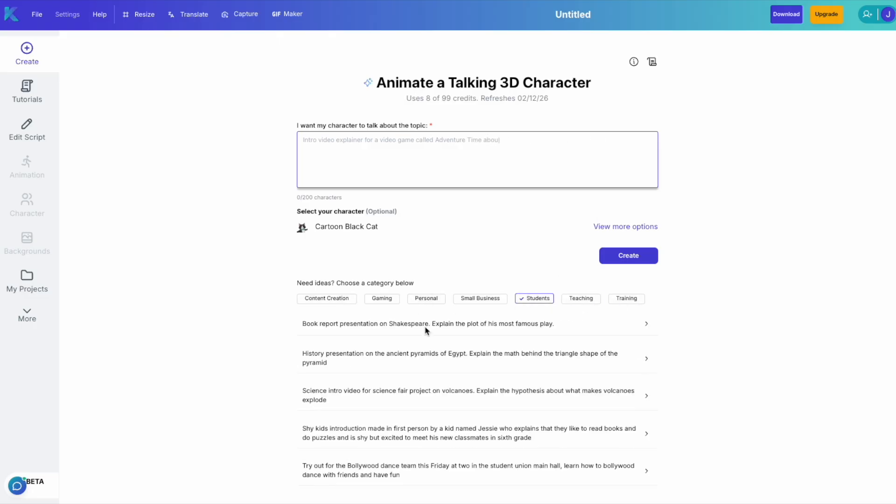
pyautogui.click(412, 357)
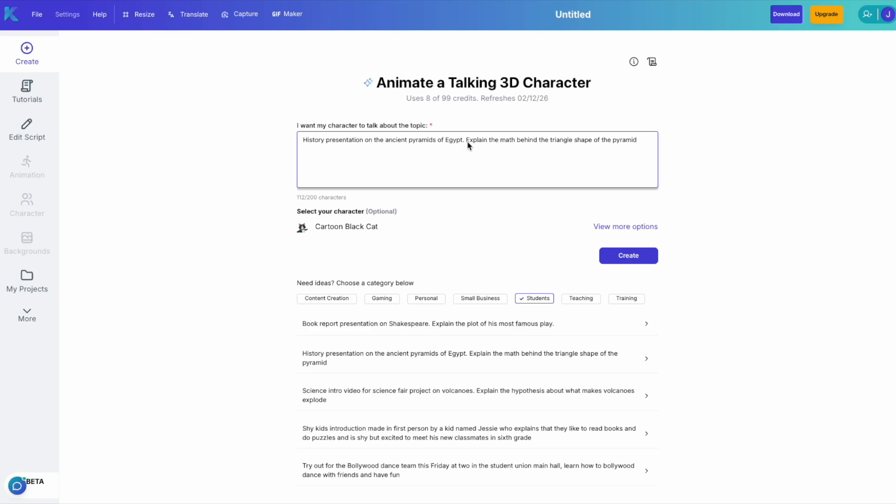
pyautogui.click(334, 300)
pyautogui.click(388, 325)
pyautogui.click(430, 301)
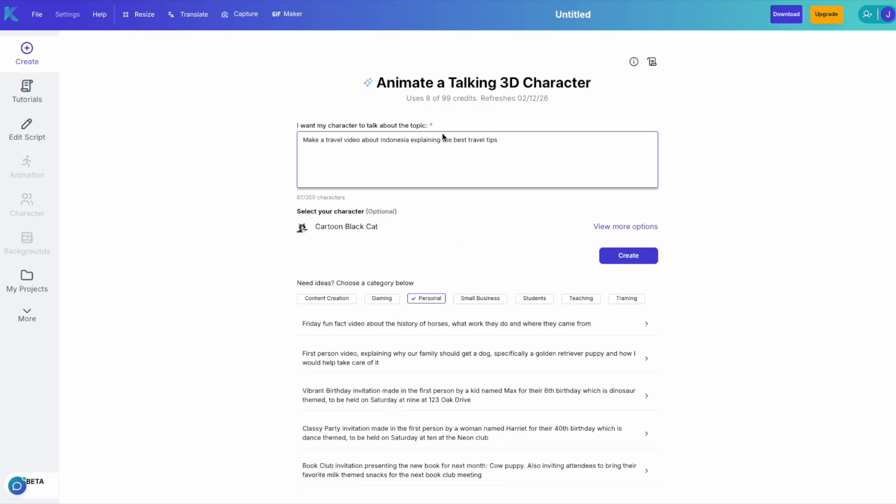
# Replace the topic with a thank you video for a first grade teacher, including the teacher's name, and create the animation
pyautogui.tripleClick(449, 141)
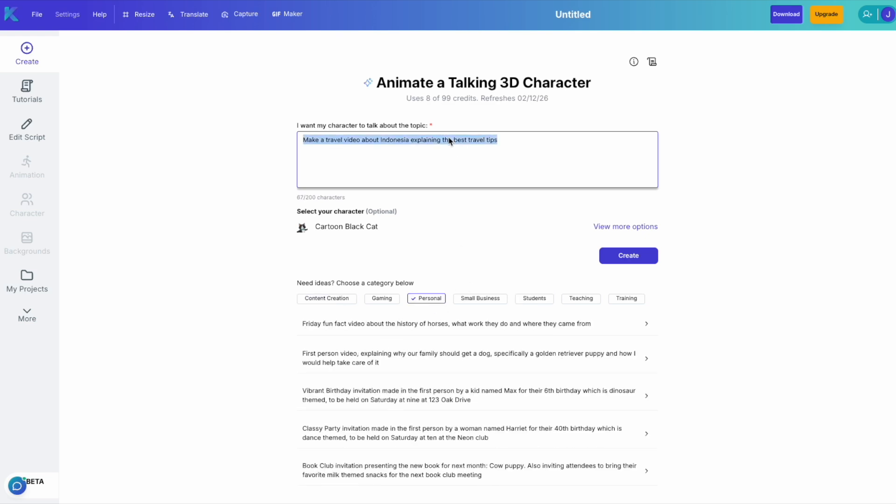
pyautogui.write('Thank you video for my first grade teacher Ms. Annie')
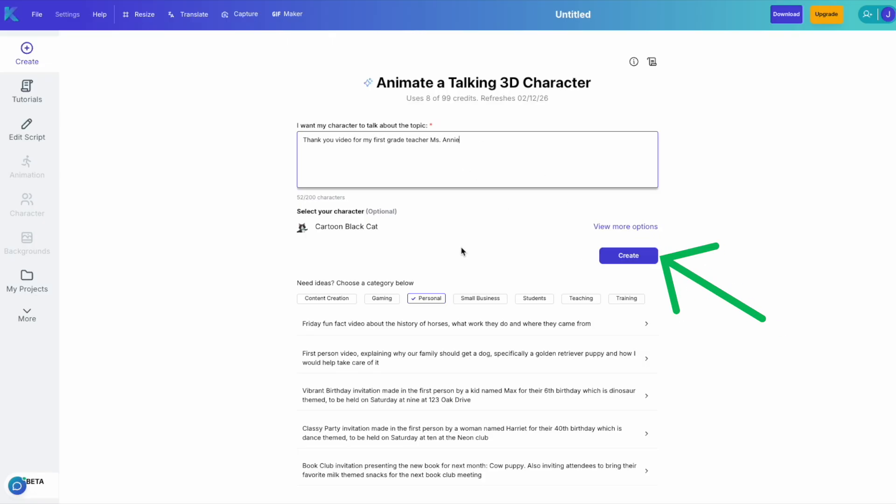
pyautogui.click(647, 262)
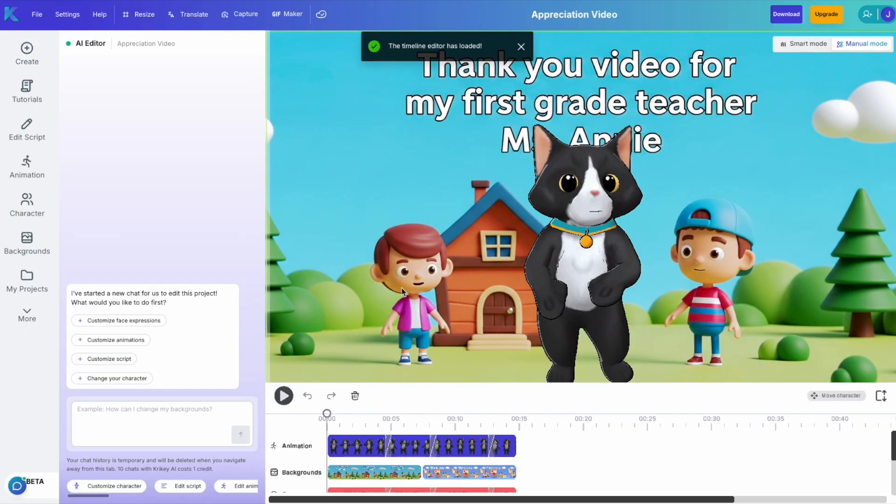
# Play the generated video and switch the editor to Smart mode
pyautogui.click(284, 395)
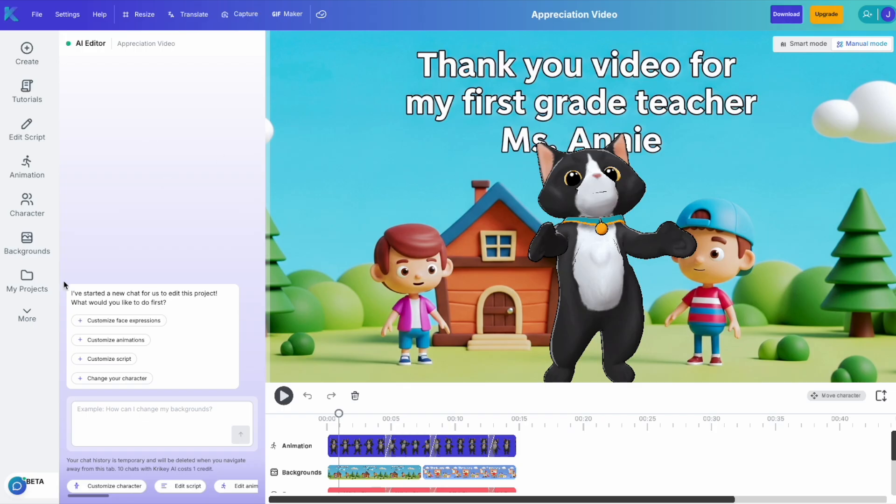
pyautogui.click(805, 44)
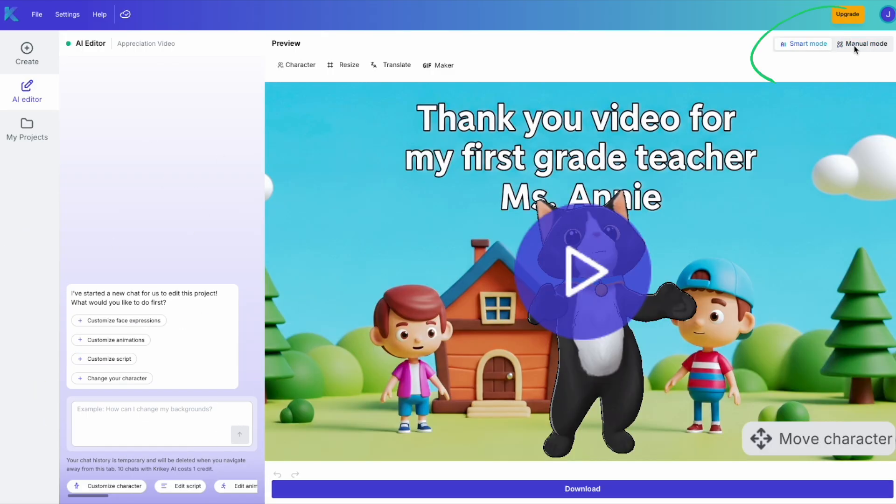
pyautogui.click(856, 47)
pyautogui.click(798, 45)
# Browse the AI Editor's facial expressions and apply the Happy expression to the character
pyautogui.click(151, 320)
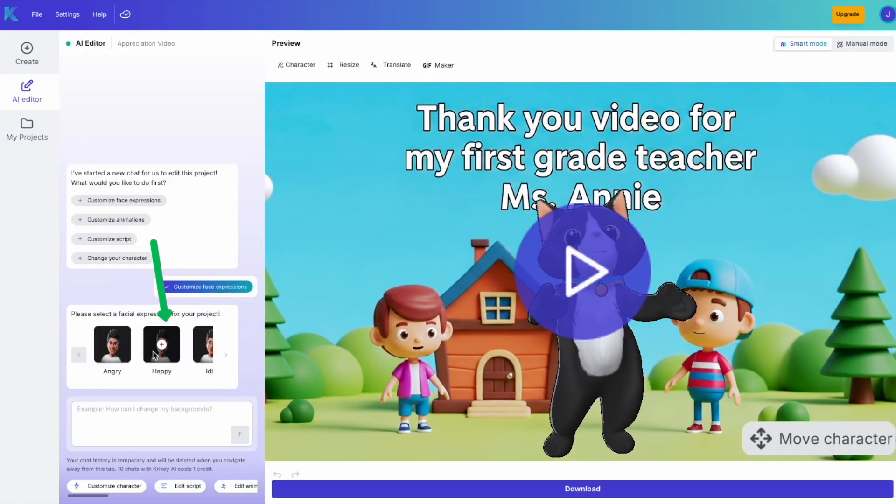
pyautogui.click(227, 356)
pyautogui.click(226, 356)
pyautogui.click(227, 356)
pyautogui.click(74, 357)
pyautogui.click(73, 357)
pyautogui.click(74, 357)
pyautogui.click(74, 358)
pyautogui.click(162, 345)
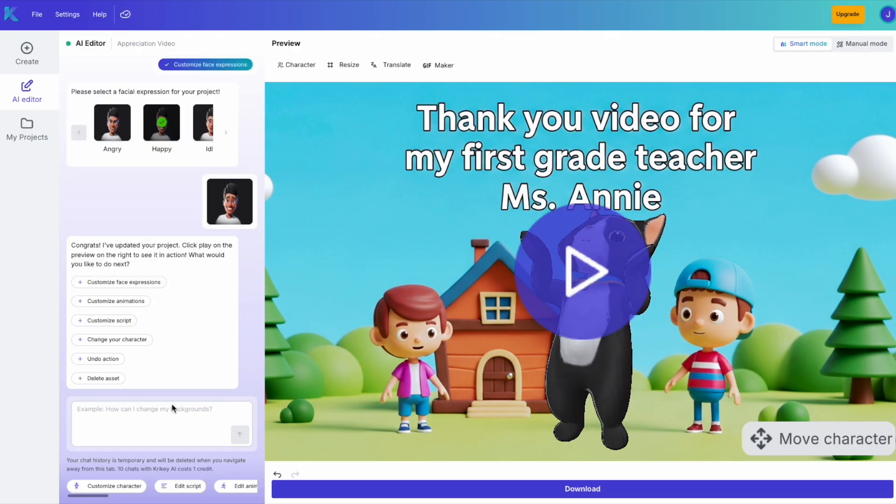
# Customize the script by replacing the [Your Name] placeholder in the closing line with the sender's name
pyautogui.click(131, 322)
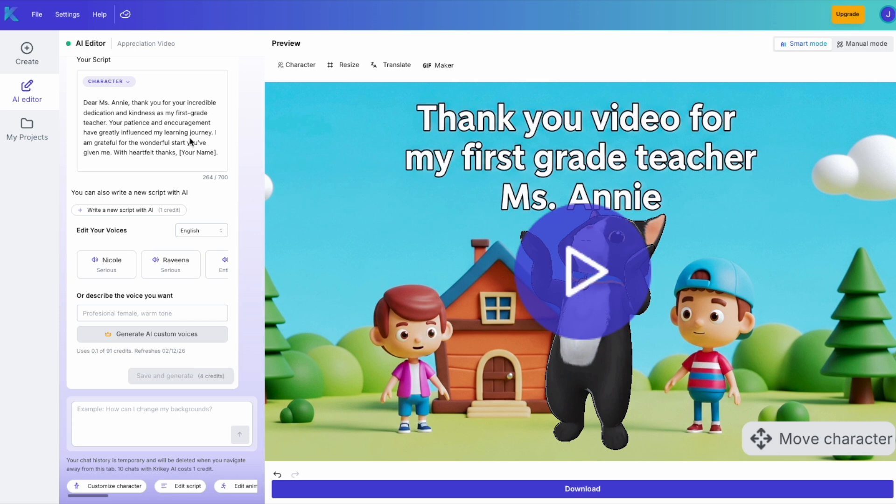
pyautogui.moveTo(216, 153); pyautogui.dragTo(181, 158)
pyautogui.write('Meera-bell')
# Sample the Nicole stock voice and generate custom AI voices from the description "female warm"
pyautogui.hscroll(2, 172, 262)
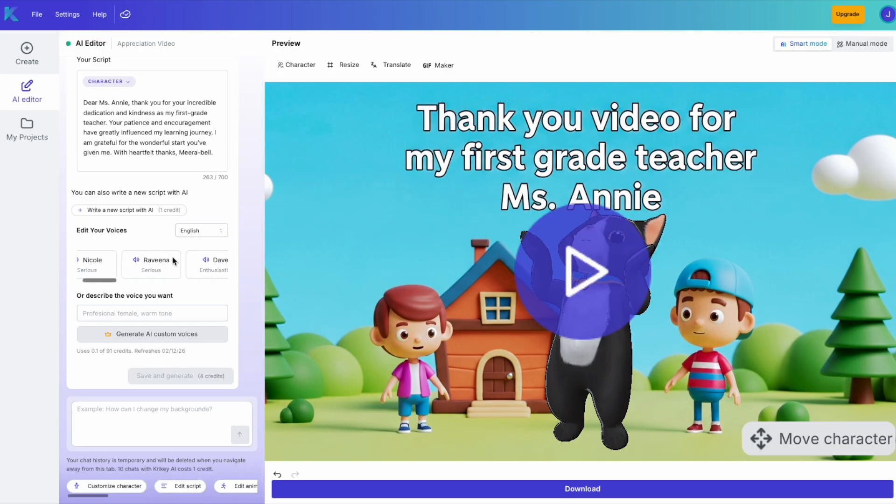
pyautogui.click(112, 264)
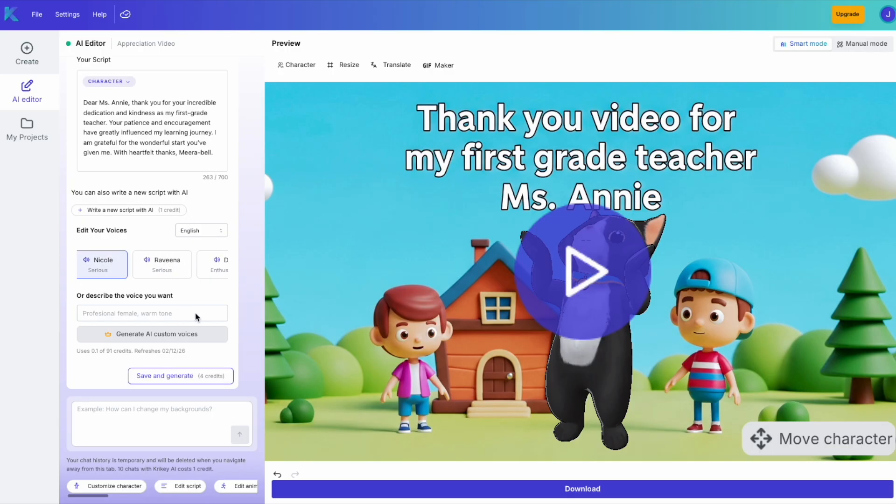
pyautogui.click(135, 314)
pyautogui.write('t')
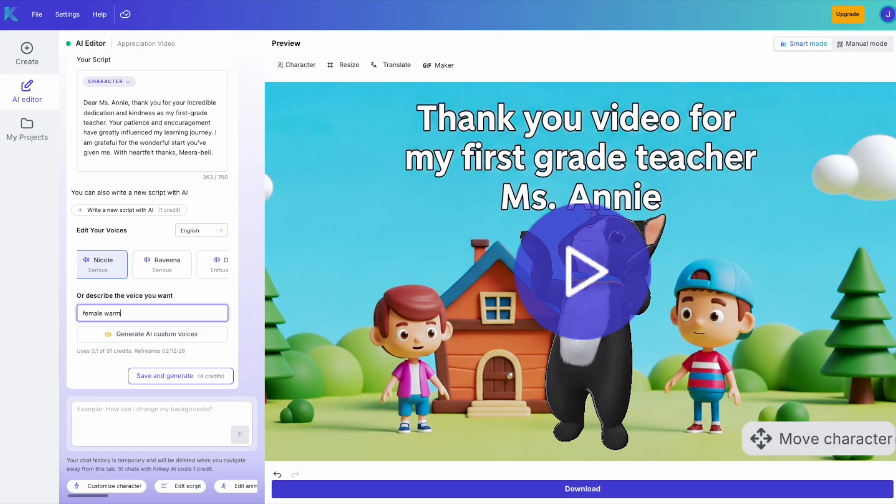
pyautogui.click(164, 337)
# Compare the generated voices, choose Tessa, and save and generate the dialogue with it
pyautogui.click(112, 342)
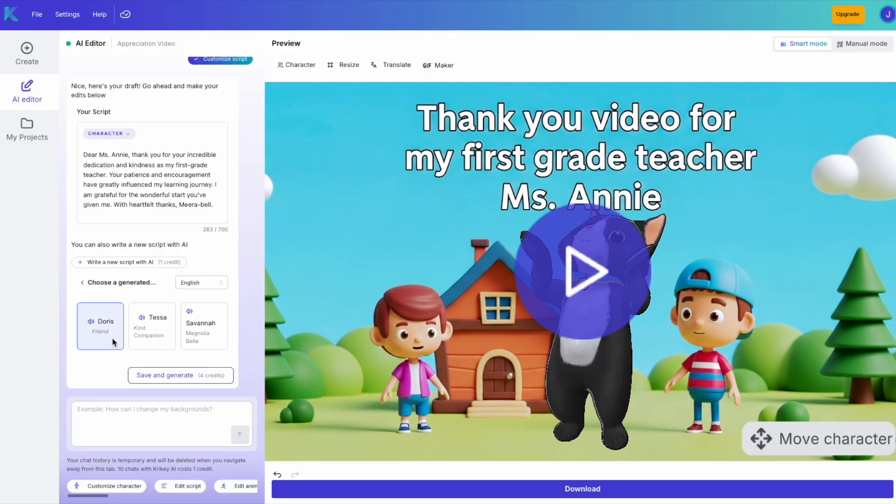
pyautogui.click(160, 332)
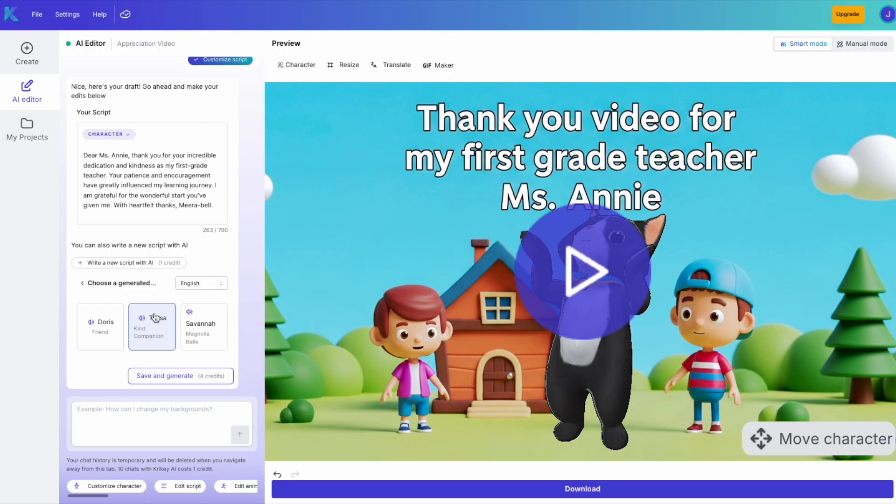
pyautogui.click(161, 375)
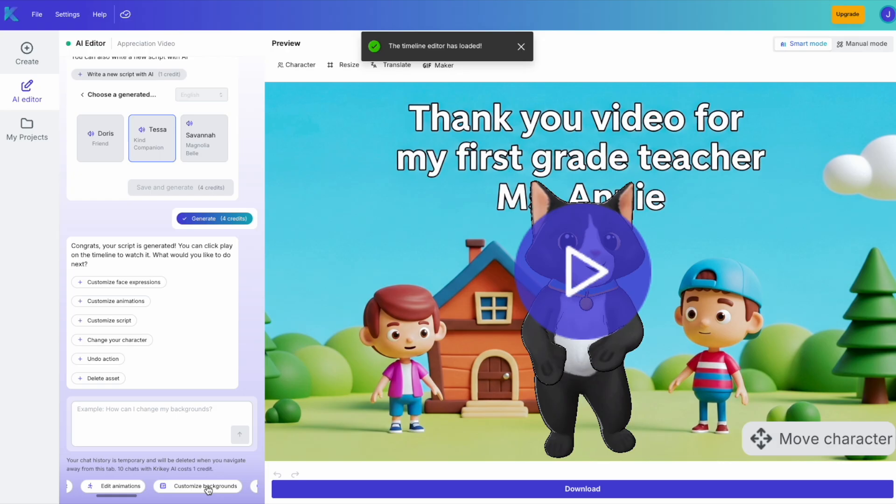
# Switch to Manual mode, play the updated video and return the playhead to about 2 seconds
pyautogui.click(867, 44)
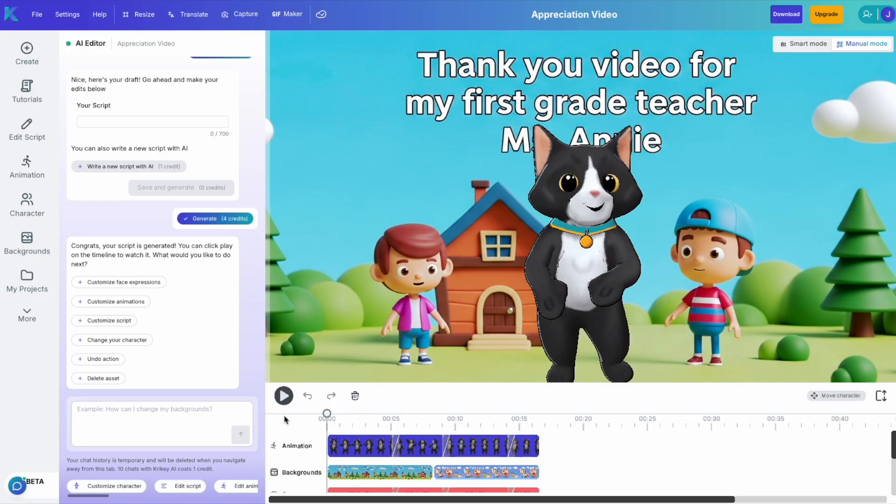
pyautogui.click(284, 396)
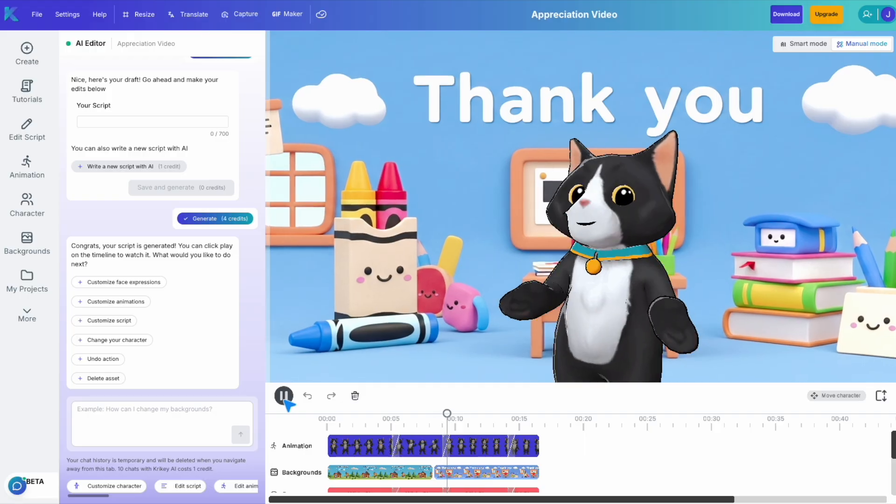
pyautogui.click(283, 395)
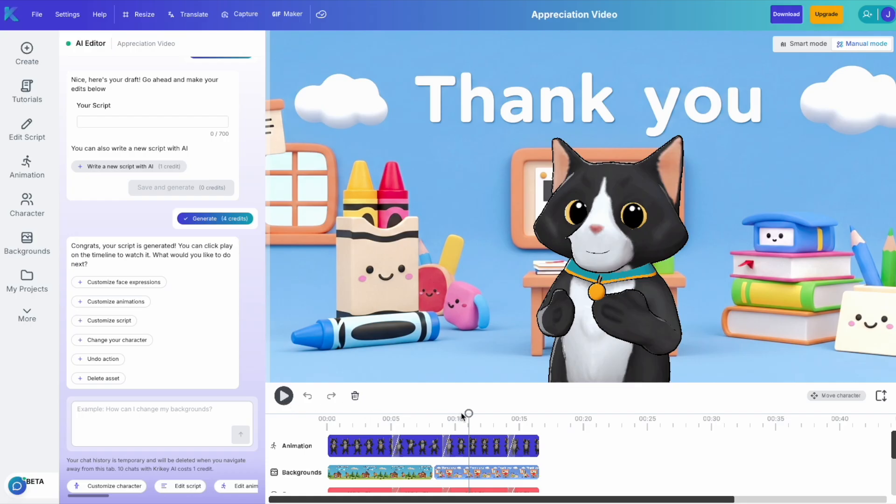
pyautogui.moveTo(462, 415); pyautogui.dragTo(351, 415)
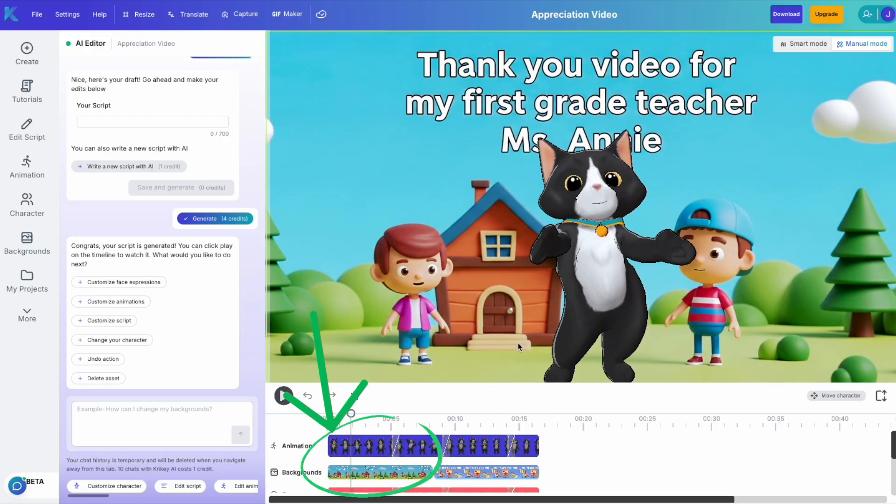
# Examine all tracks in the expanded timeline and review the video's frames at its start and near its end
pyautogui.click(886, 398)
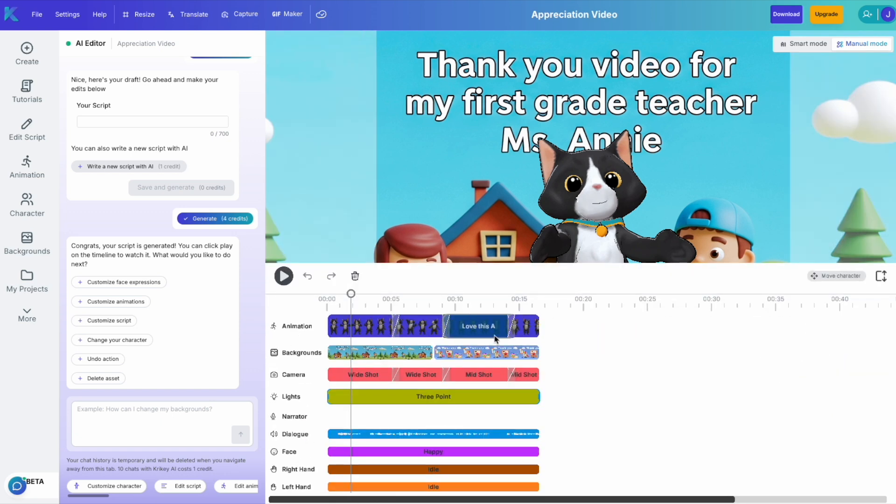
pyautogui.click(880, 276)
pyautogui.moveTo(351, 414)
pyautogui.mouseDown()
pyautogui.moveTo(523, 424)
pyautogui.moveTo(340, 422)
pyautogui.mouseUp()
pyautogui.click(881, 396)
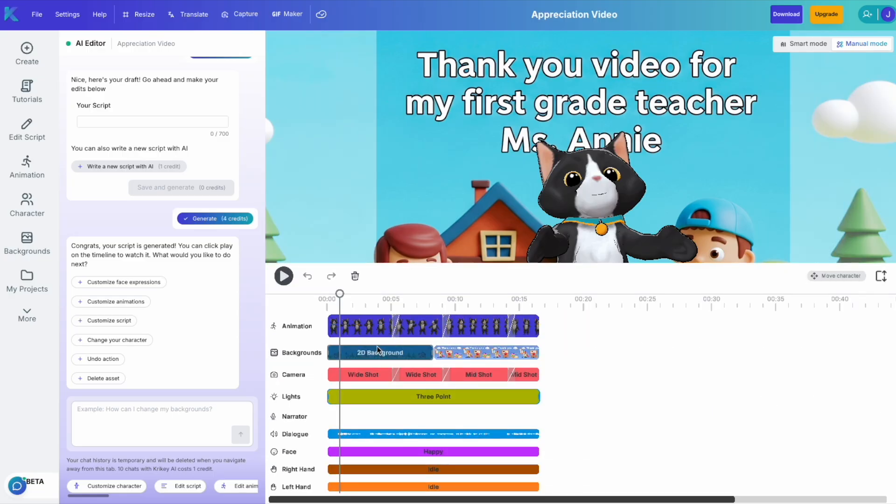
pyautogui.moveTo(340, 294)
pyautogui.mouseDown()
pyautogui.moveTo(452, 307)
pyautogui.moveTo(327, 298)
pyautogui.mouseUp()
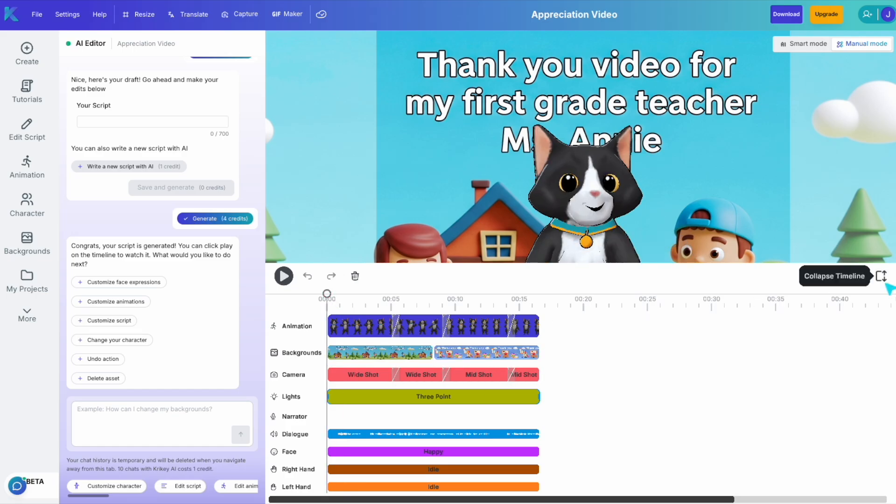
pyautogui.click(880, 275)
pyautogui.moveTo(480, 427); pyautogui.dragTo(535, 428)
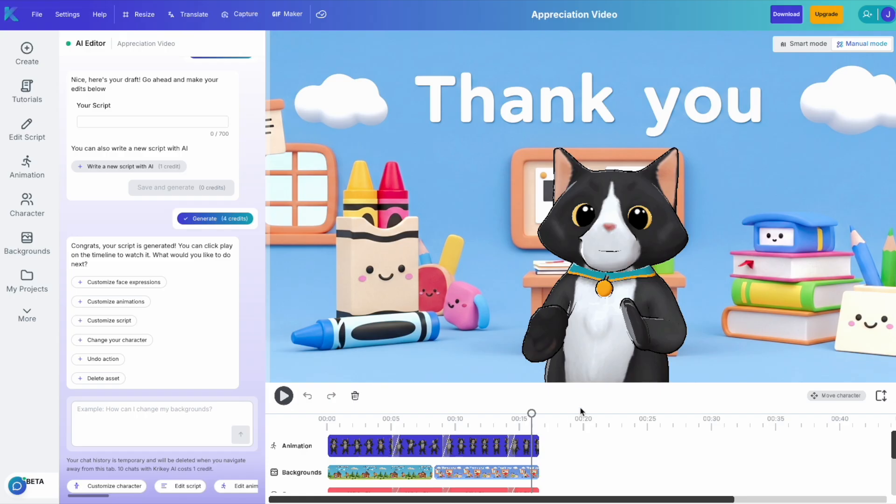
pyautogui.click(881, 397)
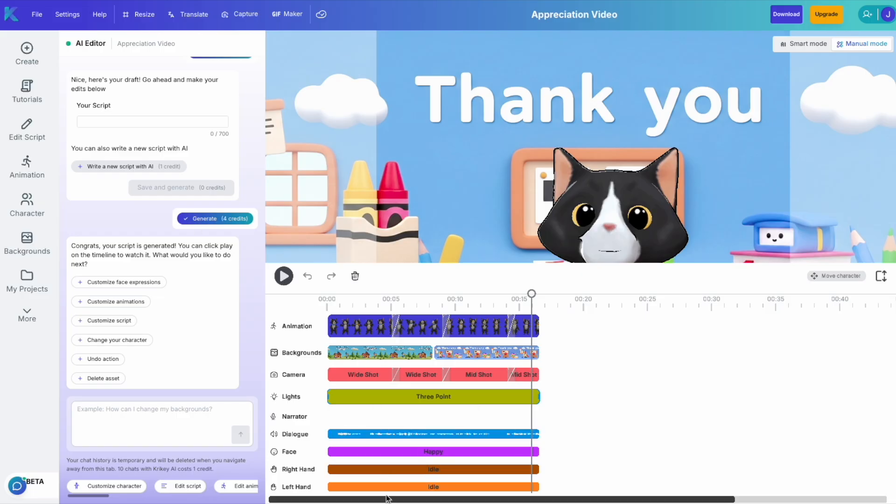
pyautogui.click(881, 275)
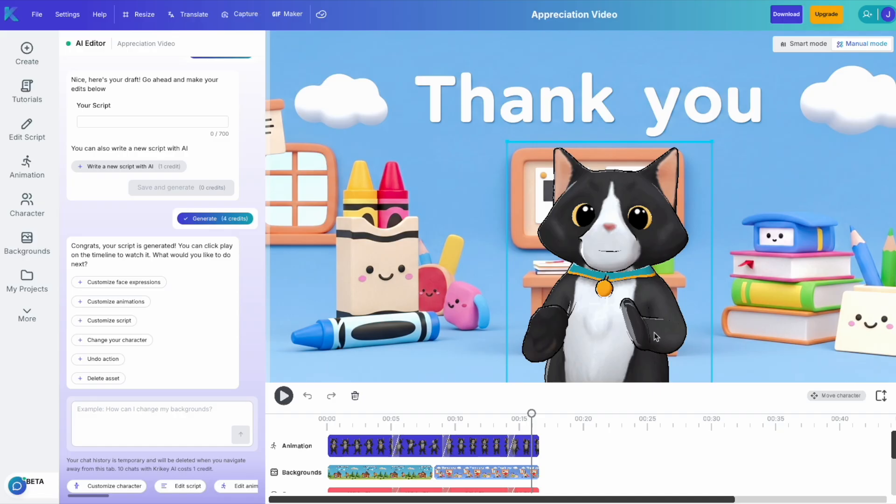
# Put the first background clip into replace mode and browse the available background categories
pyautogui.click(356, 422)
pyautogui.click(380, 476)
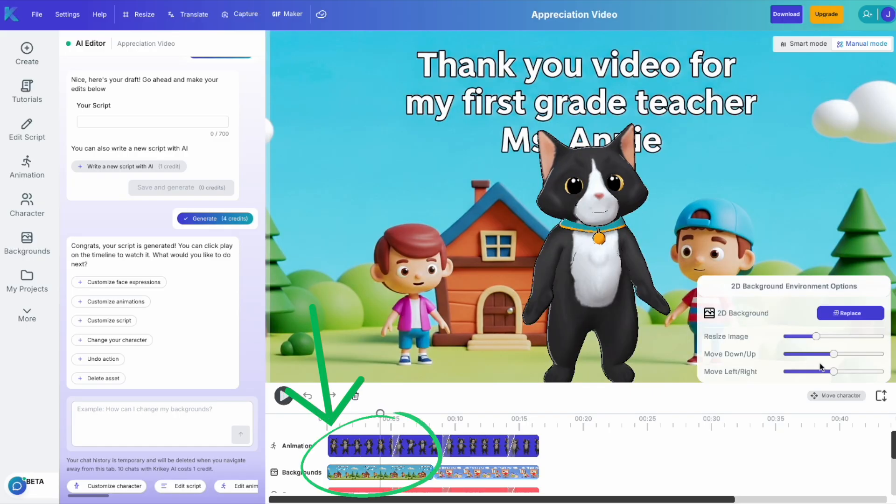
pyautogui.click(865, 317)
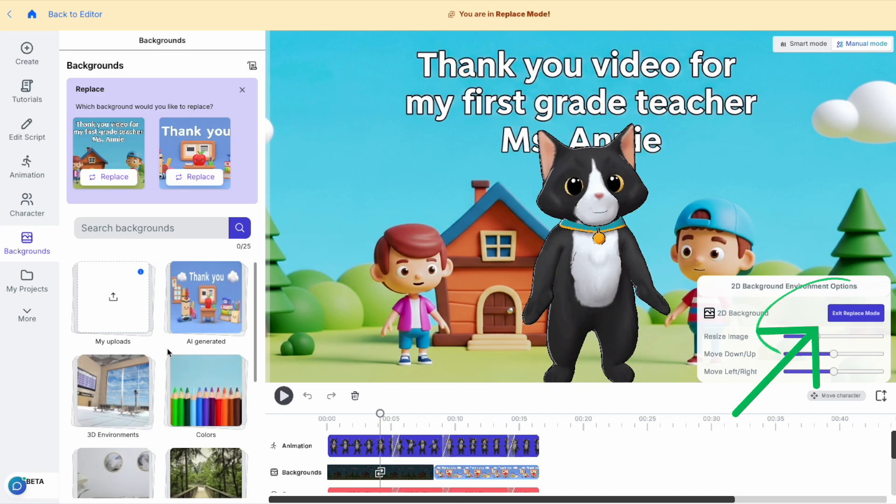
pyautogui.scroll(-2, 169, 352)
pyautogui.scroll(2, 117, 327)
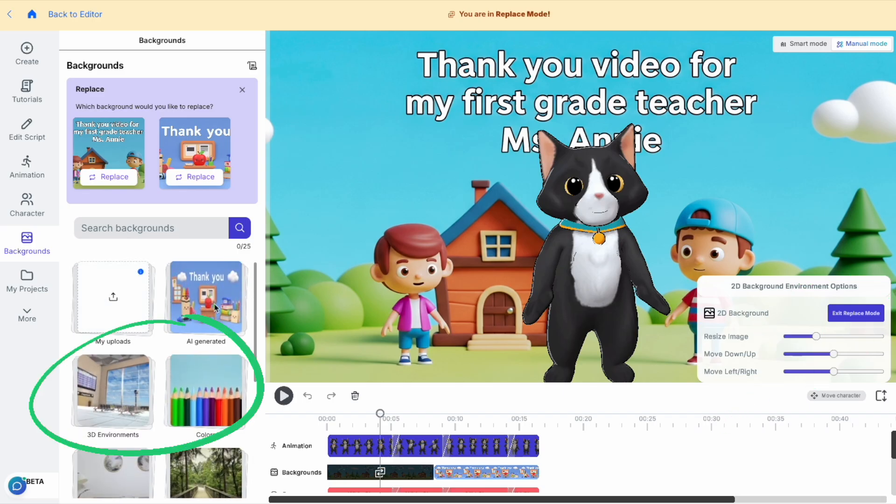
pyautogui.scroll(-1, 101, 400)
pyautogui.scroll(-3, 100, 400)
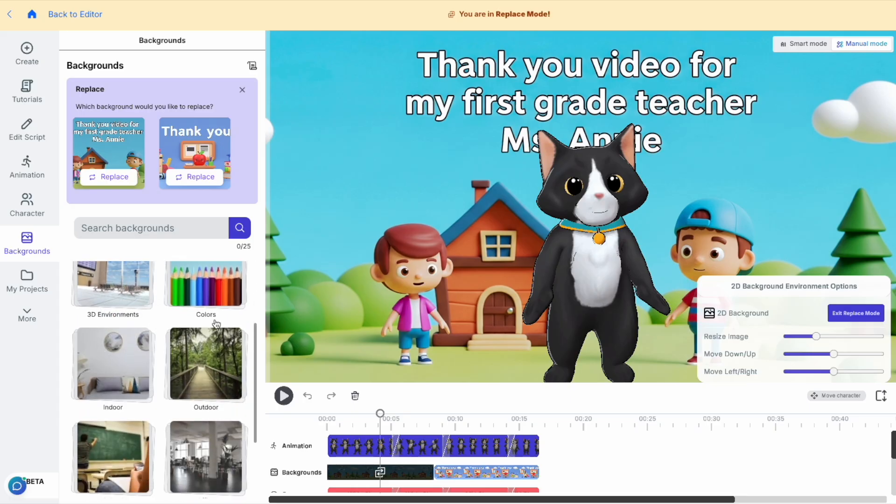
# Try the stacked-stones photo and the patio chairs photo from the Outdoor category as the first background
pyautogui.click(202, 359)
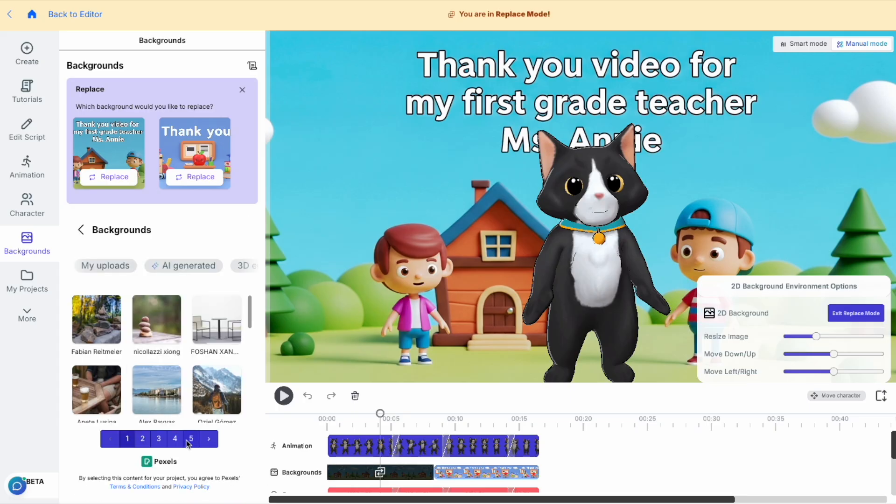
pyautogui.click(157, 327)
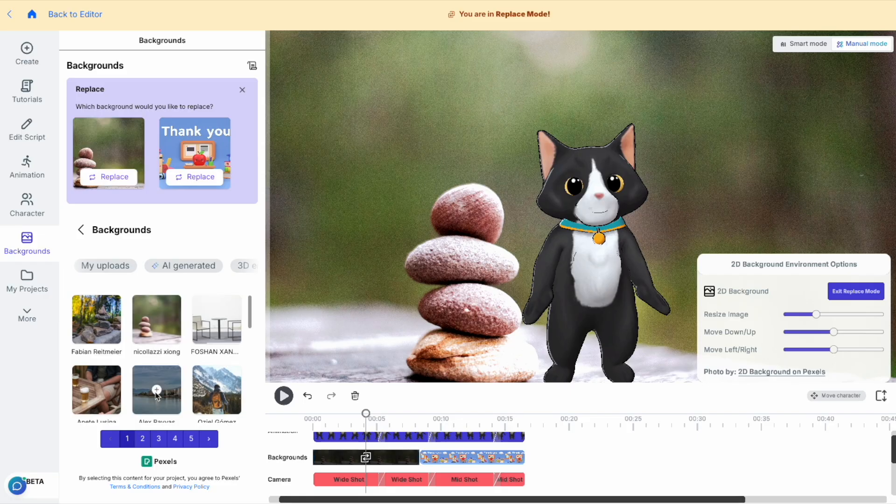
pyautogui.click(221, 317)
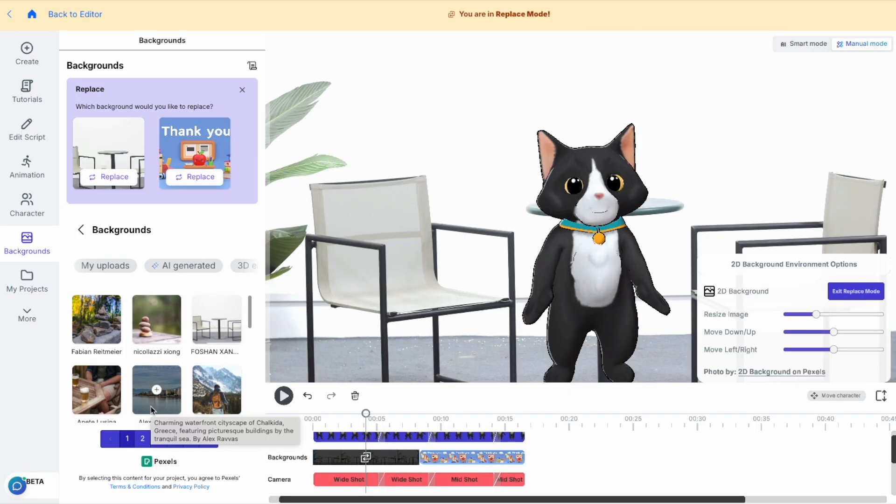
# Try the CollegeClassroom 3D environment as the first background, rotated to face the rows of desks and slightly enlarged
pyautogui.click(124, 414)
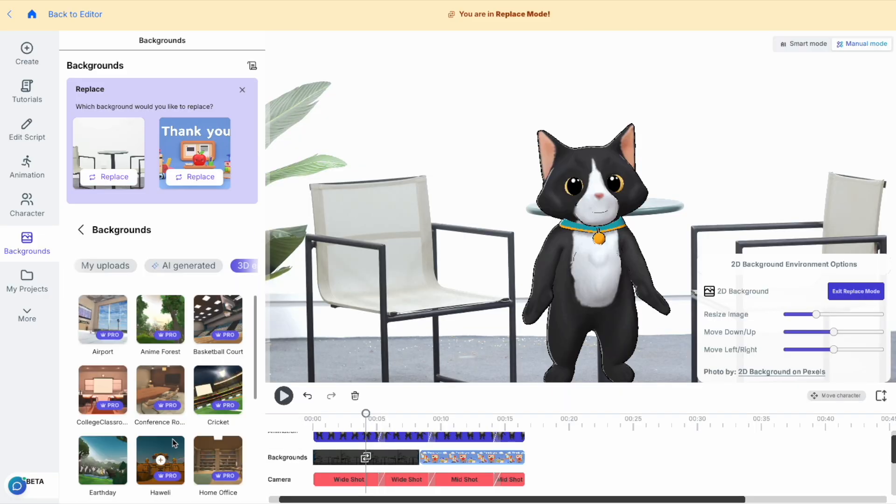
pyautogui.click(104, 390)
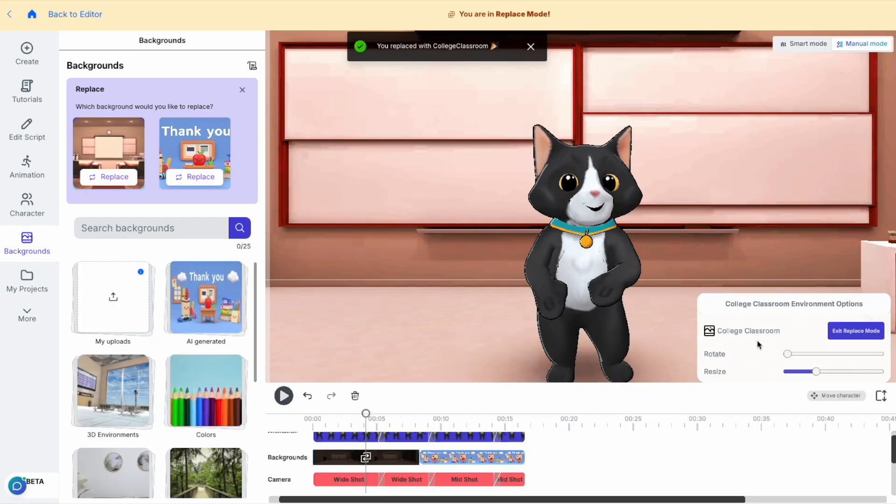
pyautogui.moveTo(787, 355); pyautogui.dragTo(829, 356)
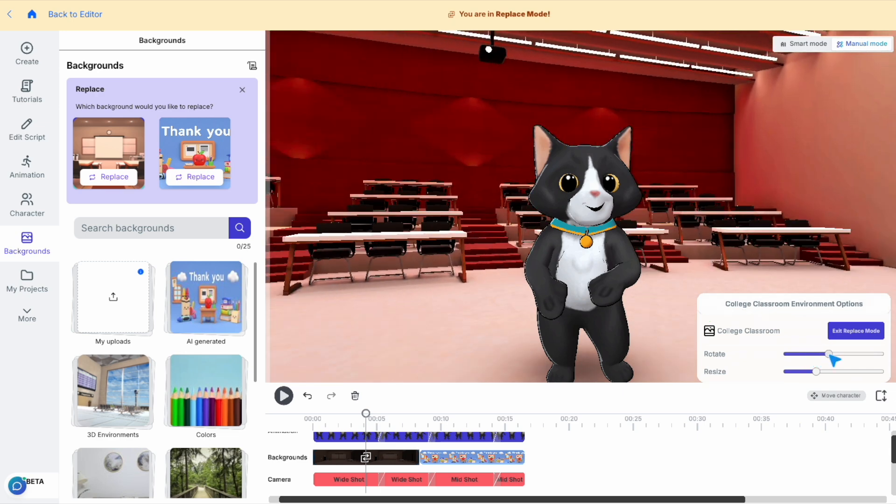
pyautogui.moveTo(816, 372)
pyautogui.mouseDown()
pyautogui.moveTo(802, 372)
pyautogui.moveTo(826, 372)
pyautogui.mouseUp()
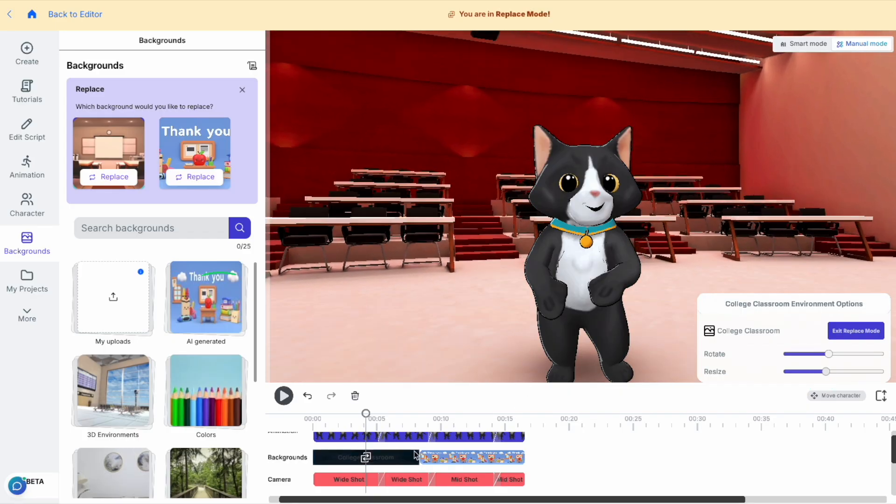
# Generate an AI background from "3D cartoon empty classroom" and apply it to the first background clip
pyautogui.click(204, 311)
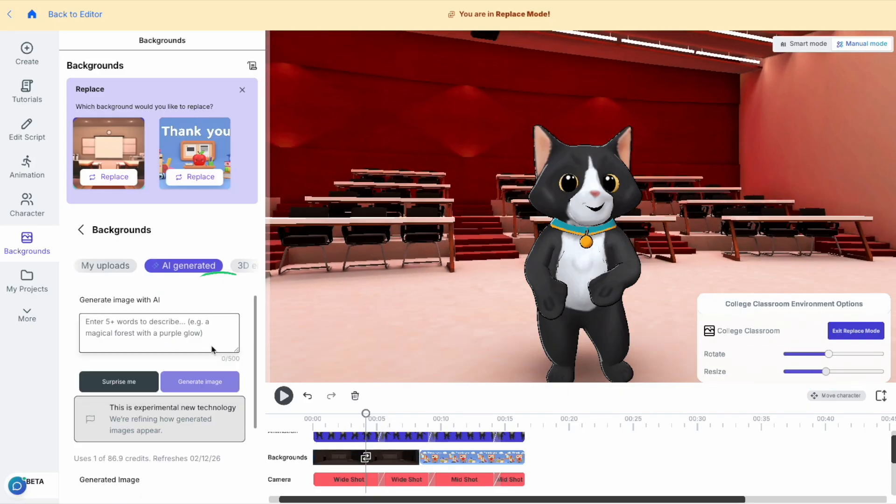
pyautogui.click(158, 328)
pyautogui.write('3D cartoon empty classroom')
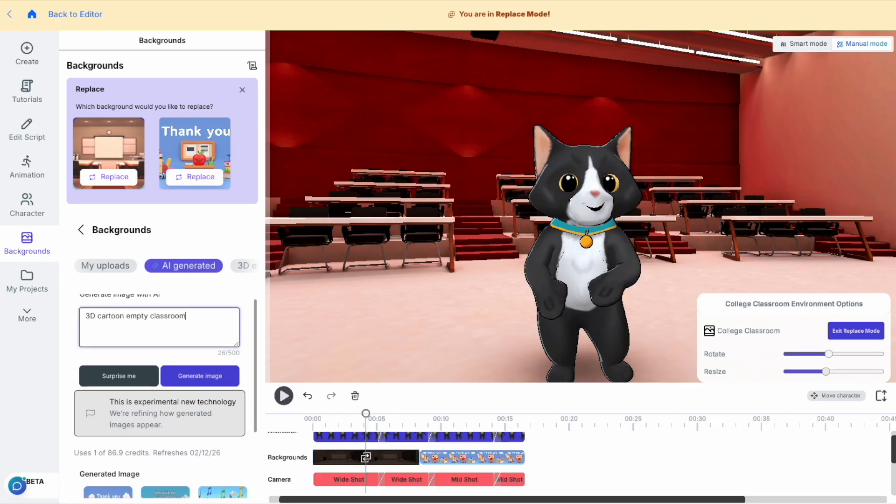
pyautogui.click(216, 373)
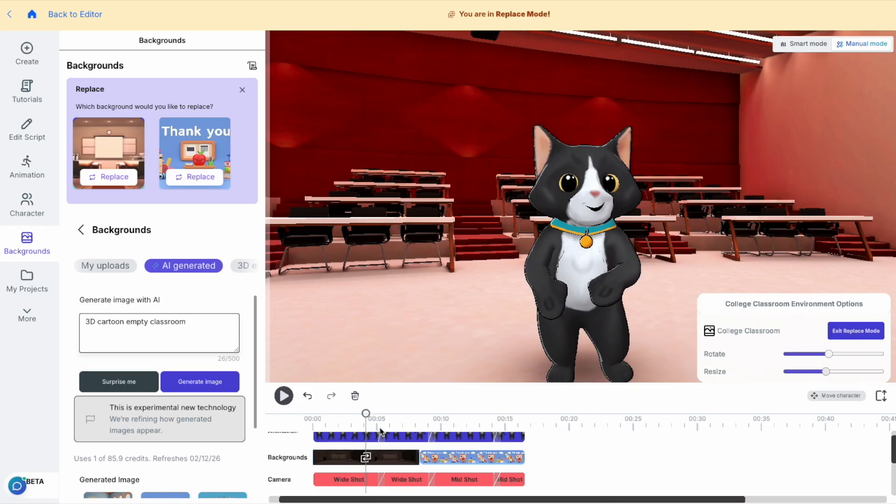
pyautogui.scroll(-1, 140, 470)
pyautogui.click(109, 472)
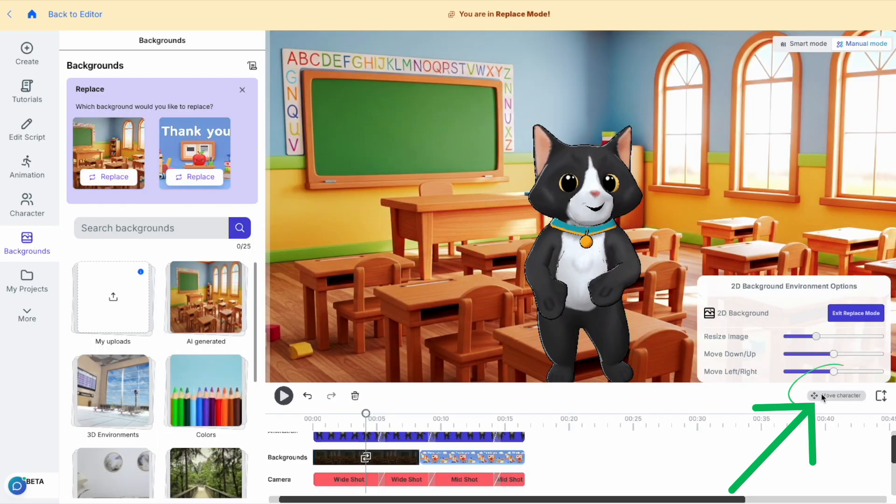
# Raise the Black Cat character and shift it slightly left so it stands on the front desk
pyautogui.click(856, 395)
pyautogui.moveTo(835, 336); pyautogui.dragTo(840, 360)
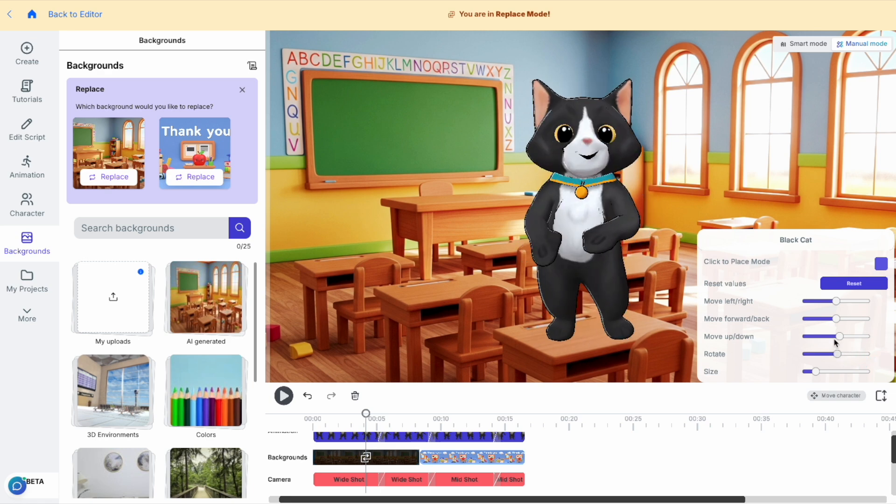
pyautogui.moveTo(837, 318)
pyautogui.mouseDown()
pyautogui.moveTo(871, 326)
pyautogui.moveTo(839, 323)
pyautogui.moveTo(844, 310)
pyautogui.moveTo(836, 308)
pyautogui.mouseUp()
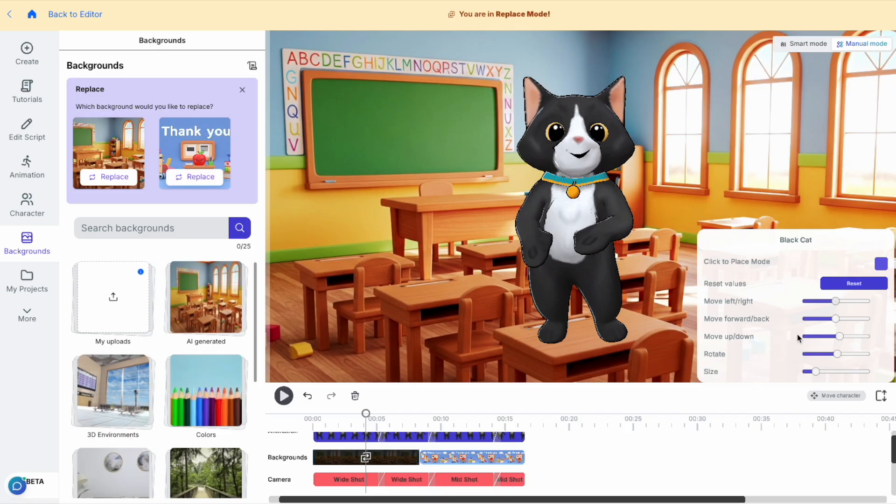
# Replace the second background clip with the Pride 3D environment and turn its rotation up to the maximum
pyautogui.click(111, 396)
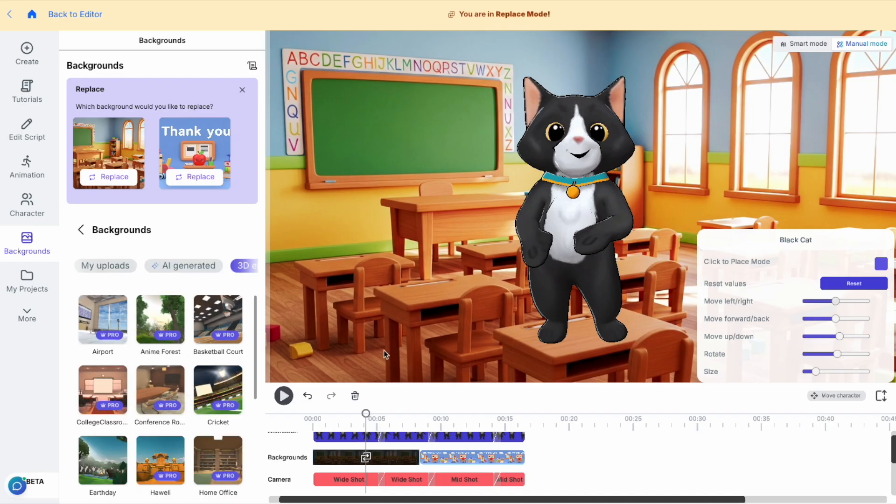
pyautogui.click(454, 415)
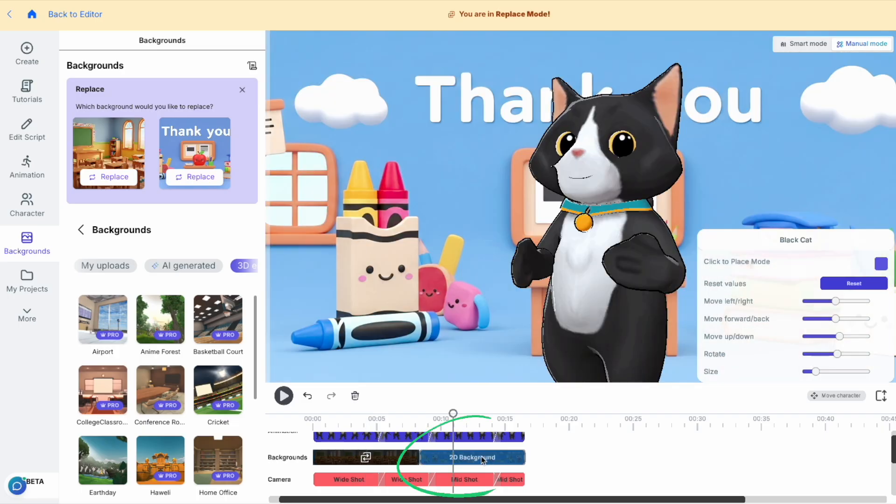
pyautogui.moveTo(456, 415)
pyautogui.mouseDown()
pyautogui.moveTo(387, 415)
pyautogui.moveTo(457, 416)
pyautogui.mouseUp()
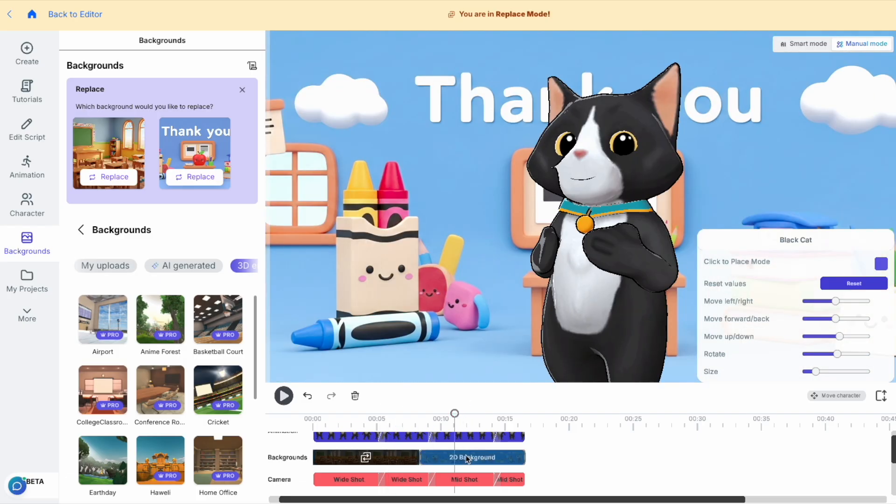
pyautogui.click(472, 460)
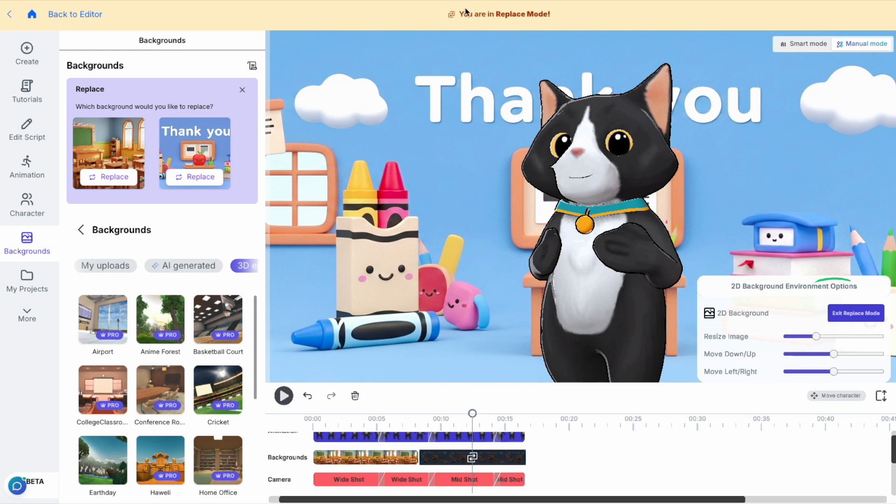
pyautogui.scroll(-2, 168, 437)
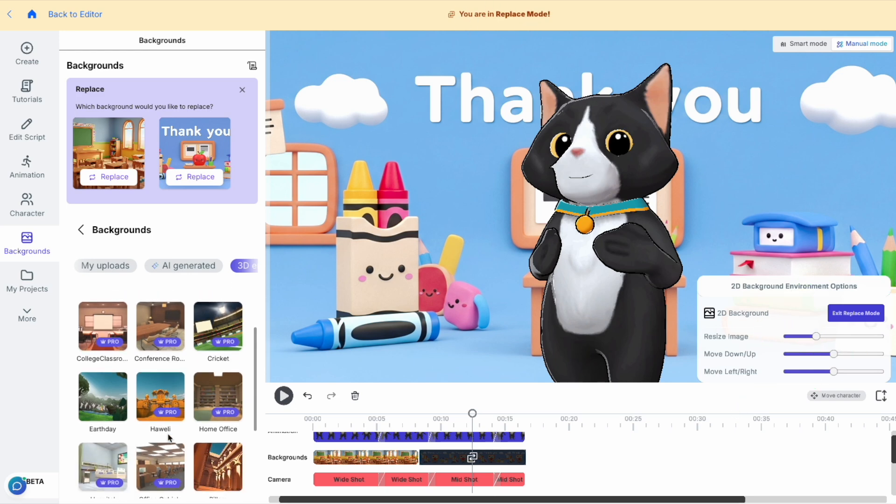
pyautogui.scroll(-2, 169, 437)
pyautogui.click(105, 434)
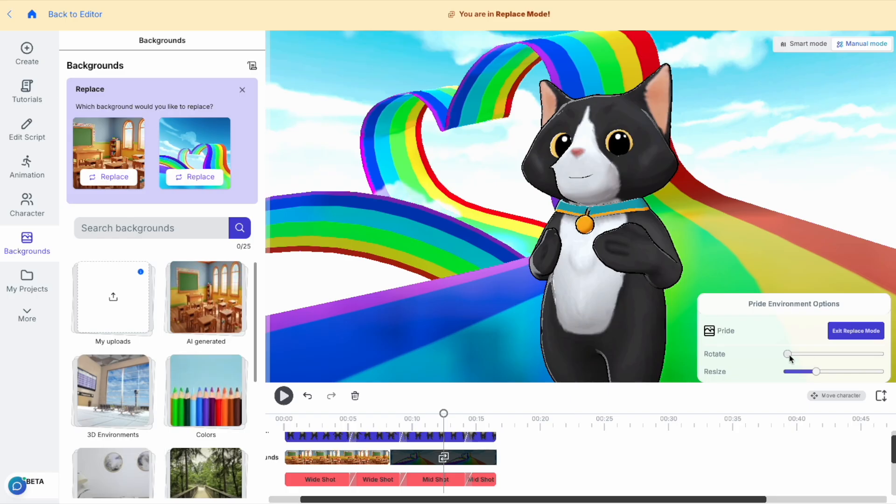
pyautogui.moveTo(788, 354); pyautogui.dragTo(885, 357)
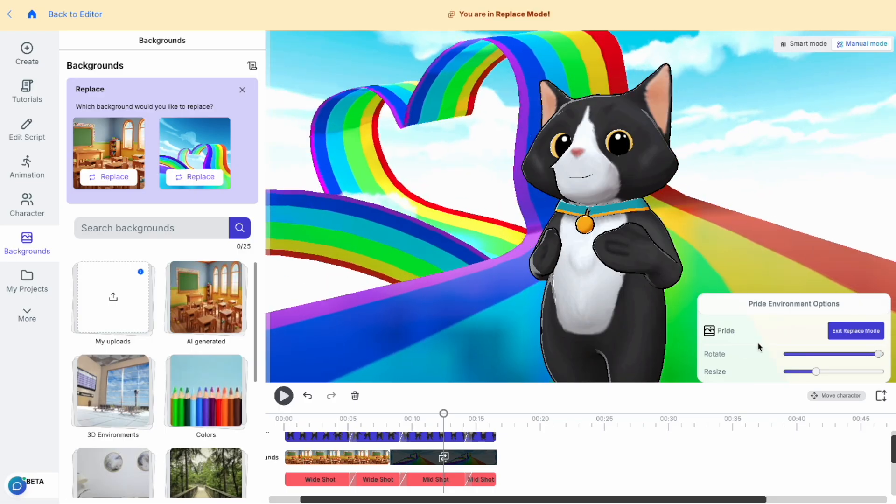
# Return the playhead to the start, leave replace mode and play the video with the new backgrounds
pyautogui.moveTo(444, 414); pyautogui.dragTo(310, 414)
pyautogui.click(622, 456)
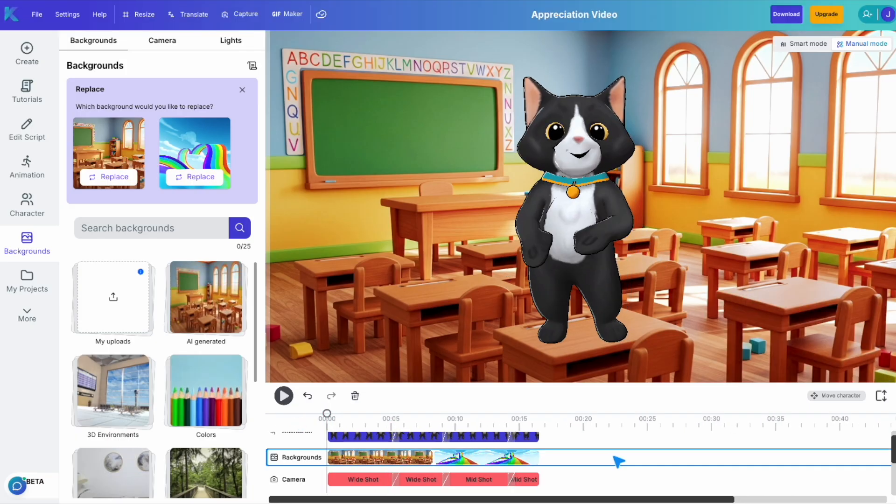
pyautogui.click(291, 400)
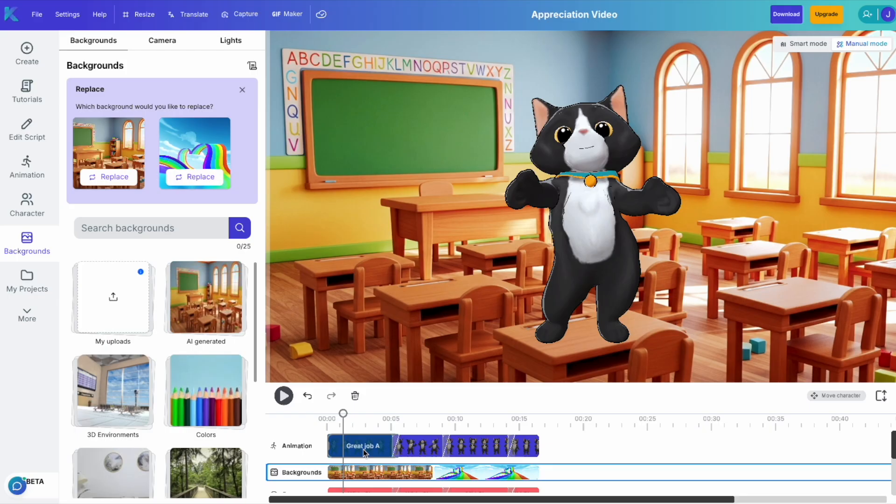
# Select the first animation clip, Great job A, and enter replace mode for it
pyautogui.click(364, 450)
pyautogui.moveTo(394, 420)
pyautogui.mouseDown()
pyautogui.moveTo(509, 424)
pyautogui.moveTo(371, 443)
pyautogui.moveTo(369, 420)
pyautogui.moveTo(334, 420)
pyautogui.moveTo(384, 421)
pyautogui.moveTo(353, 420)
pyautogui.mouseUp()
pyautogui.click(371, 450)
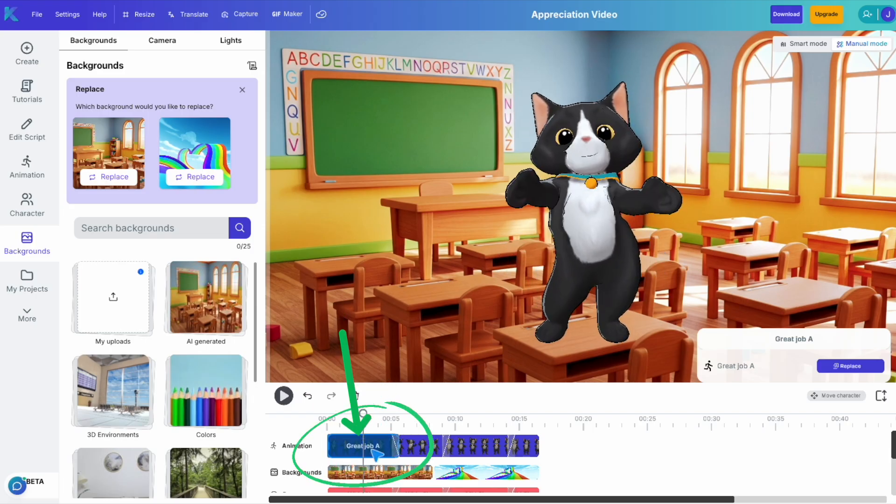
pyautogui.click(852, 368)
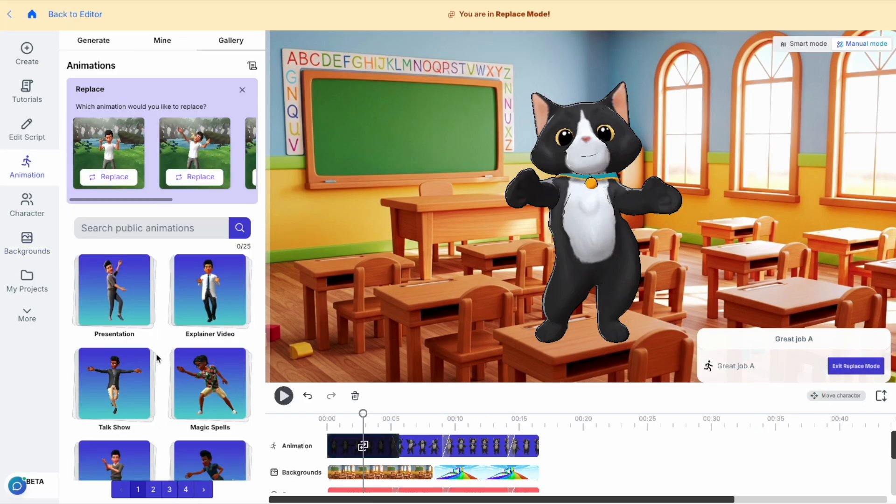
# Replace the first animation clip, Great job A, with Round Gesture A from the Explainer Video collection
pyautogui.scroll(-1, 162, 383)
pyautogui.scroll(1, 162, 383)
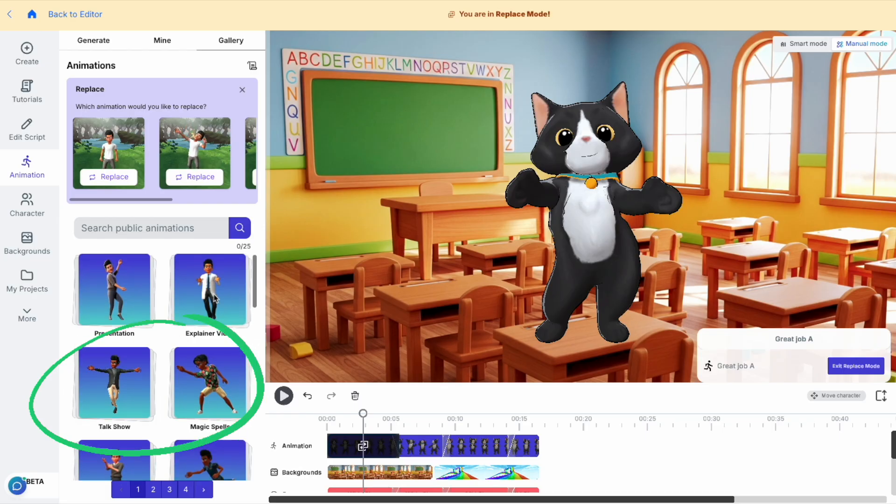
pyautogui.click(206, 299)
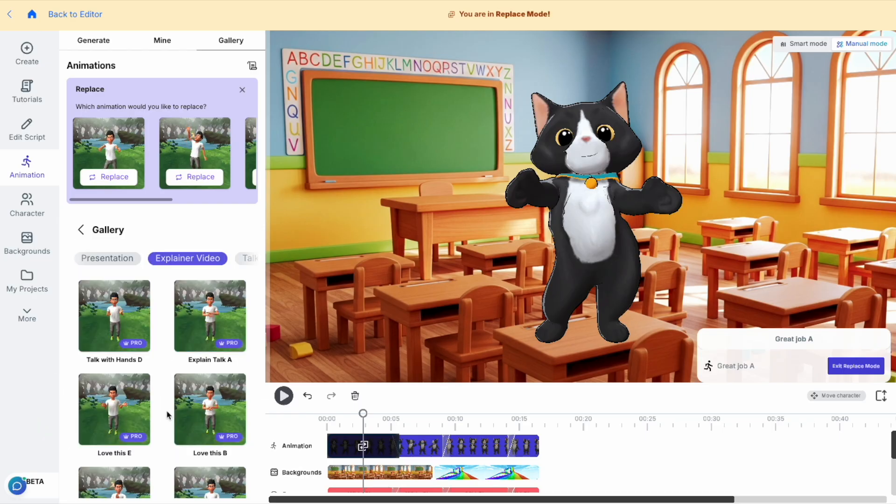
pyautogui.scroll(-2, 165, 459)
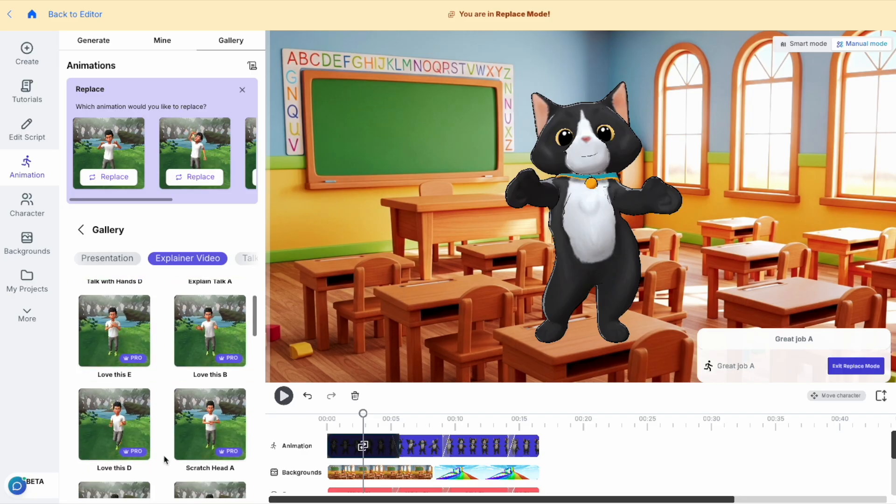
pyautogui.scroll(-1, 165, 460)
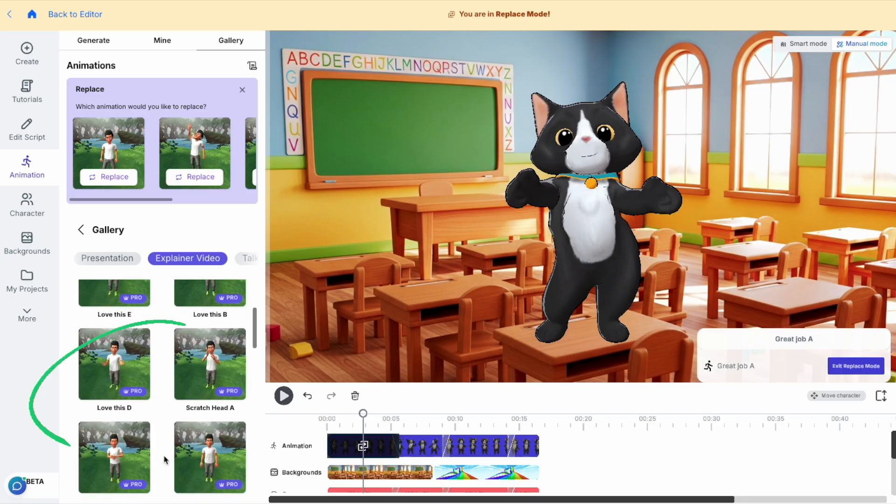
pyautogui.scroll(-3, 164, 459)
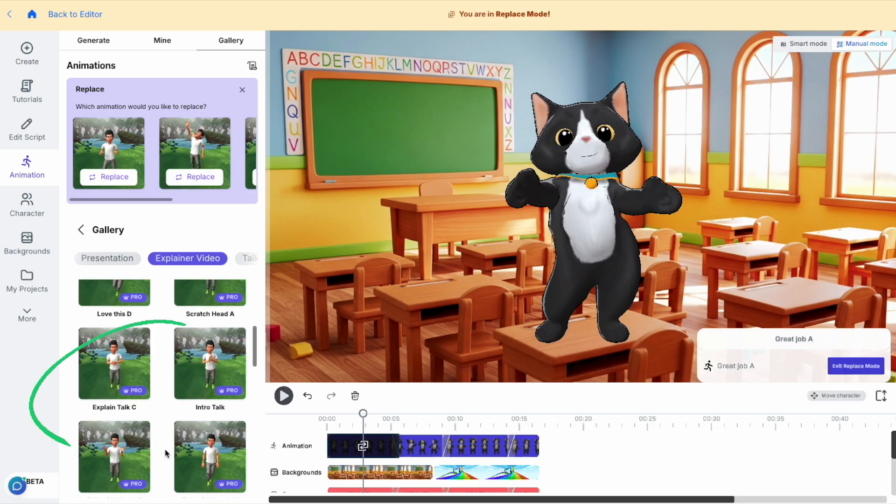
pyautogui.scroll(-2, 165, 452)
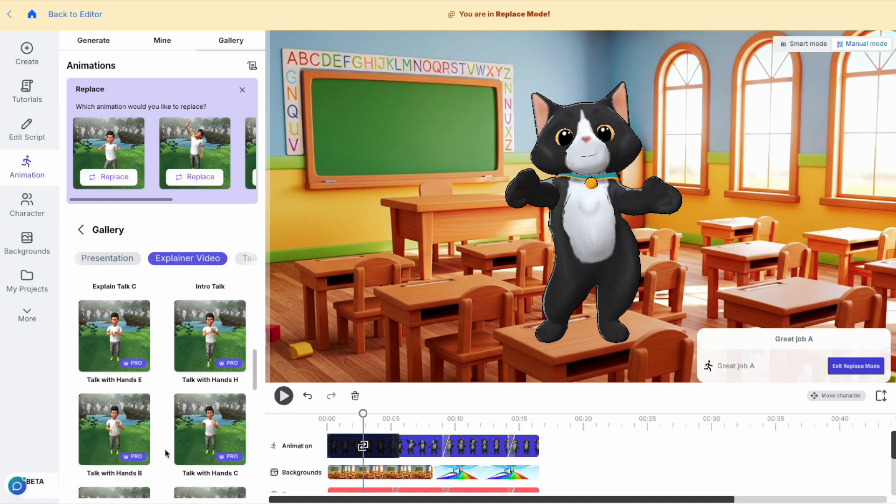
pyautogui.scroll(-8, 166, 453)
pyautogui.scroll(6, 166, 453)
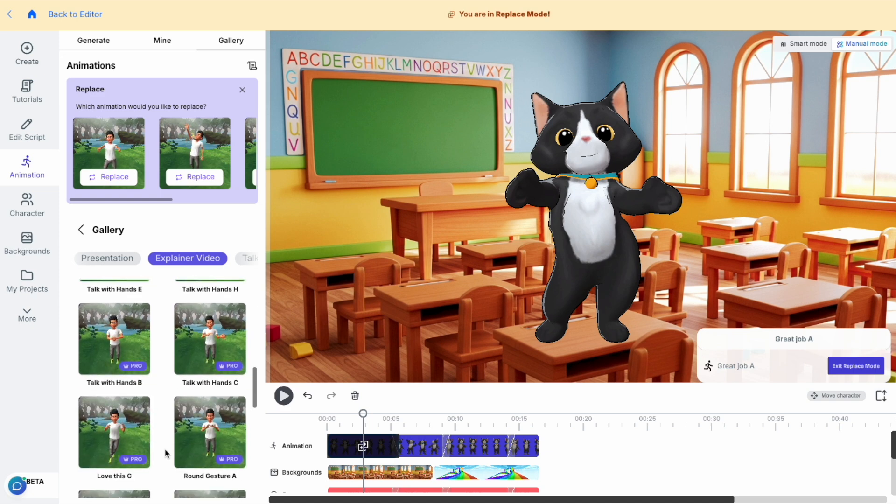
pyautogui.click(205, 442)
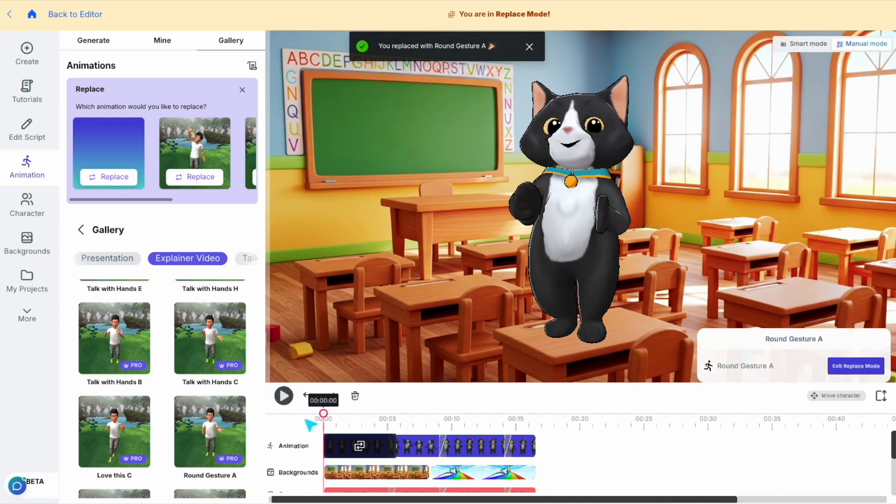
# Preview the video with the new first animation, stop it, and enter replace mode for the second animation clip, Hello Friend A
pyautogui.click(283, 396)
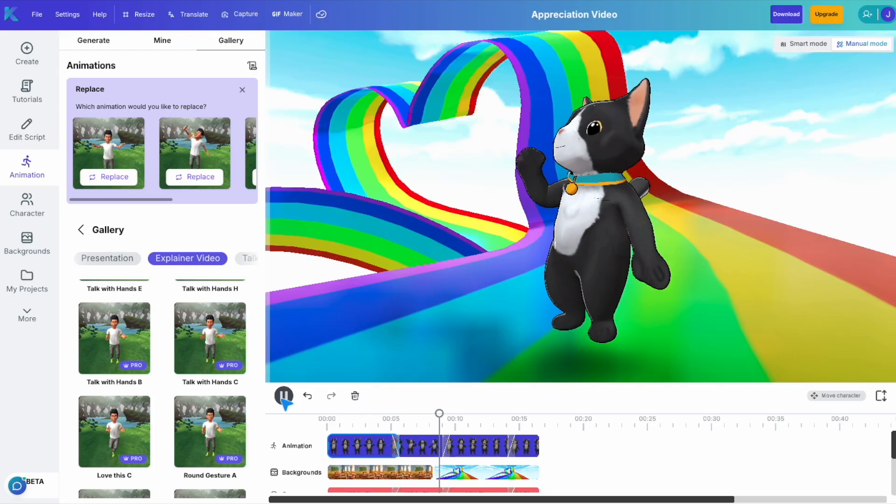
pyautogui.click(282, 397)
pyautogui.moveTo(339, 416); pyautogui.dragTo(426, 418)
pyautogui.click(420, 446)
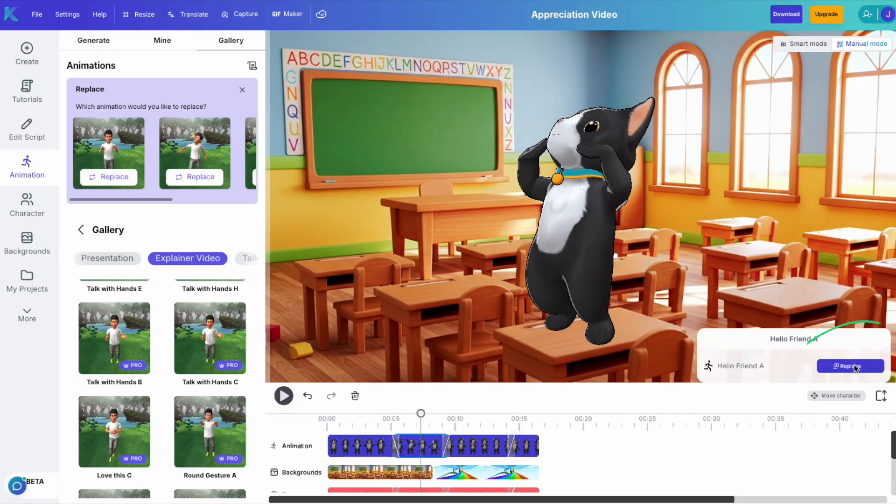
pyautogui.click(857, 366)
# Return to the animation collections, browse through to the second page and open the Student collection
pyautogui.scroll(-1, 168, 394)
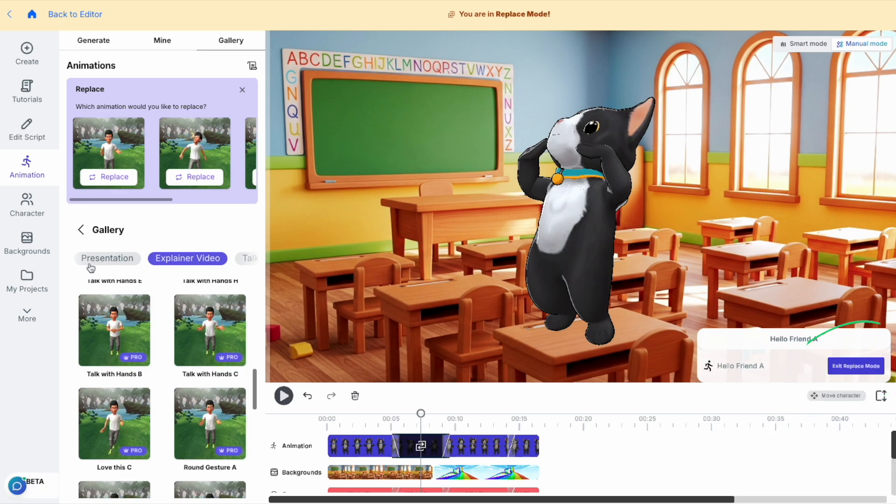
pyautogui.click(80, 233)
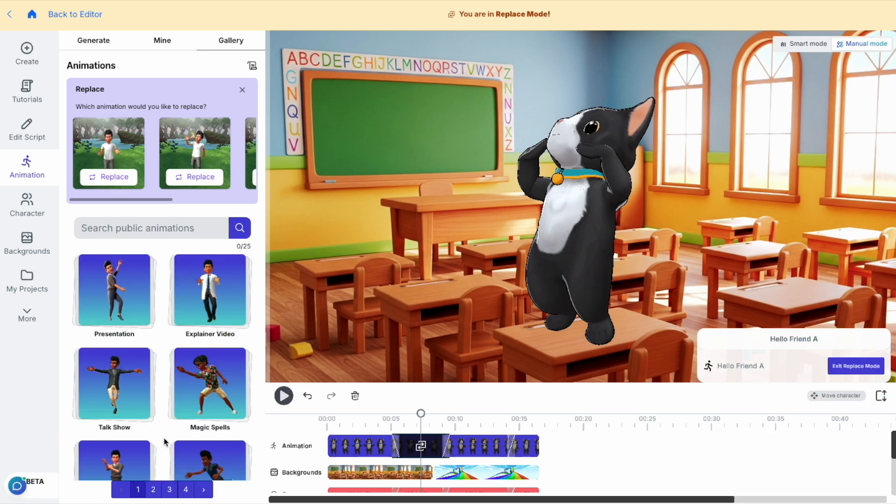
pyautogui.scroll(-1, 164, 437)
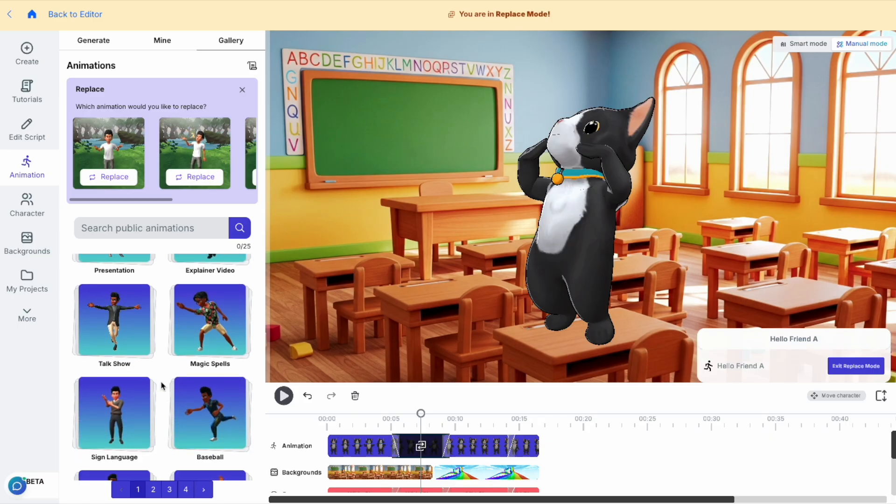
pyautogui.scroll(-1, 143, 381)
pyautogui.scroll(-6, 157, 443)
pyautogui.scroll(-6, 159, 445)
pyautogui.scroll(-9, 169, 442)
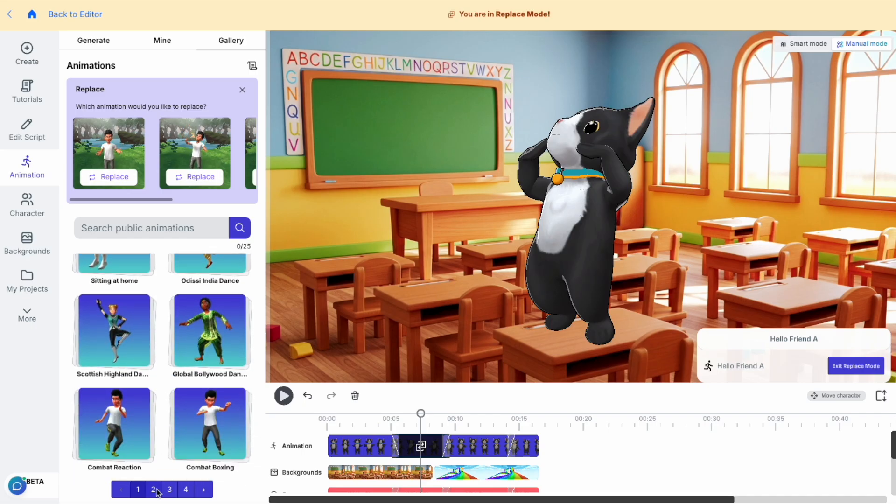
pyautogui.scroll(-12, 168, 441)
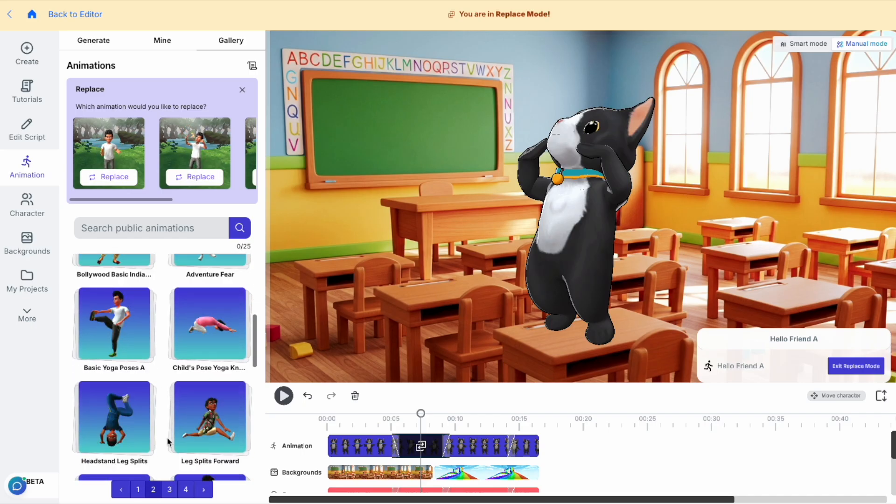
pyautogui.scroll(-1, 168, 441)
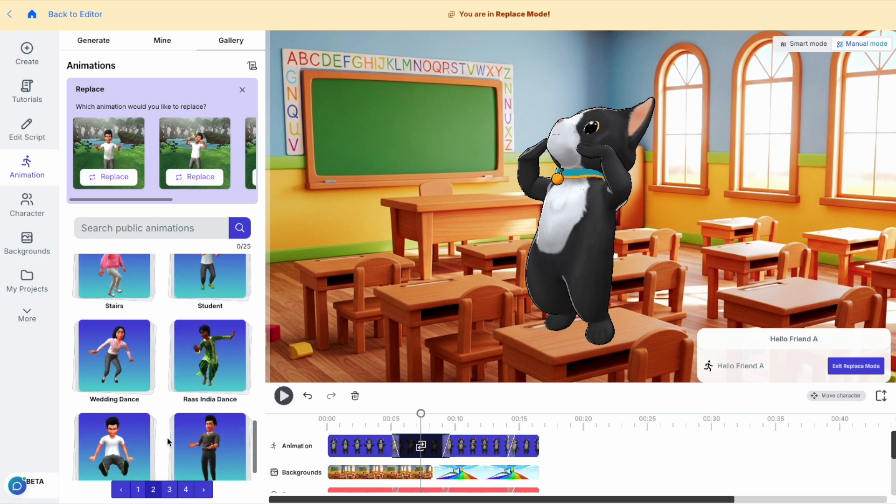
pyautogui.scroll(1, 168, 441)
pyautogui.click(222, 304)
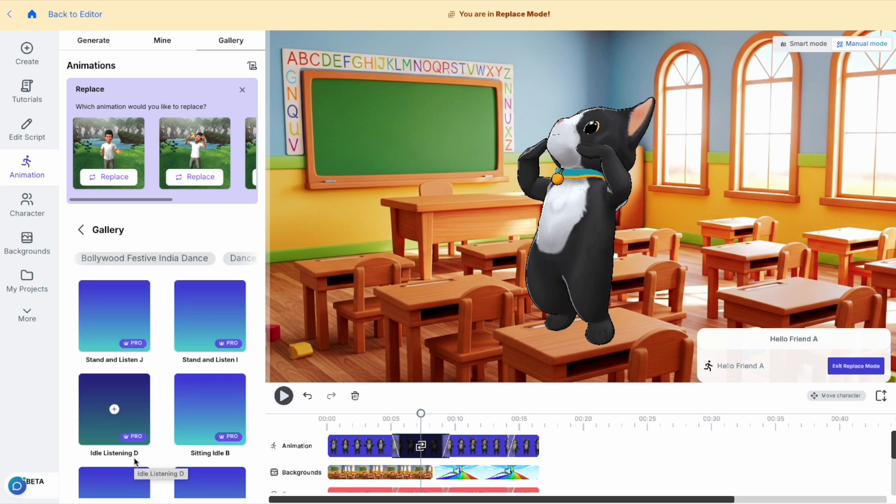
# Replace the Hello Friend A clip with the Stand and Listen E animation
pyautogui.scroll(-2, 161, 444)
pyautogui.scroll(-5, 161, 449)
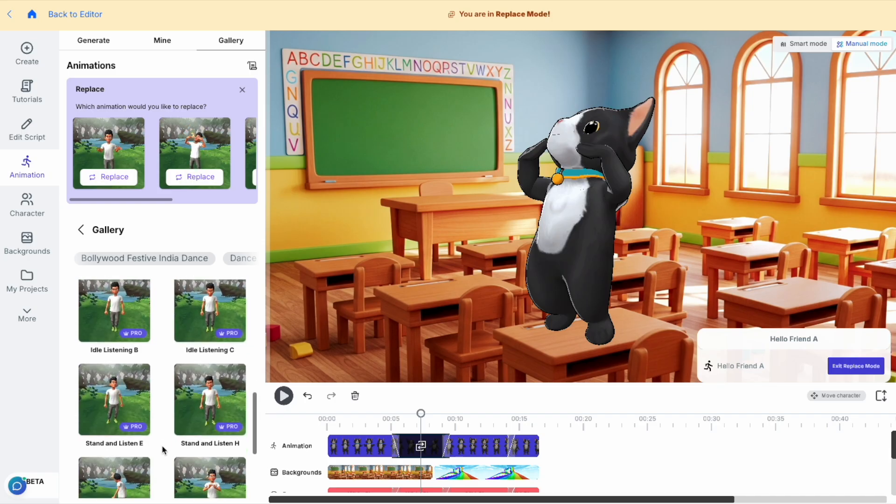
pyautogui.scroll(-1, 162, 449)
pyautogui.click(114, 359)
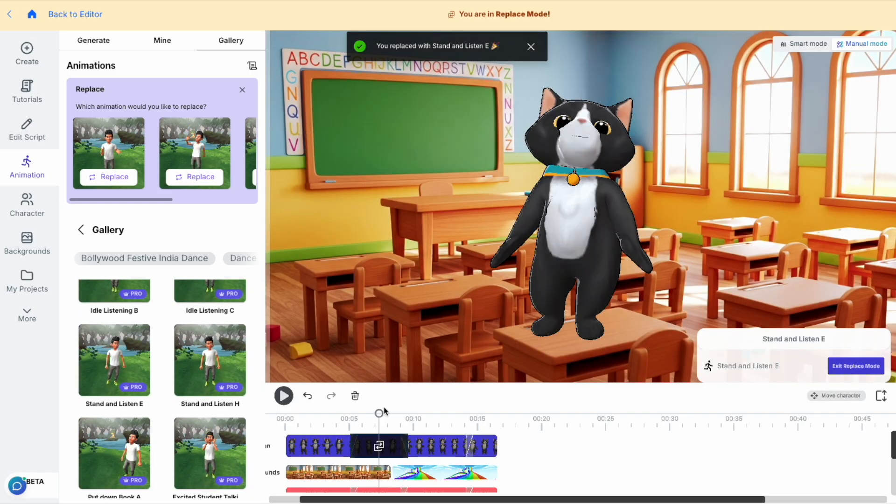
# Move the playhead back to about 2 seconds and play the video to review both replaced animations
pyautogui.moveTo(381, 413); pyautogui.dragTo(336, 415)
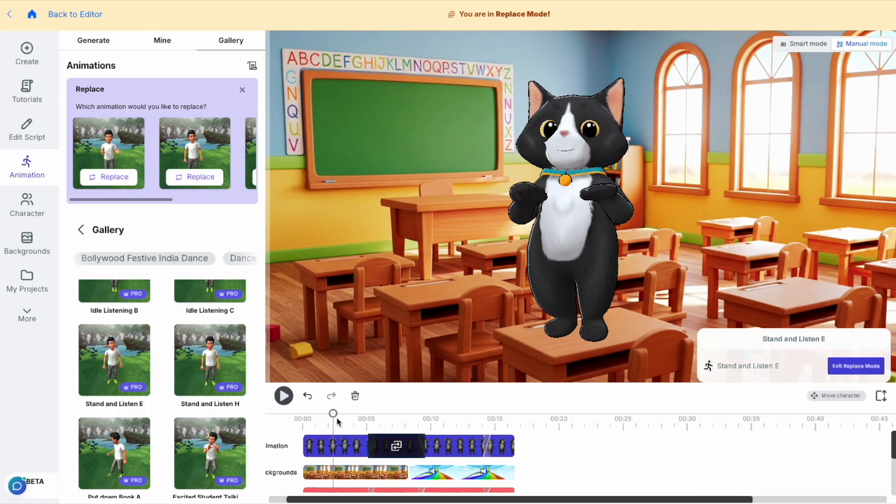
pyautogui.press('space')
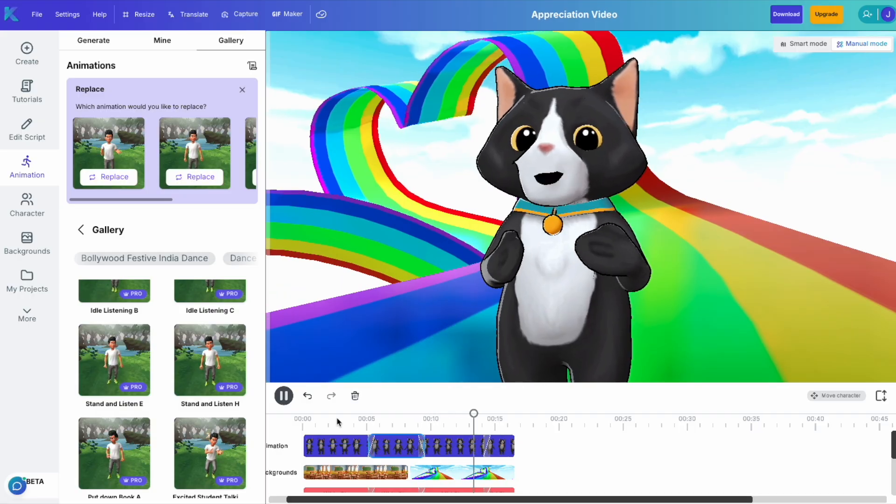
pyautogui.press('space')
# Select the first Mid Shot camera clip in the rainbow scene, lower its Zoom slightly and raise Slide Up-Down a little
pyautogui.moveTo(495, 421); pyautogui.dragTo(443, 420)
pyautogui.click(563, 309)
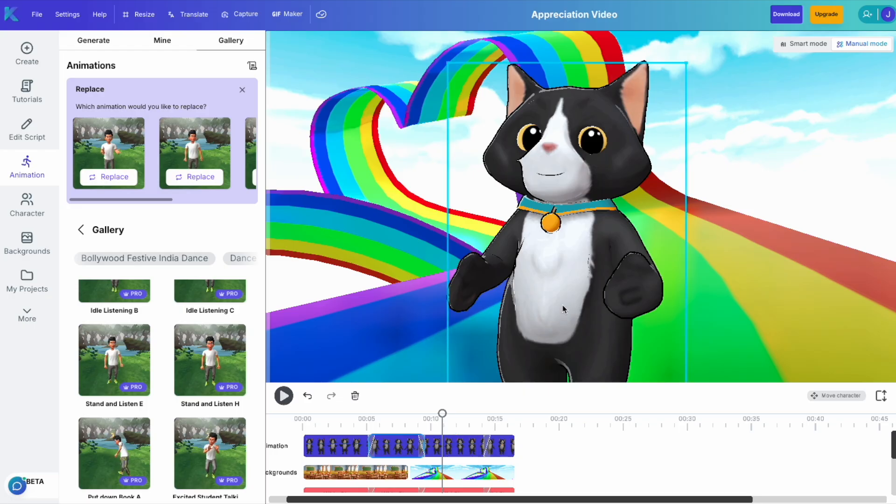
pyautogui.click(583, 383)
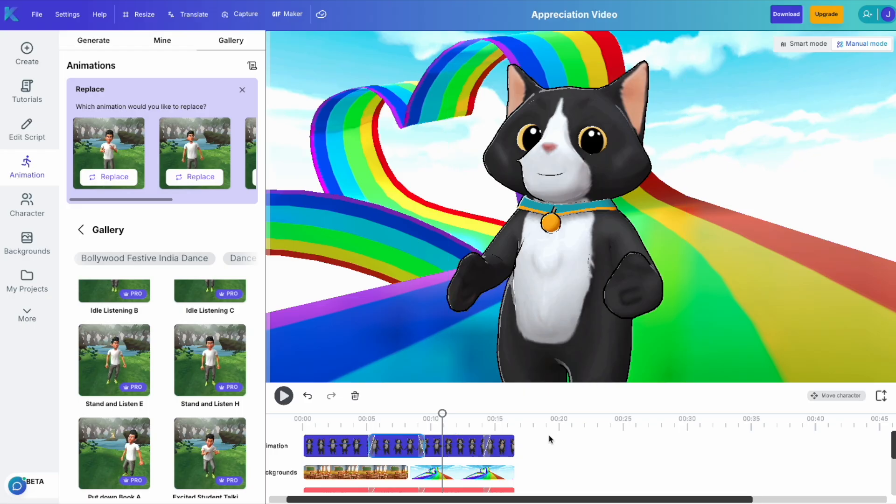
pyautogui.scroll(-1, 597, 430)
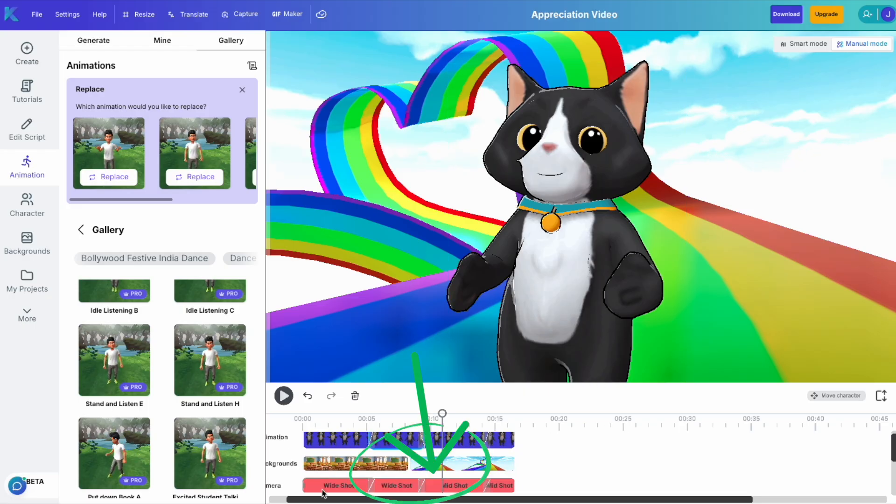
pyautogui.click(452, 487)
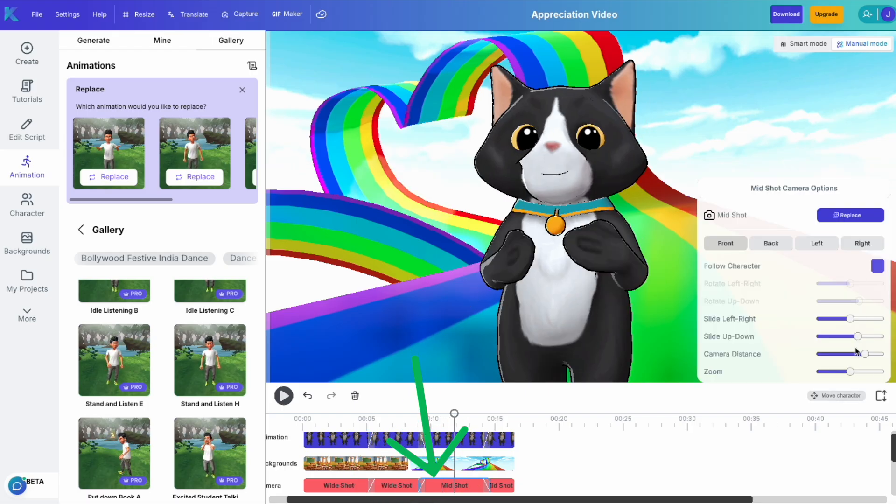
pyautogui.moveTo(850, 372); pyautogui.dragTo(843, 372)
pyautogui.moveTo(857, 337); pyautogui.dragTo(860, 337)
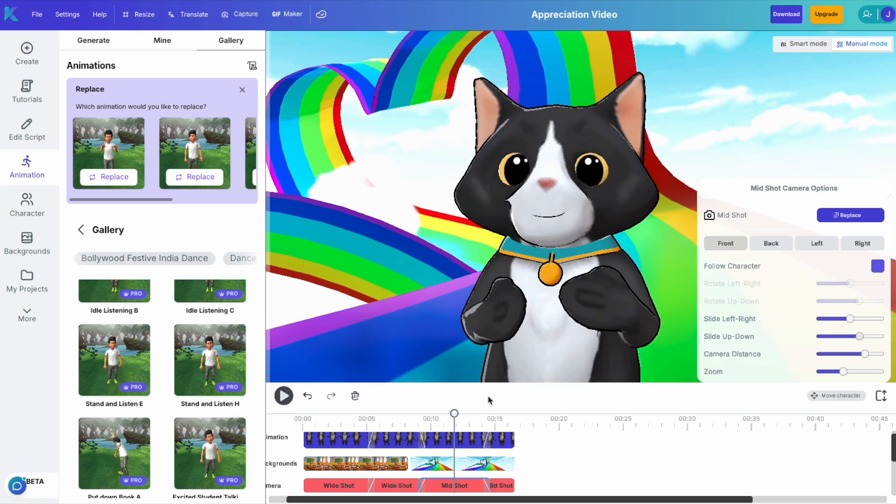
# Replay the switch from the classroom to the rainbow scene to check how the background and camera changes line up
pyautogui.moveTo(455, 413); pyautogui.dragTo(404, 414)
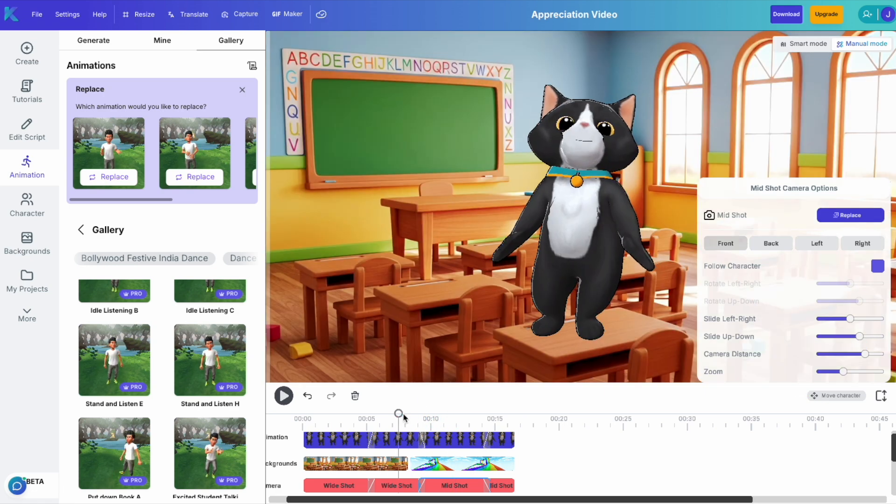
pyautogui.press('space')
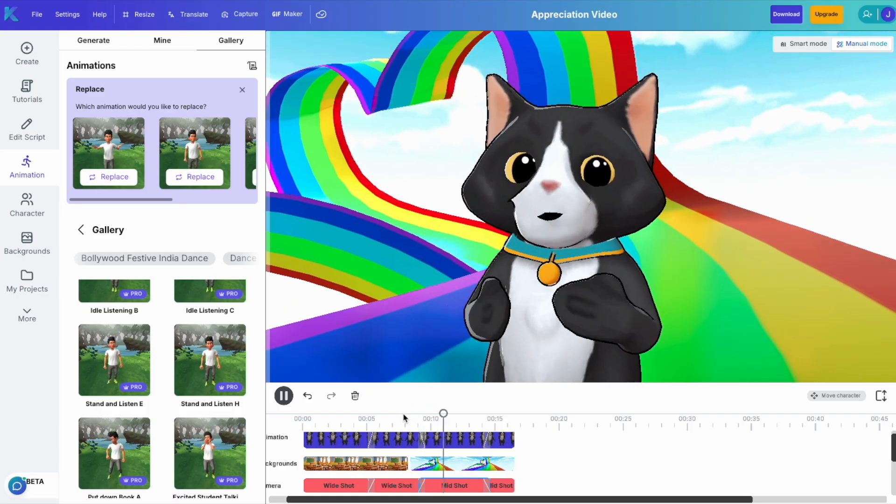
pyautogui.press('space')
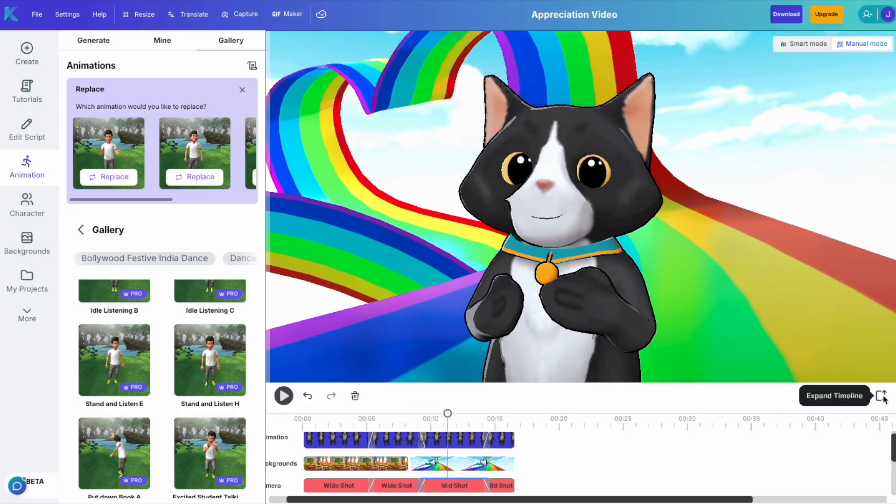
pyautogui.click(413, 441)
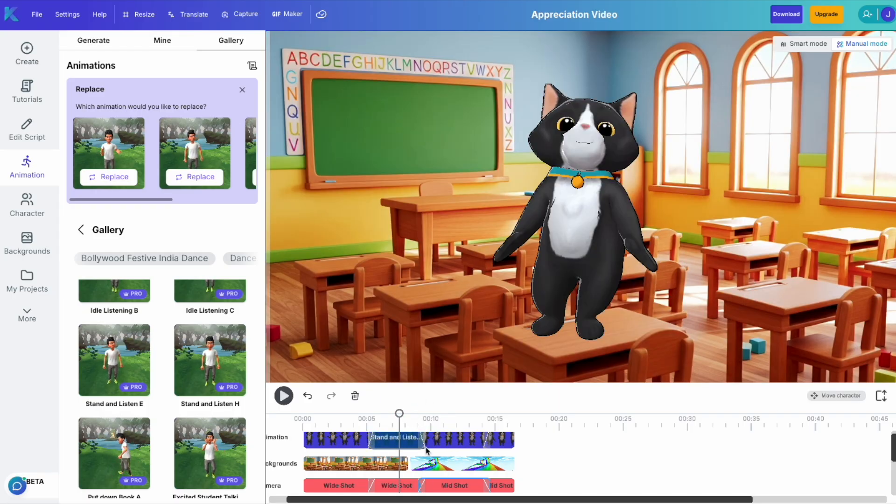
pyautogui.click(411, 465)
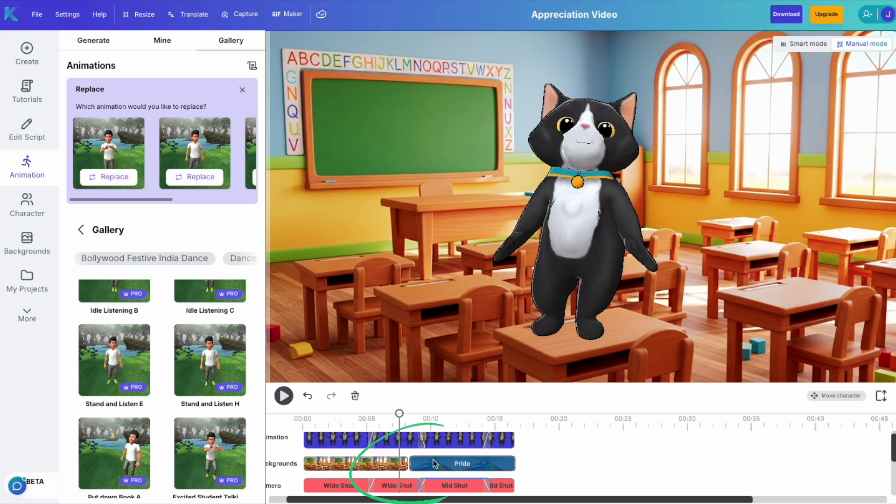
pyautogui.press('space')
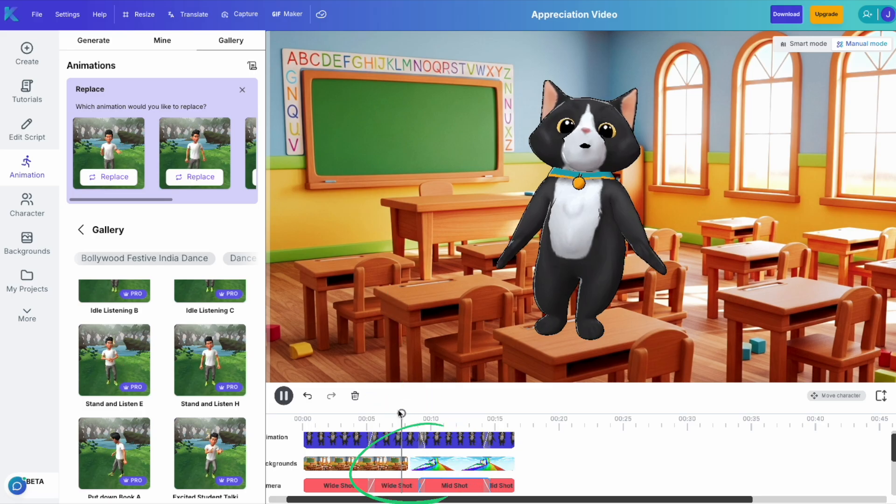
pyautogui.press('space')
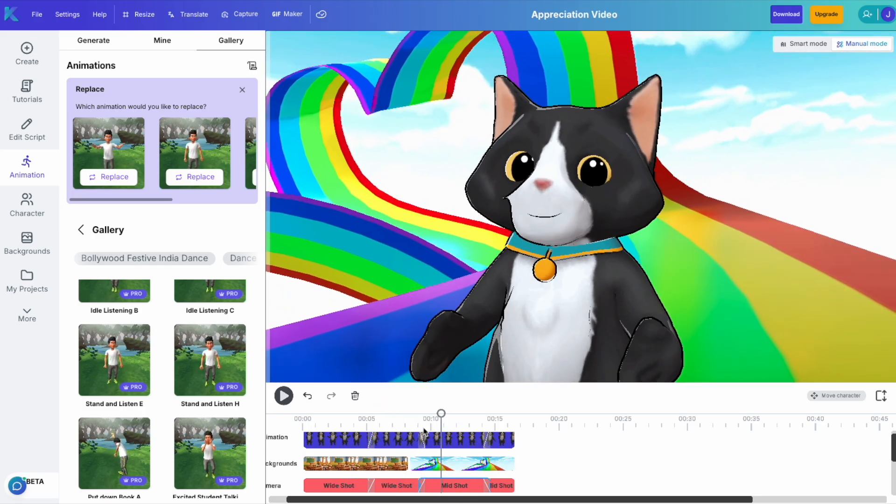
# Delay the Pride background's start to match the first Mid Shot camera clip, and expand the timeline with the Love this A clip selected
pyautogui.click(414, 467)
pyautogui.moveTo(414, 466); pyautogui.dragTo(430, 465)
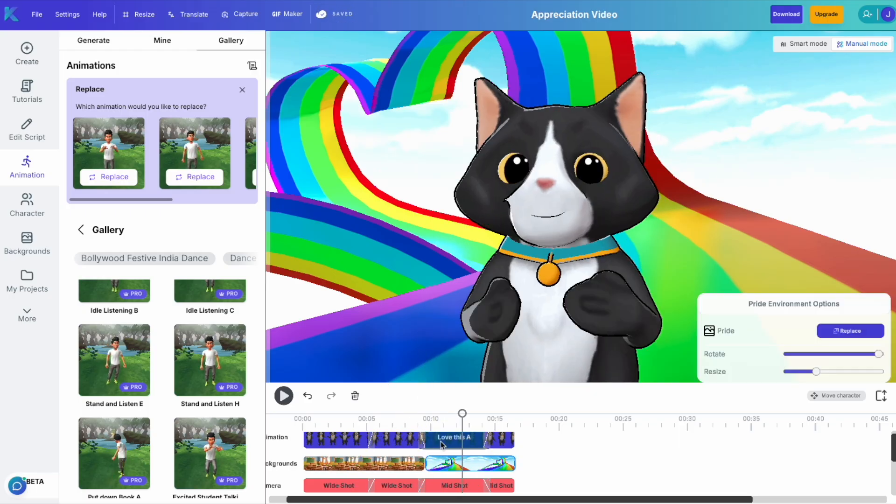
pyautogui.click(450, 440)
pyautogui.click(881, 396)
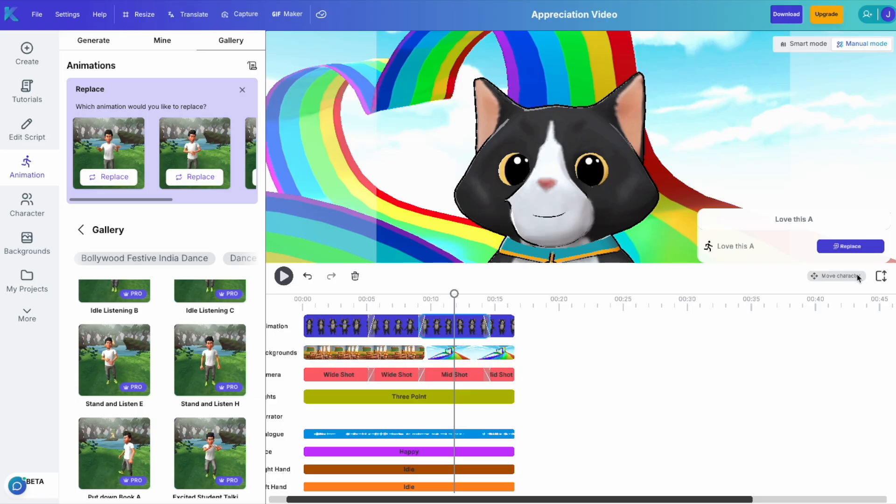
# Collapse the timeline and play the video from about 7 seconds to review the rainbow scene's animations
pyautogui.click(882, 276)
pyautogui.click(399, 417)
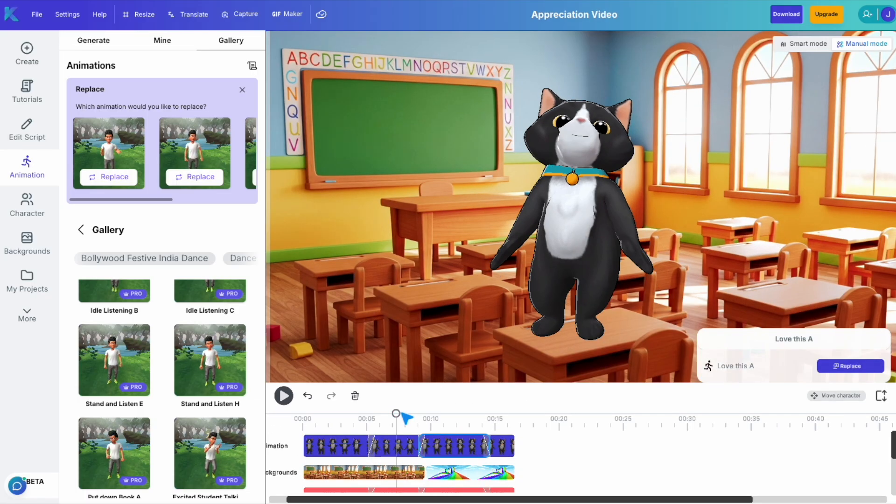
pyautogui.press('space')
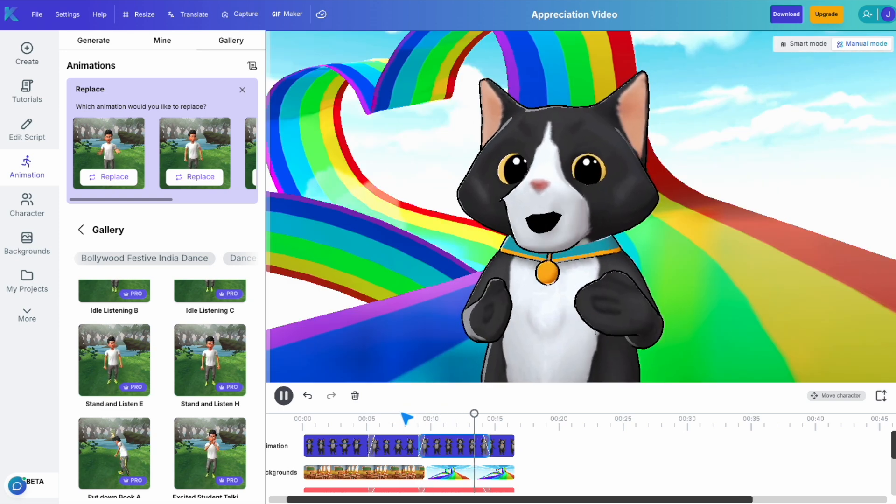
pyautogui.press('space')
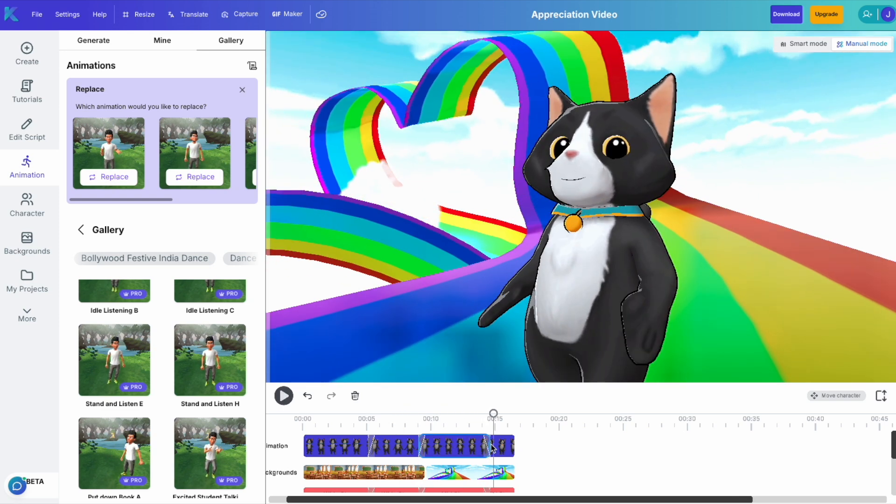
# Swap the last two animation clips so that Love this A follows Shy Applause A at the end of the video
pyautogui.click(475, 449)
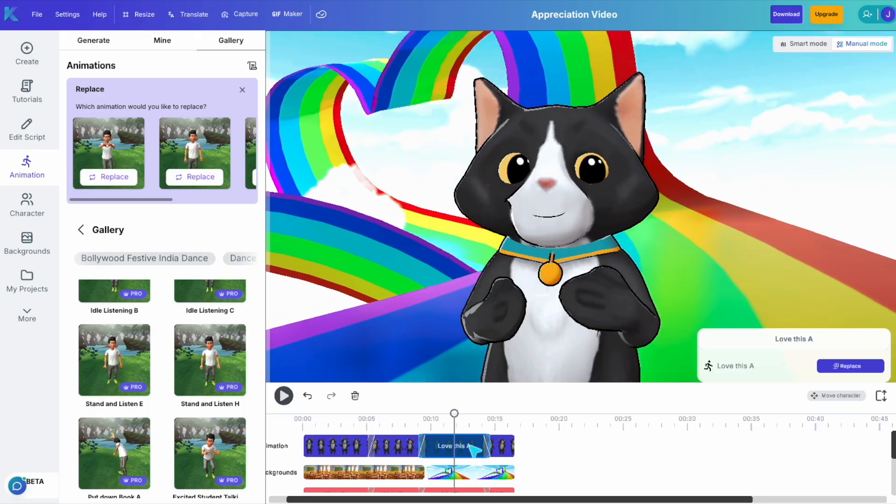
pyautogui.click(495, 448)
pyautogui.moveTo(519, 449); pyautogui.dragTo(507, 447)
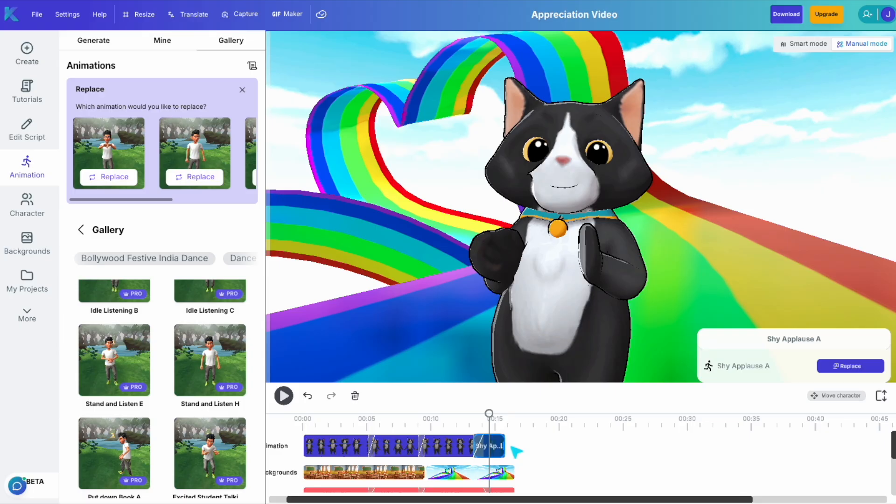
pyautogui.scroll(-3, 531, 463)
pyautogui.scroll(3, 530, 464)
pyautogui.click(459, 447)
pyautogui.moveTo(460, 449); pyautogui.dragTo(492, 450)
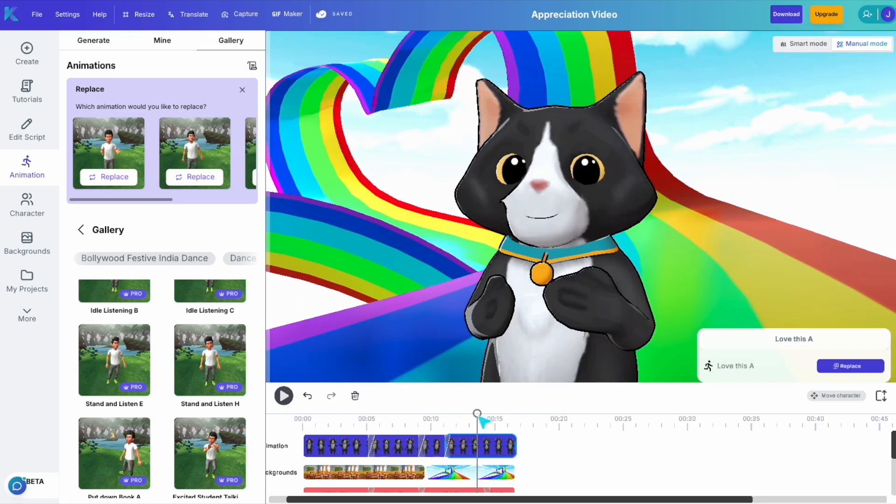
# Play the video from about 9 seconds to review the reordered applause and Love this A animations
pyautogui.moveTo(480, 419); pyautogui.dragTo(417, 419)
pyautogui.press('space')
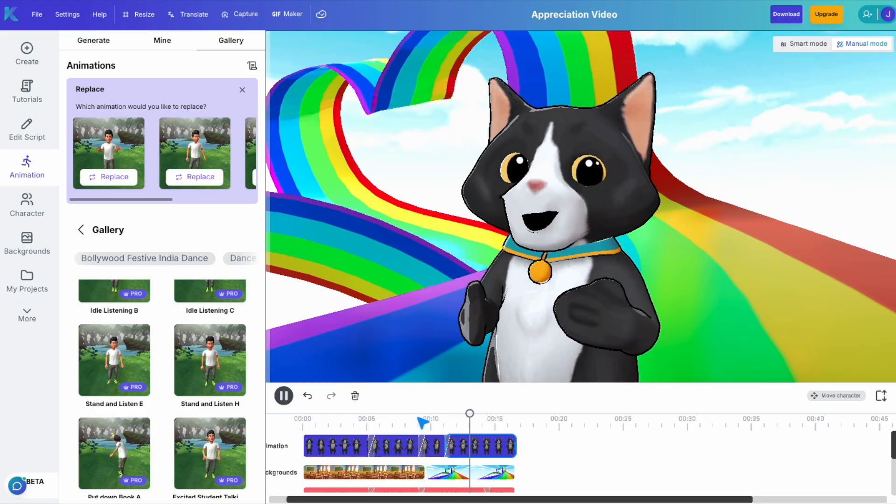
pyautogui.press('space')
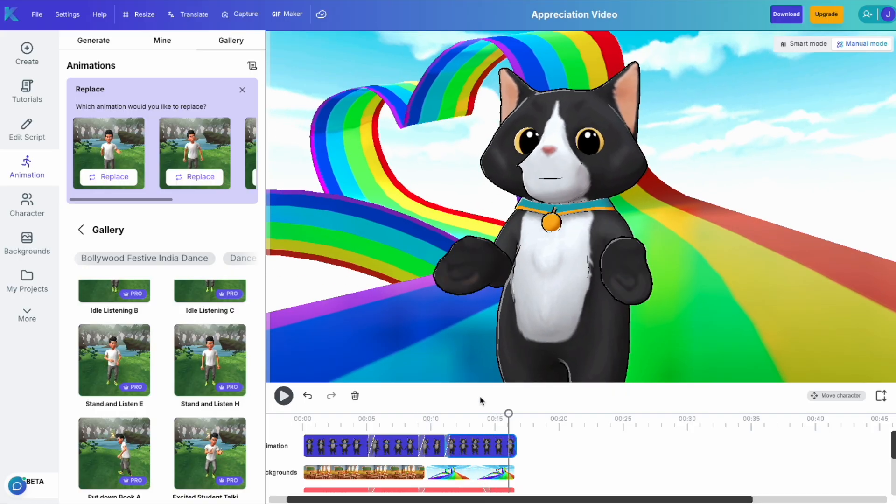
# Delete the last Mid Shot camera clip and extend the remaining Mid Shot clip to the end of the video
pyautogui.scroll(-1, 893, 439)
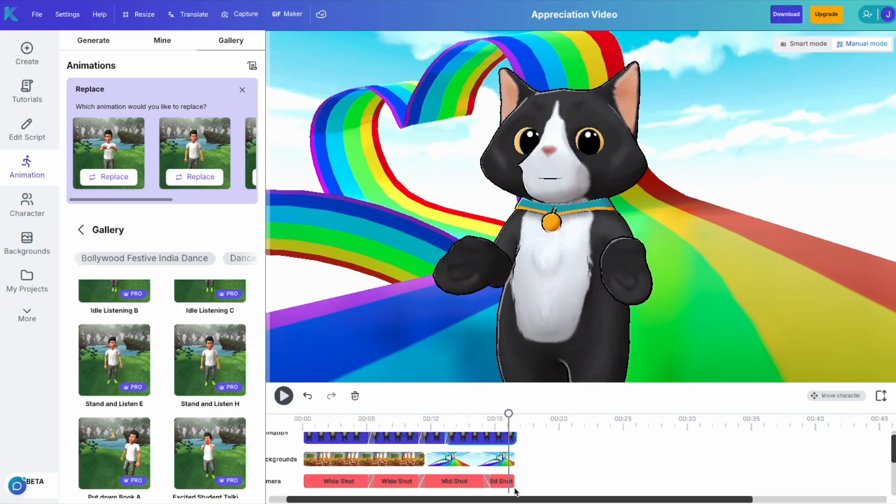
pyautogui.click(501, 481)
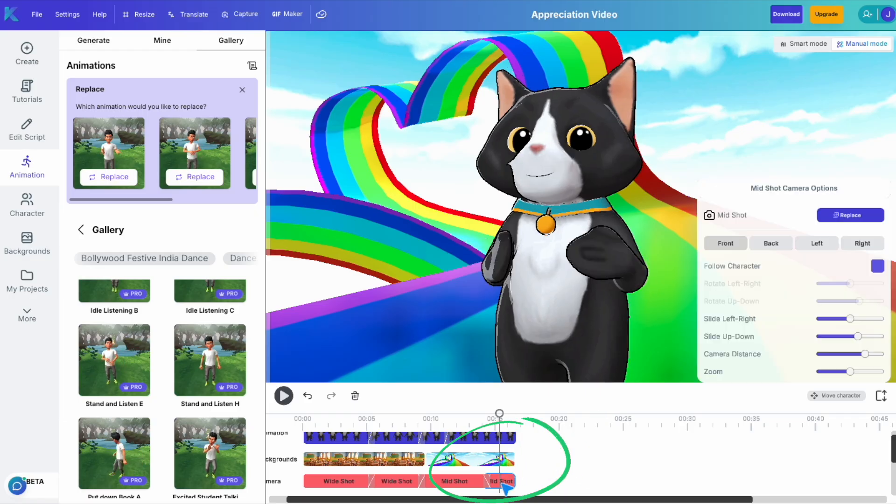
pyautogui.click(355, 395)
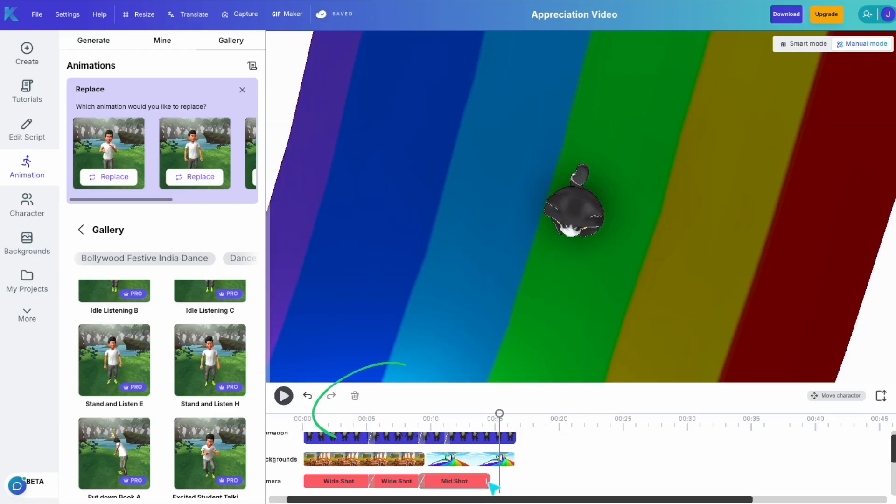
pyautogui.moveTo(488, 481); pyautogui.dragTo(519, 485)
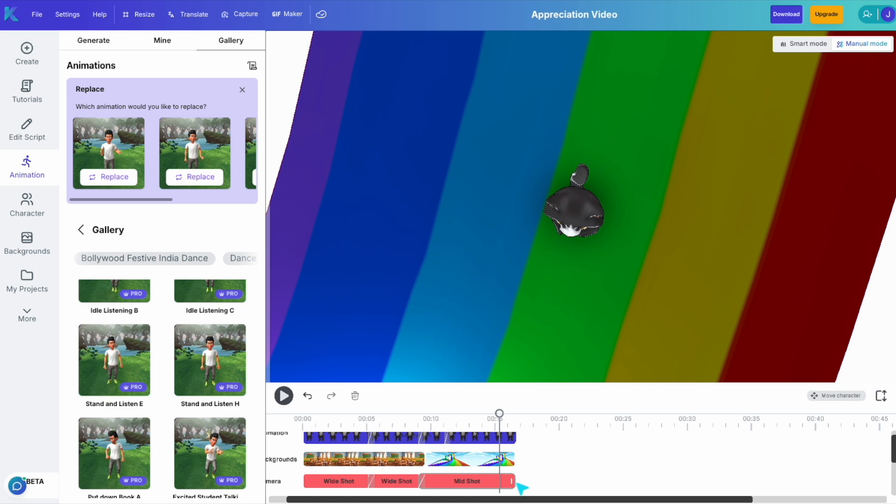
pyautogui.click(513, 482)
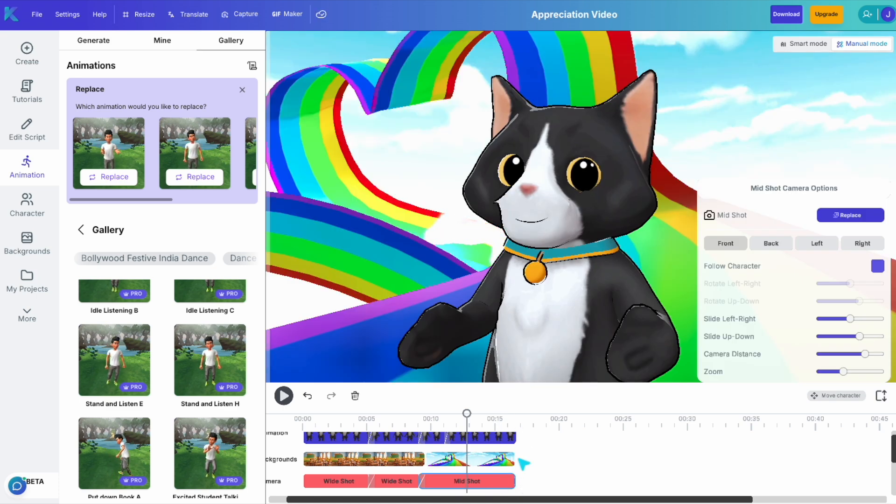
# Play the whole video from the start, and return the playhead to about 13 seconds
pyautogui.moveTo(467, 413); pyautogui.dragTo(297, 420)
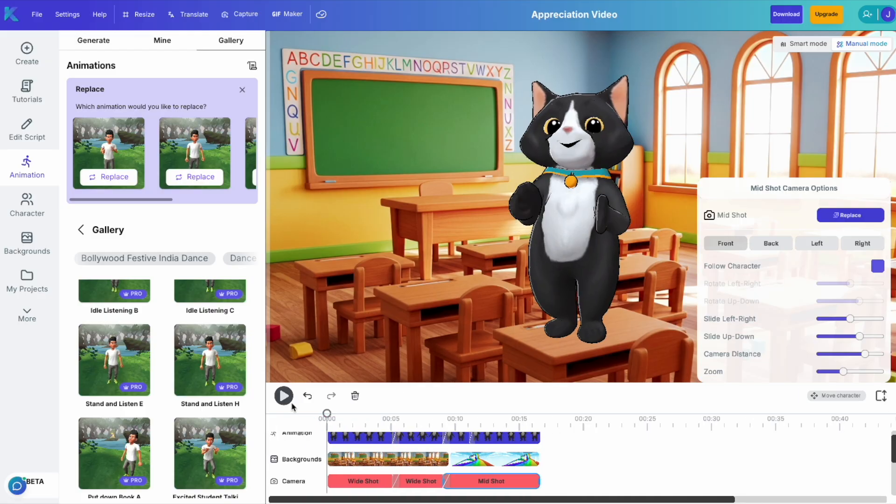
pyautogui.click(284, 397)
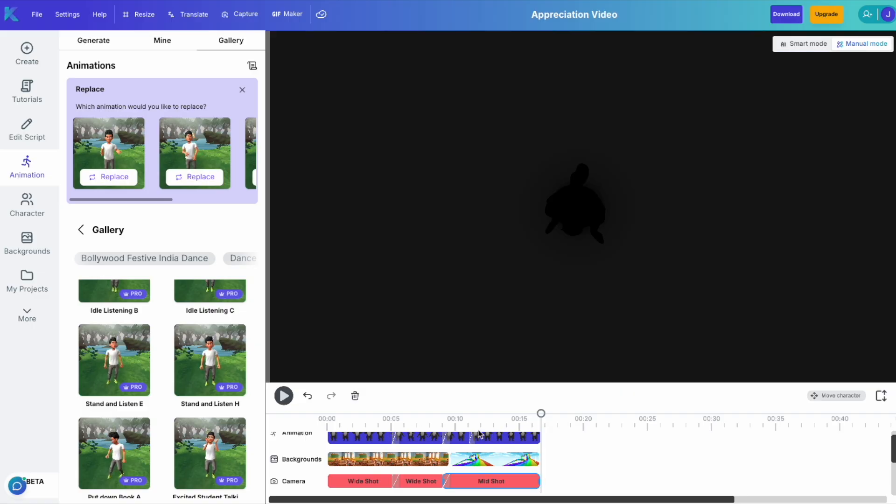
pyautogui.click(493, 434)
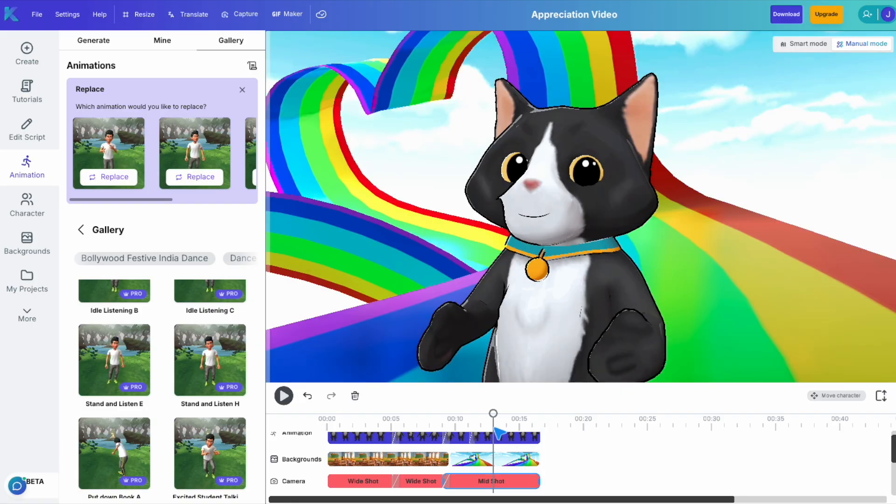
# Look over the tutorials, the script and voice editor, and the animation library
pyautogui.click(27, 97)
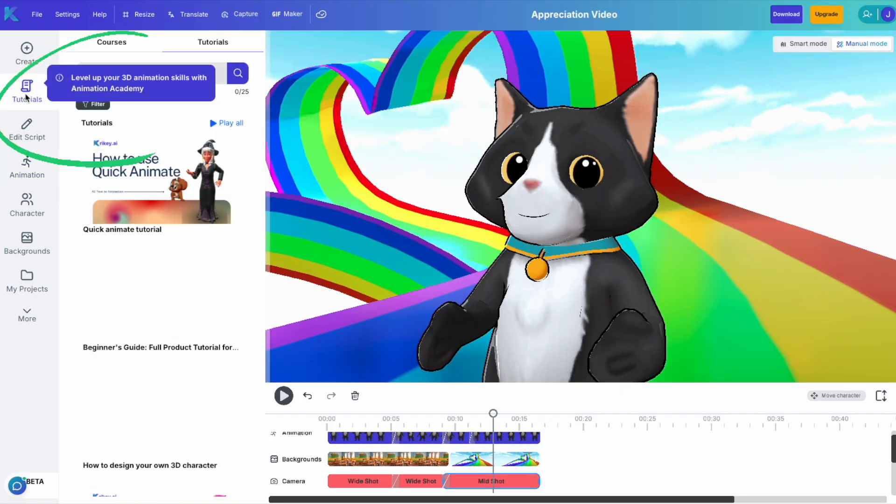
pyautogui.click(25, 133)
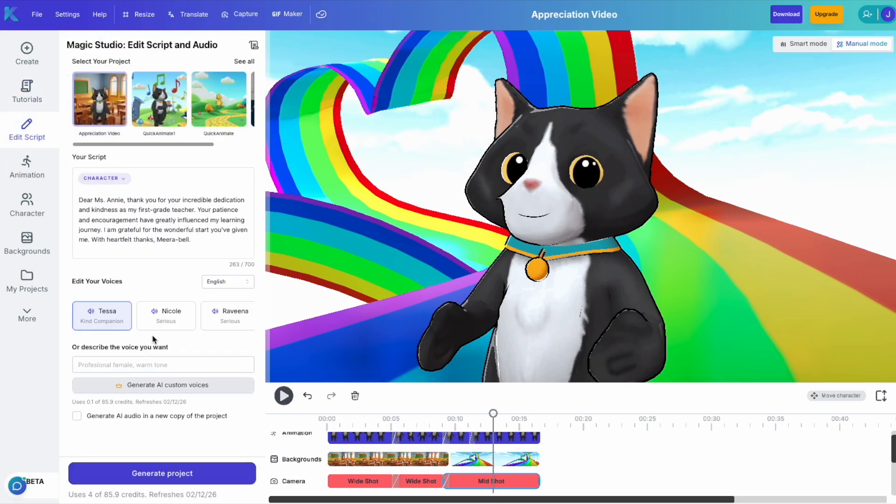
pyautogui.click(27, 169)
pyautogui.scroll(-1, 187, 372)
# Change the character to Darcy and play the video from the start into the rainbow scene
pyautogui.click(27, 204)
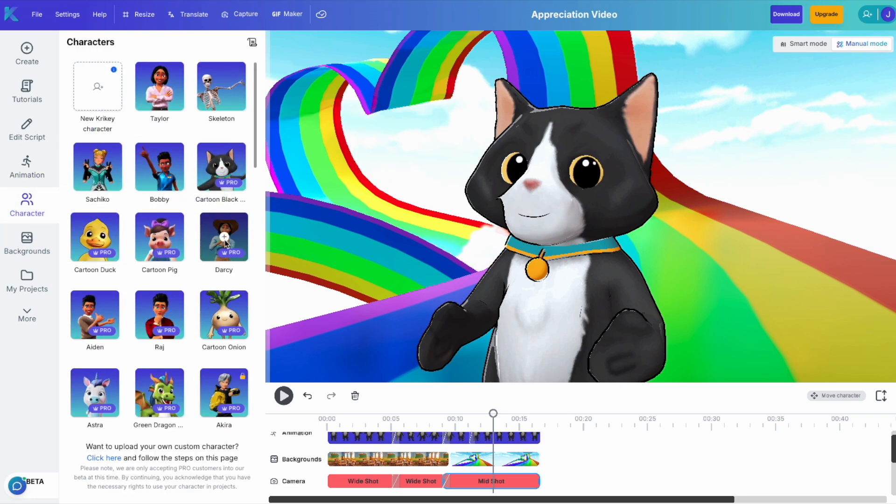
pyautogui.click(225, 239)
pyautogui.click(331, 418)
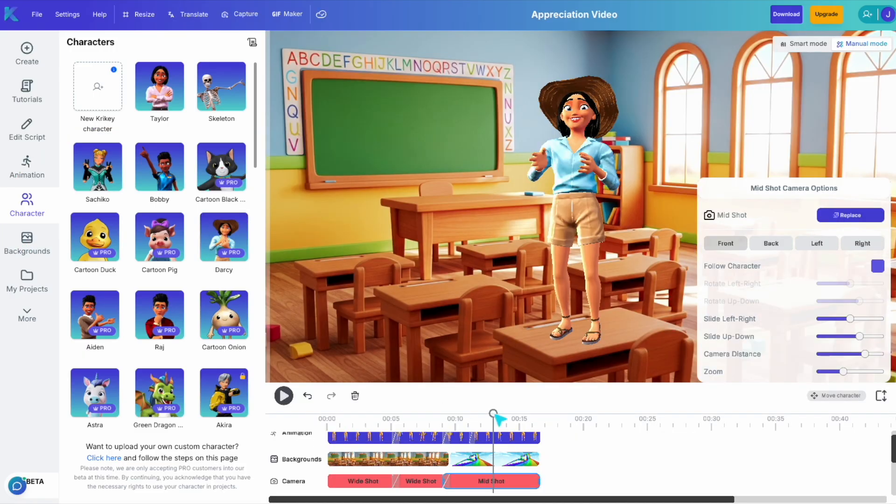
pyautogui.moveTo(335, 419); pyautogui.dragTo(331, 419)
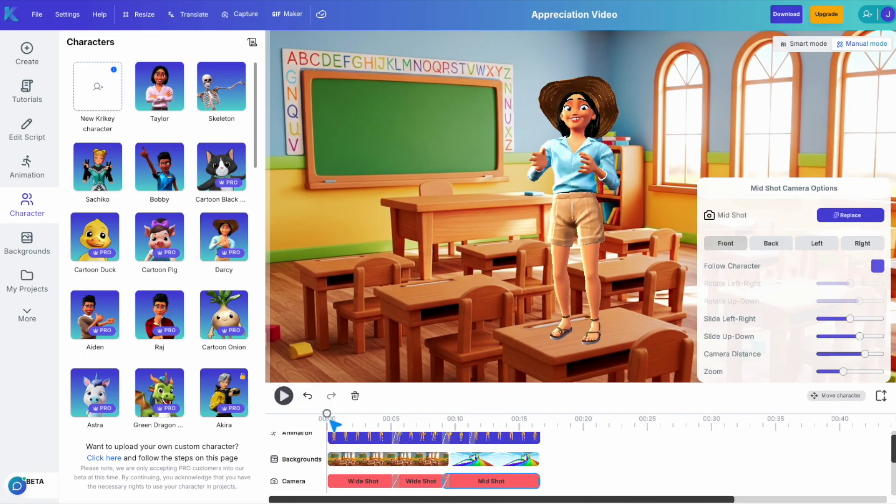
pyautogui.click(282, 396)
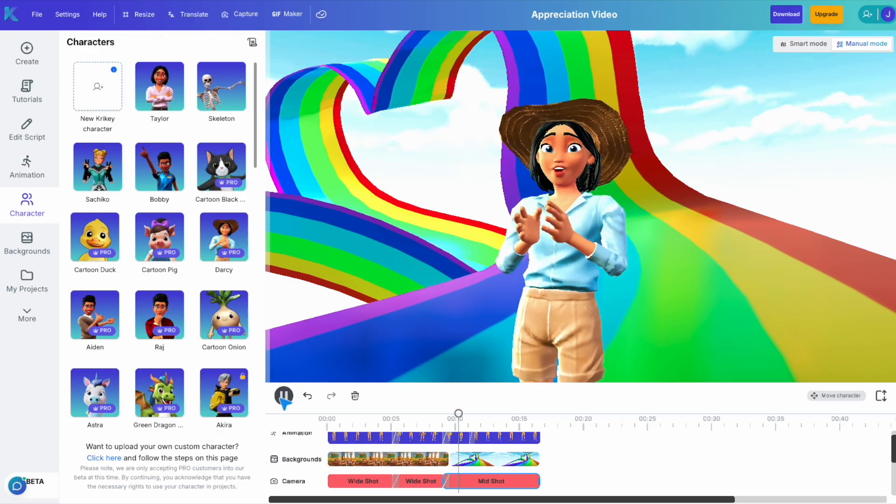
pyautogui.click(283, 396)
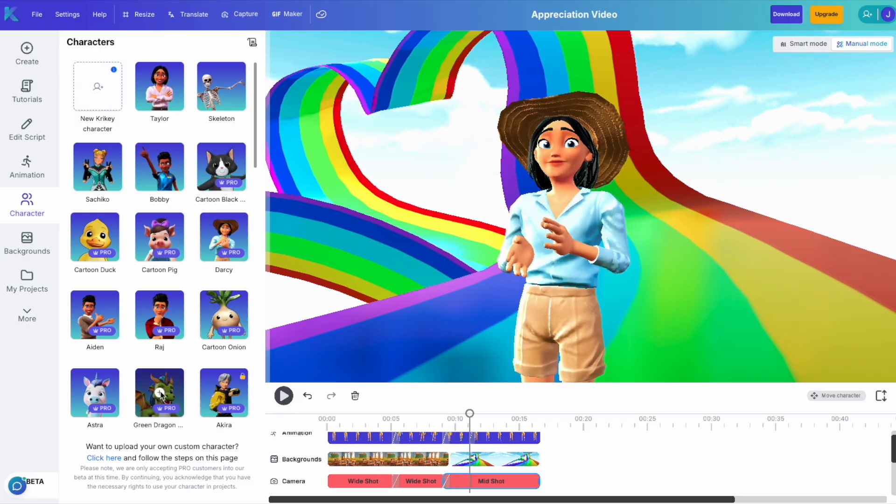
# Change the character to the Green Dragon and play the opening classroom scene
pyautogui.click(159, 394)
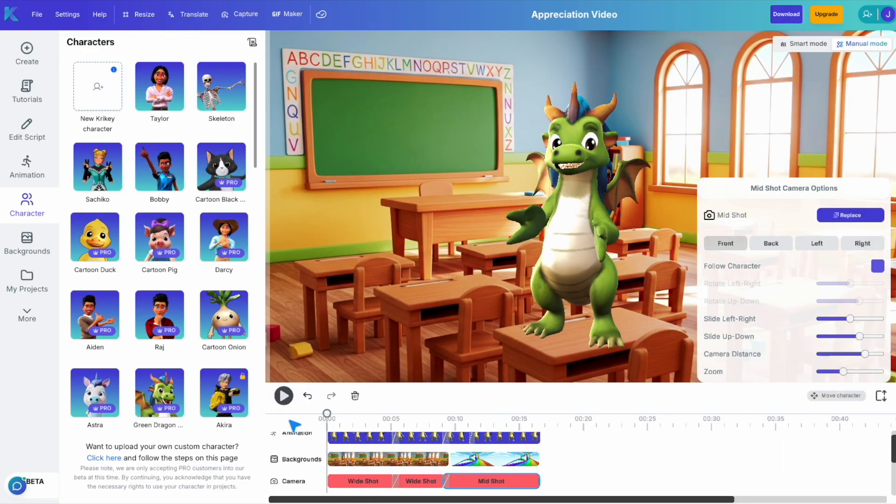
pyautogui.press('space')
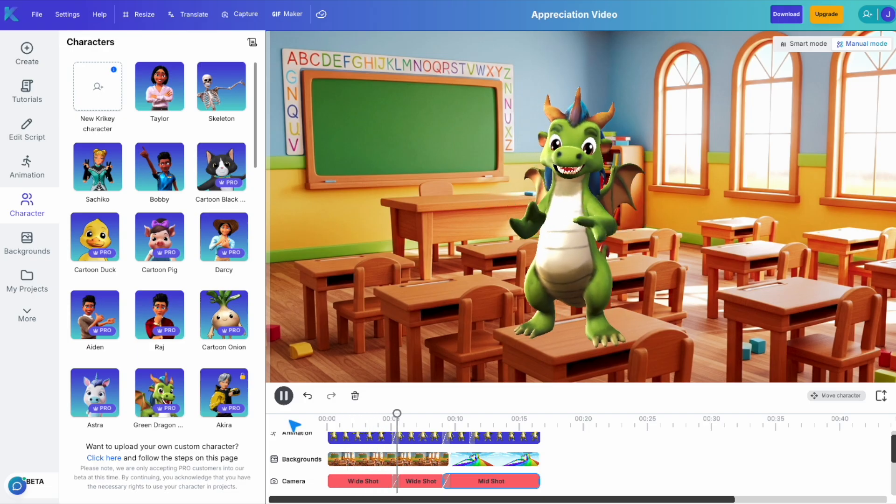
pyautogui.press('space')
# Change the character to Sachiko and play the video into the rainbow scene
pyautogui.scroll(-3, 140, 392)
pyautogui.scroll(3, 138, 390)
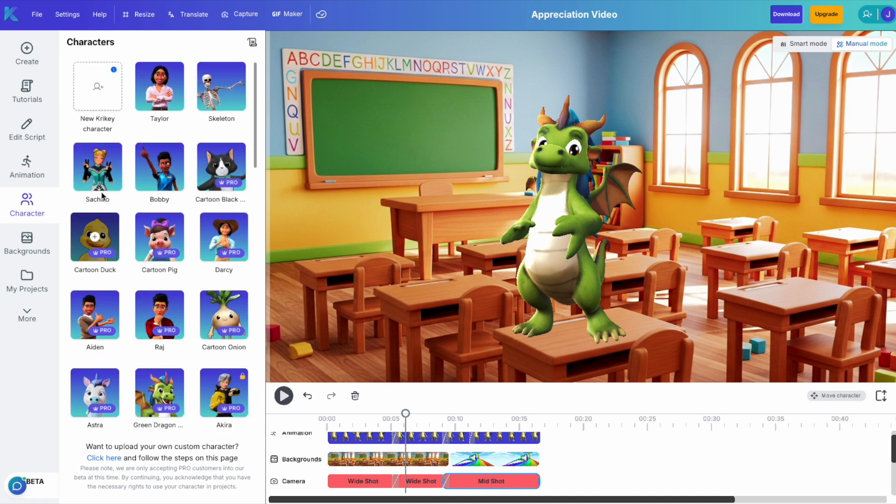
pyautogui.click(97, 168)
pyautogui.click(283, 396)
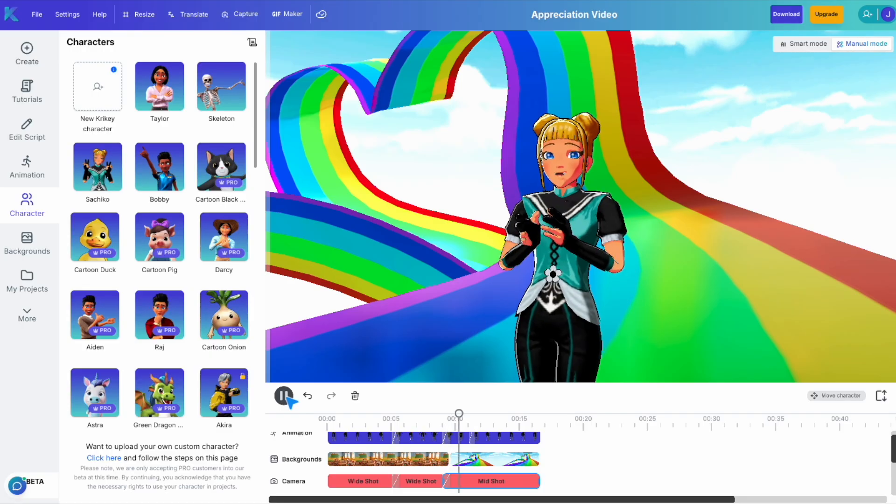
pyautogui.click(286, 396)
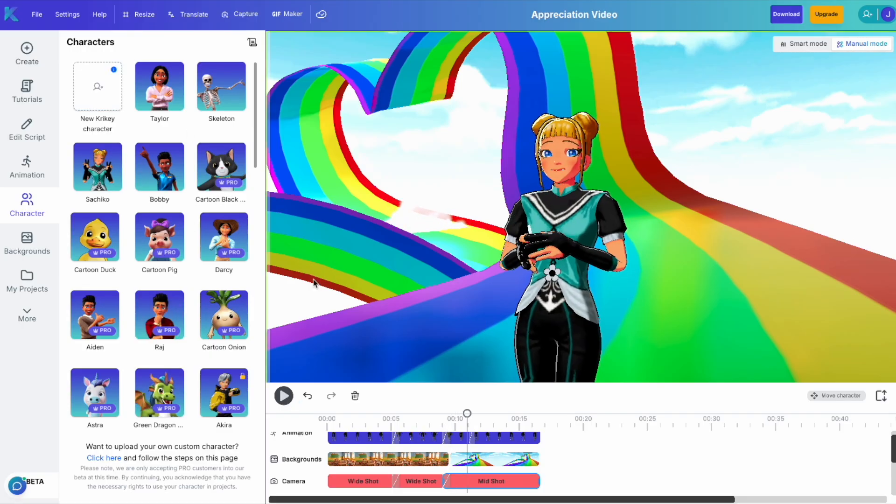
# Look over the background library and the saved projects, and reveal the additional tools
pyautogui.click(27, 246)
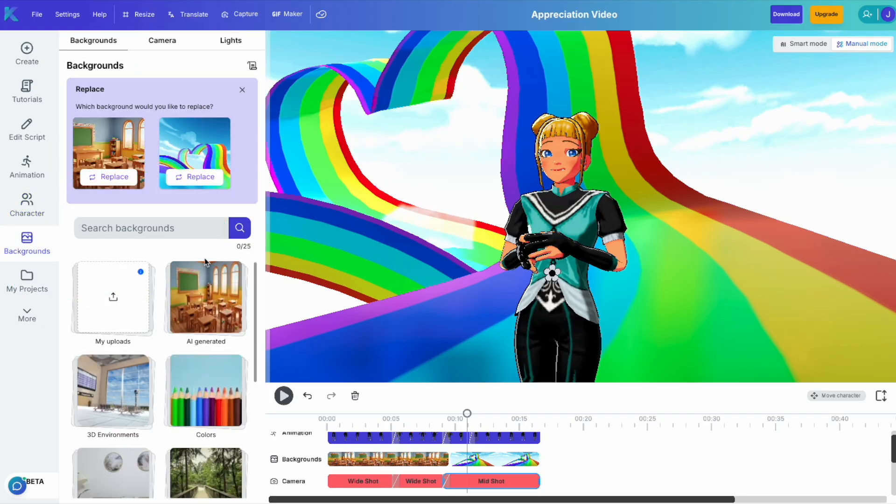
pyautogui.click(26, 286)
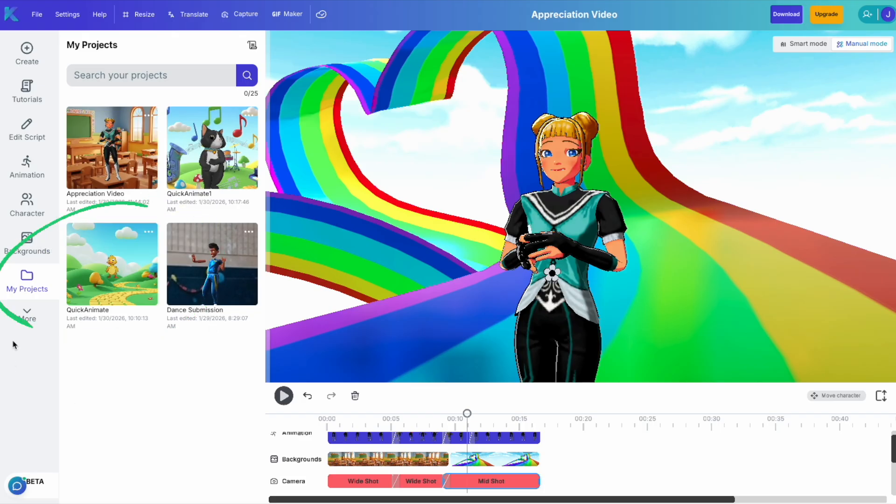
pyautogui.click(24, 316)
# Add the orange Shaadi Mubarak image and the floral Thank you image to the Present track, and expand the timeline to show every track
pyautogui.click(24, 320)
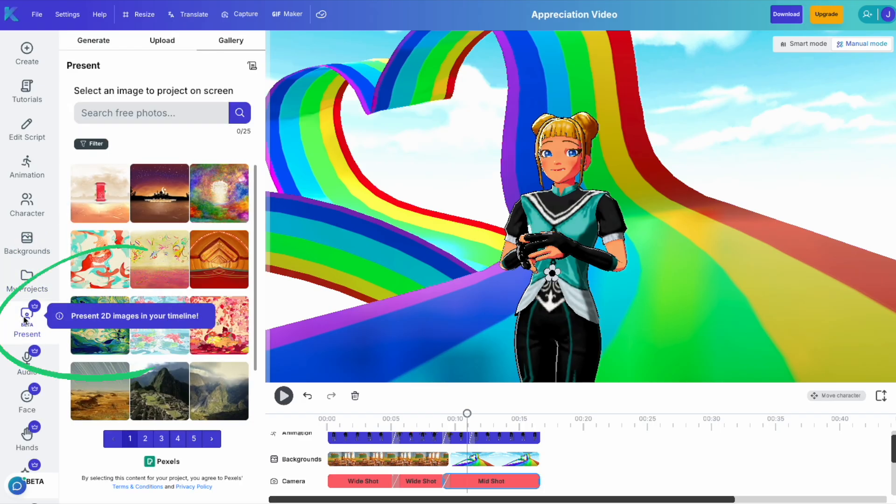
pyautogui.click(212, 260)
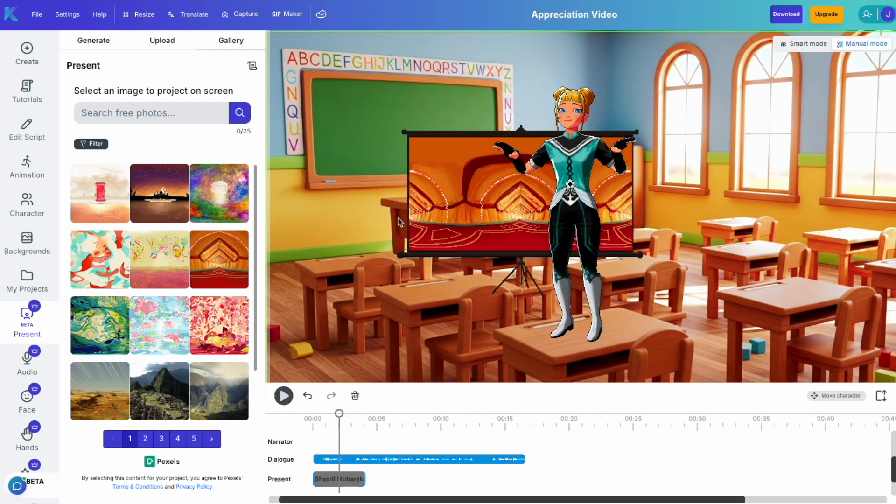
pyautogui.click(168, 321)
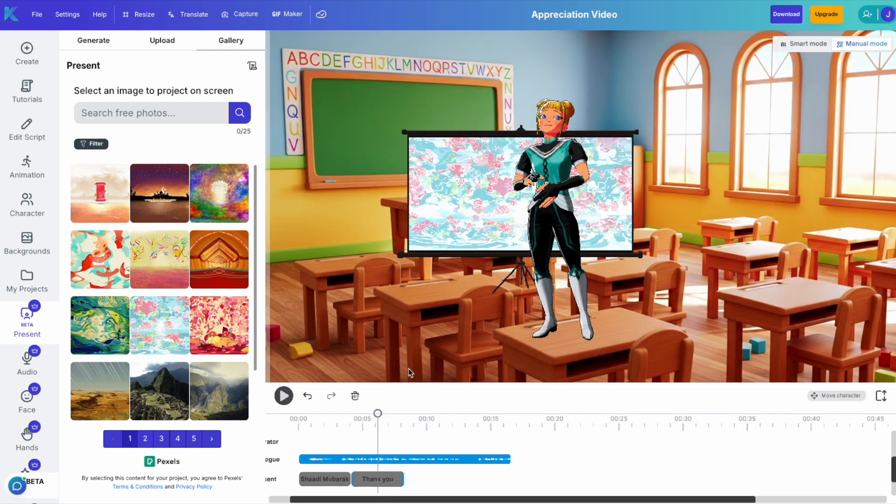
pyautogui.click(881, 396)
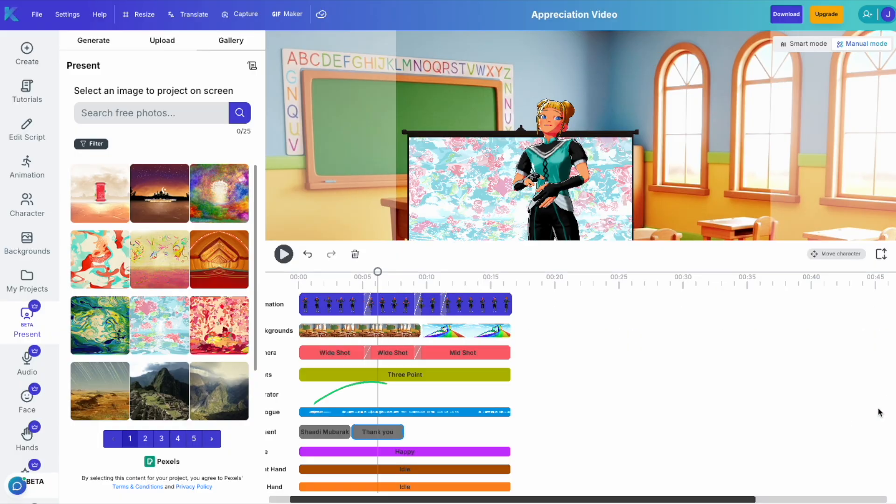
pyautogui.hscroll(-2, 326, 436)
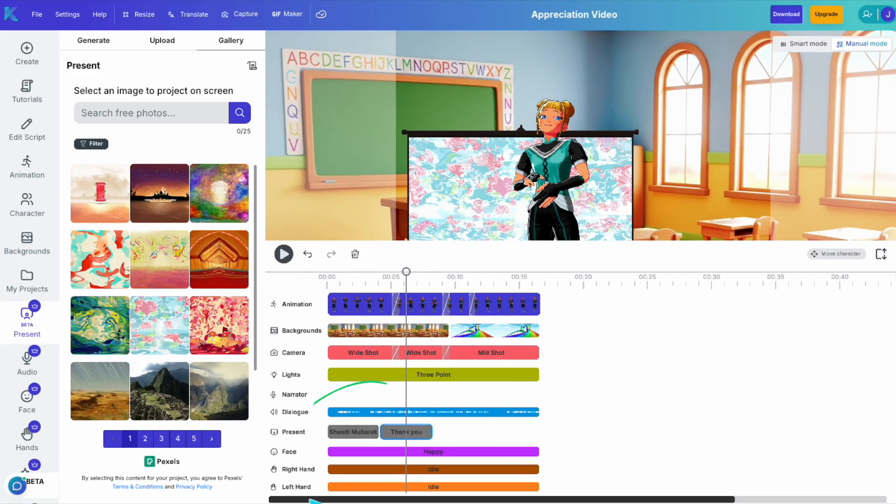
# Change the projector model of the floral Thank you clip to Mobile
pyautogui.click(418, 433)
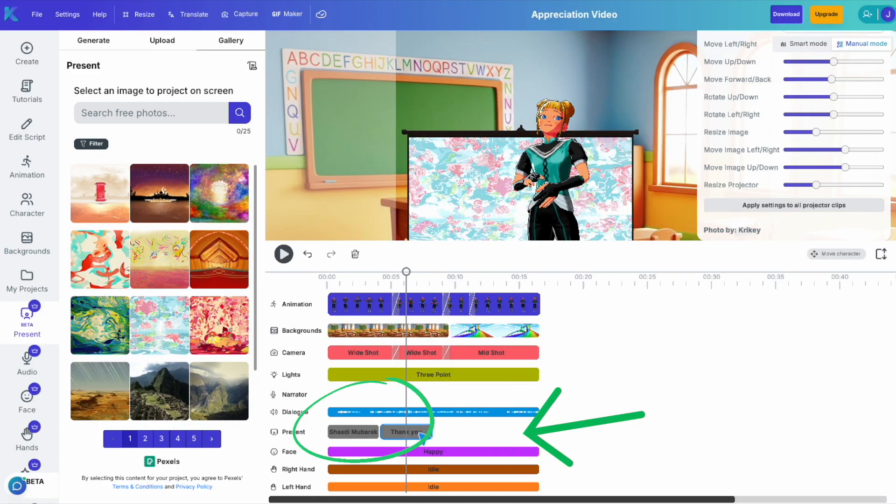
pyautogui.click(881, 254)
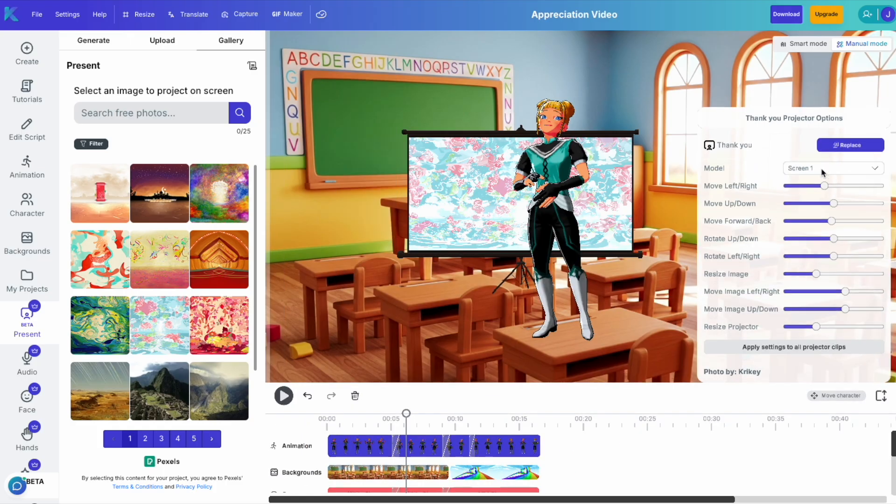
pyautogui.click(822, 172)
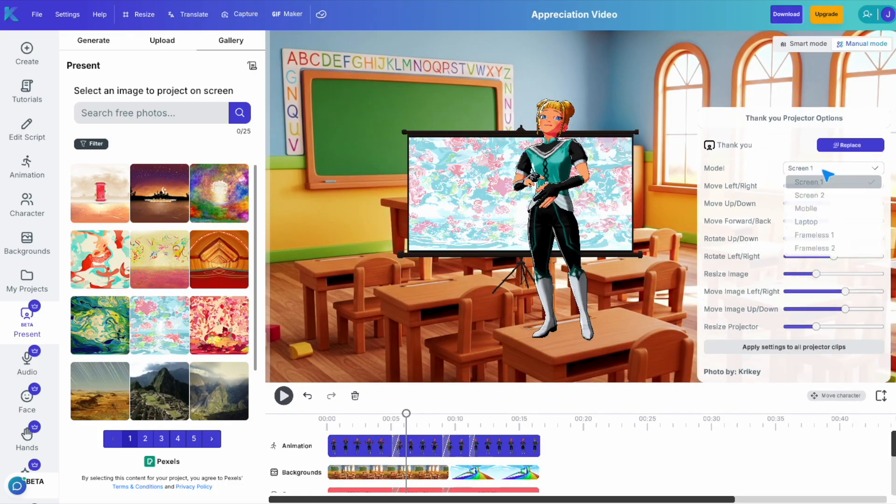
pyautogui.click(817, 209)
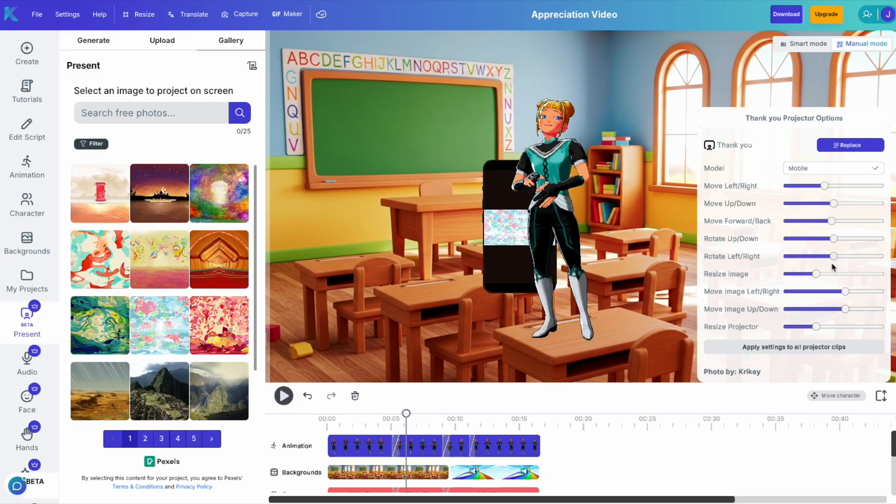
# Shift the phone projector to the far side of the character, rotate it slightly, and enlarge its image to fill the phone screen
pyautogui.moveTo(850, 294); pyautogui.dragTo(847, 290)
pyautogui.moveTo(829, 204); pyautogui.dragTo(813, 186)
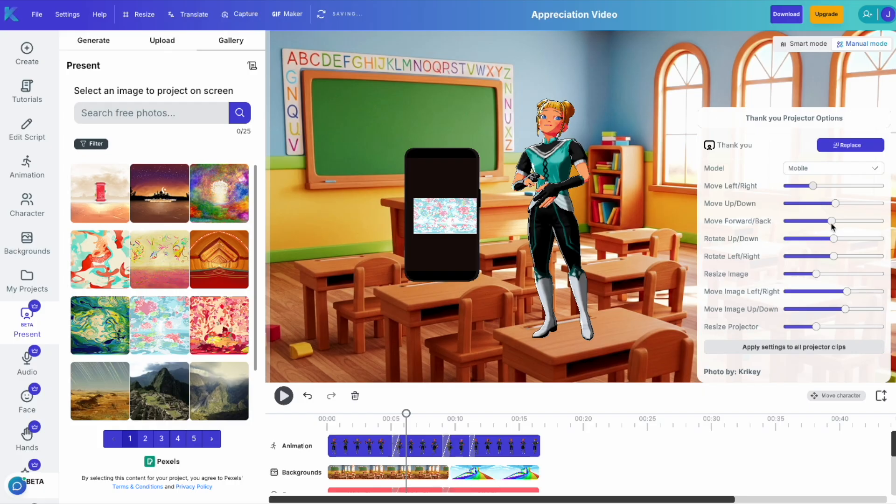
pyautogui.moveTo(834, 239)
pyautogui.mouseDown()
pyautogui.moveTo(866, 241)
pyautogui.moveTo(836, 239)
pyautogui.moveTo(828, 260)
pyautogui.moveTo(836, 260)
pyautogui.moveTo(800, 261)
pyautogui.moveTo(828, 255)
pyautogui.mouseUp()
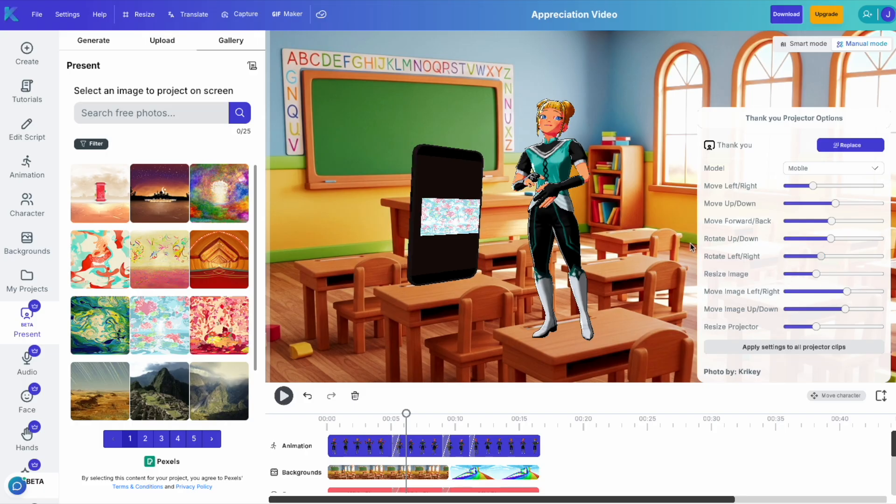
pyautogui.moveTo(816, 274); pyautogui.dragTo(879, 274)
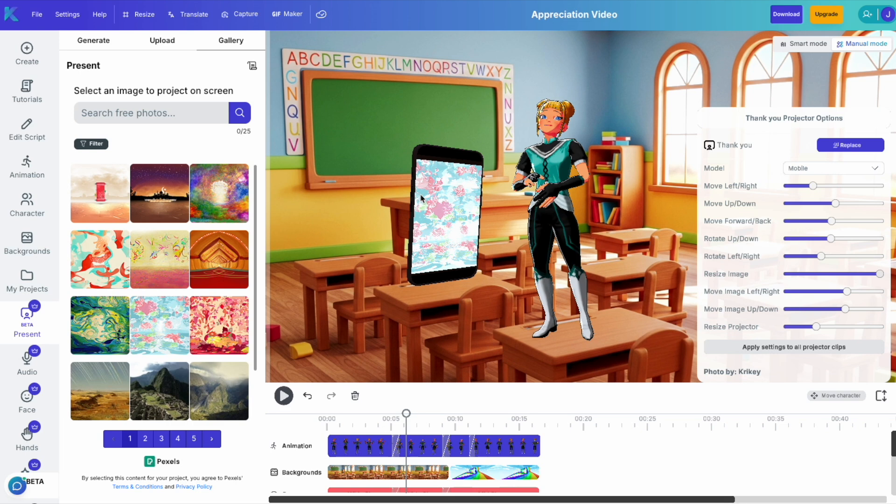
# Switch the Thank you projector model to Laptop and raise it slightly
pyautogui.click(798, 165)
pyautogui.click(809, 225)
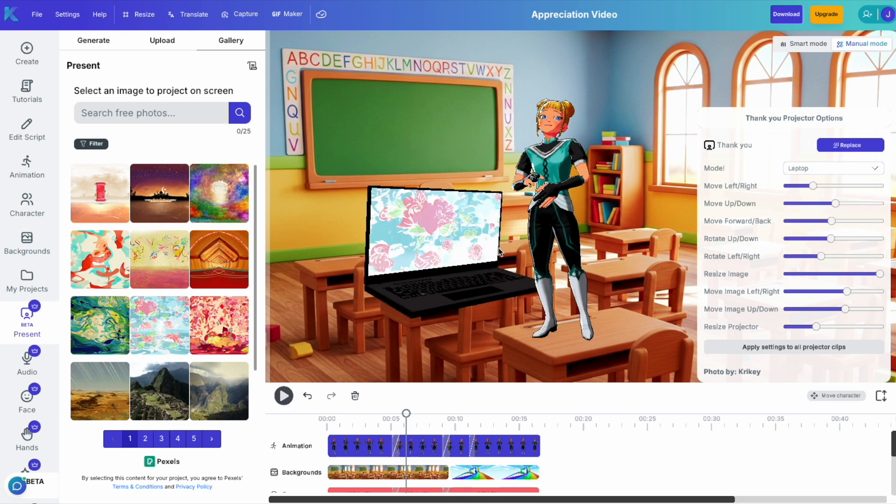
pyautogui.moveTo(839, 205); pyautogui.dragTo(839, 208)
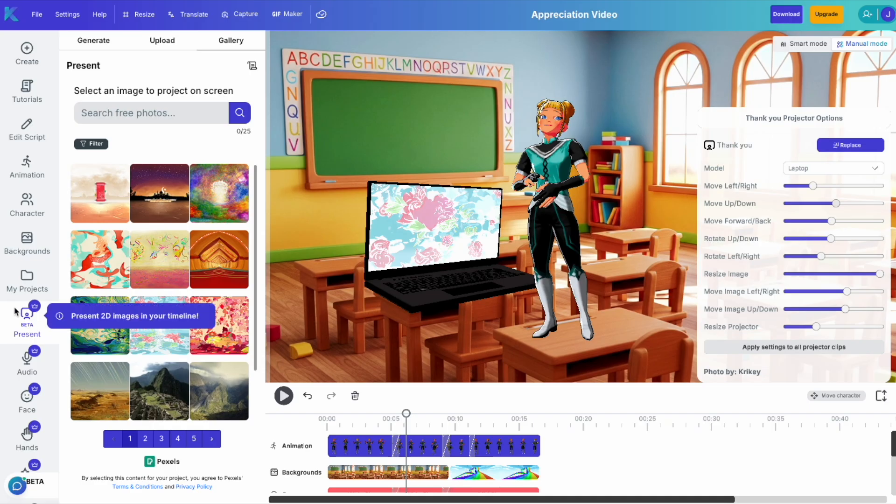
# Delete the Thank you and Shaadi Mubarak clips from the Present track and restore the full preview size
pyautogui.click(881, 395)
pyautogui.click(355, 254)
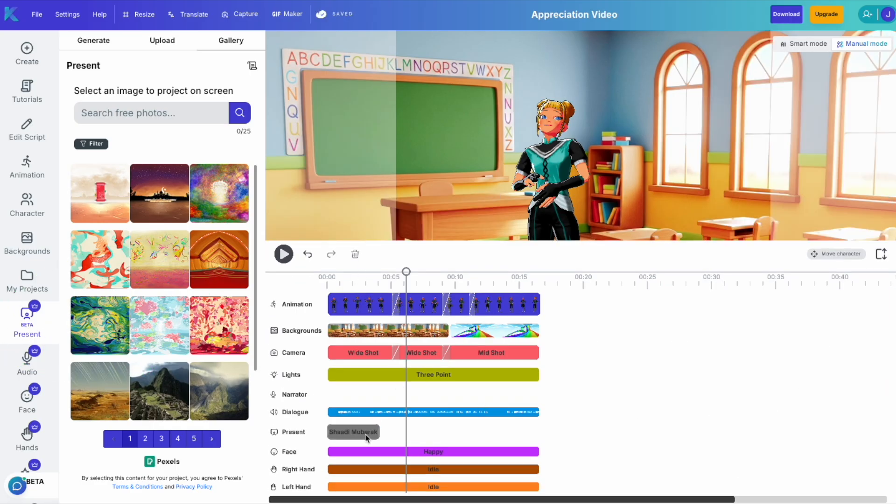
pyautogui.click(353, 432)
pyautogui.click(355, 254)
pyautogui.click(880, 254)
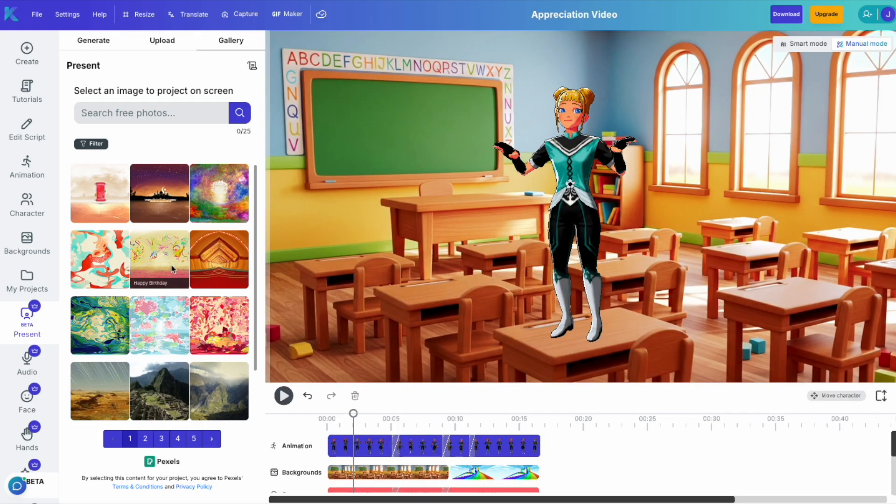
# Look over the audio, facial expression and hand gesture libraries, and view the face and hand tracks in the timeline
pyautogui.click(25, 362)
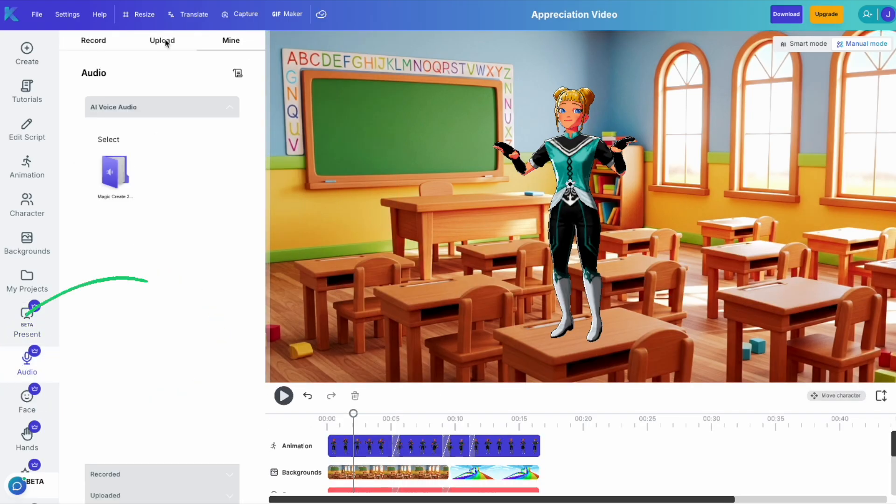
pyautogui.scroll(-3, 26, 396)
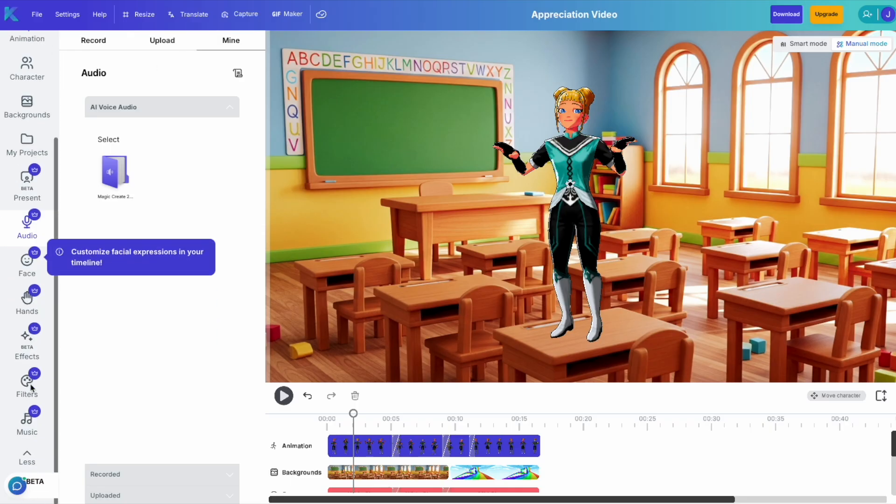
pyautogui.click(27, 268)
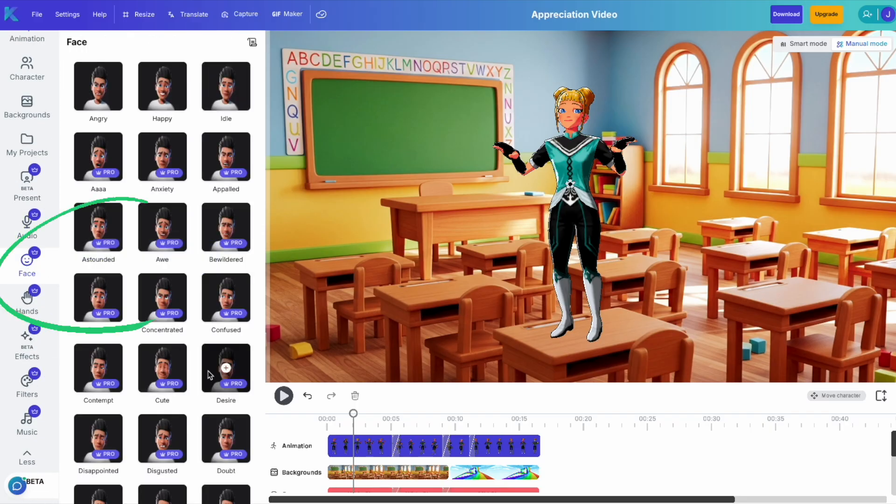
pyautogui.click(27, 301)
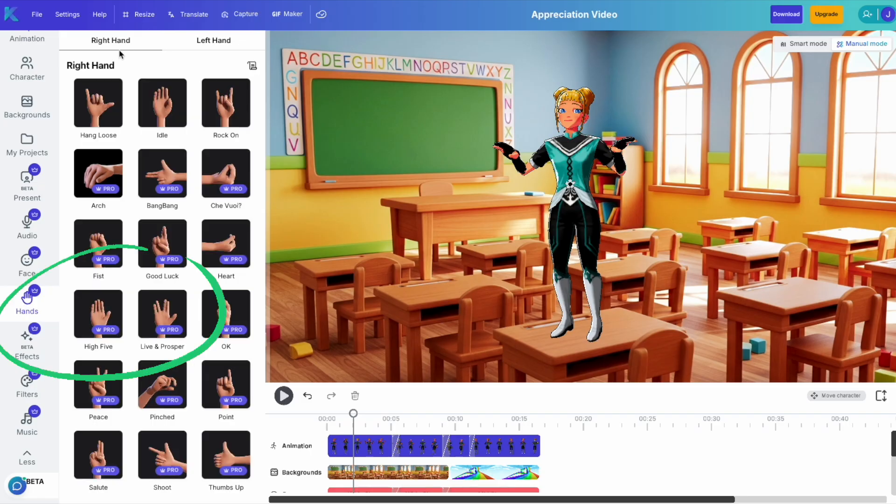
pyautogui.click(881, 395)
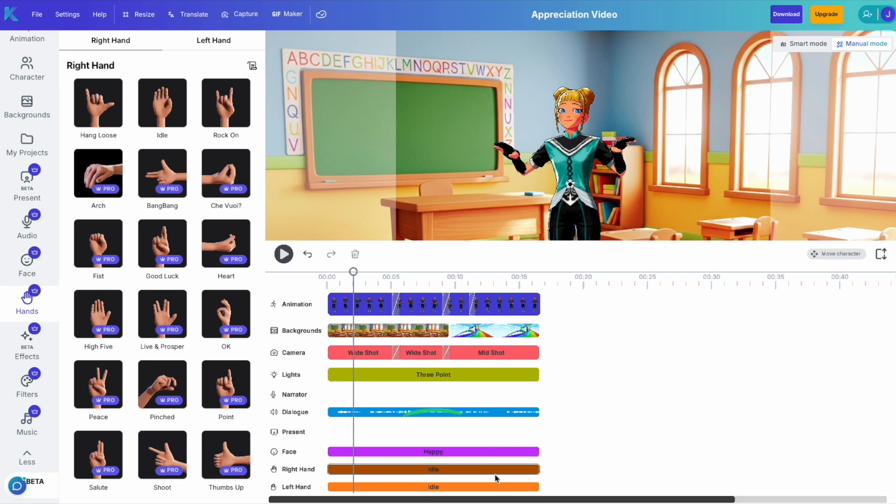
pyautogui.click(881, 254)
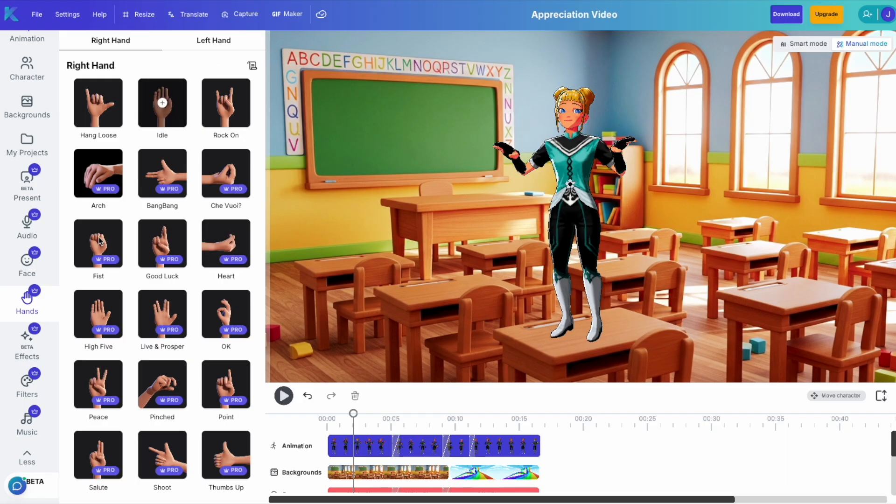
# Add the DoubleClick and Balloon visual effects to the timeline and play each one
pyautogui.click(26, 339)
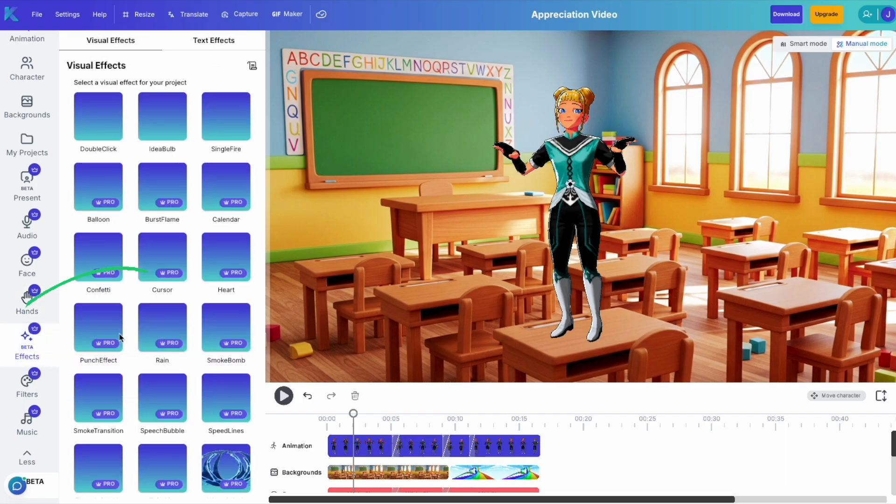
pyautogui.click(100, 114)
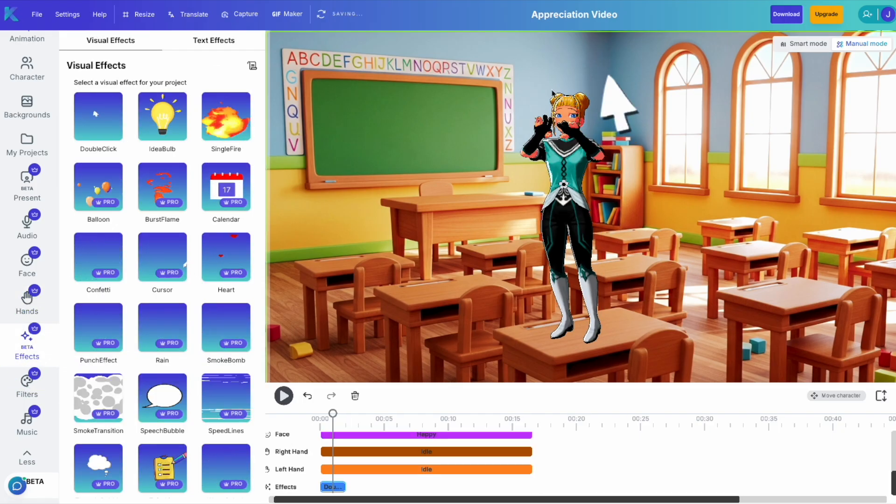
pyautogui.click(284, 396)
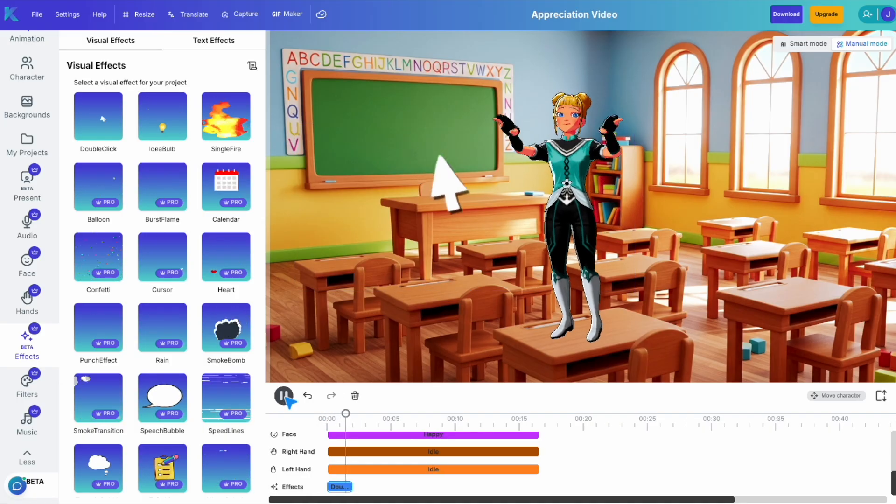
pyautogui.click(285, 398)
pyautogui.click(108, 187)
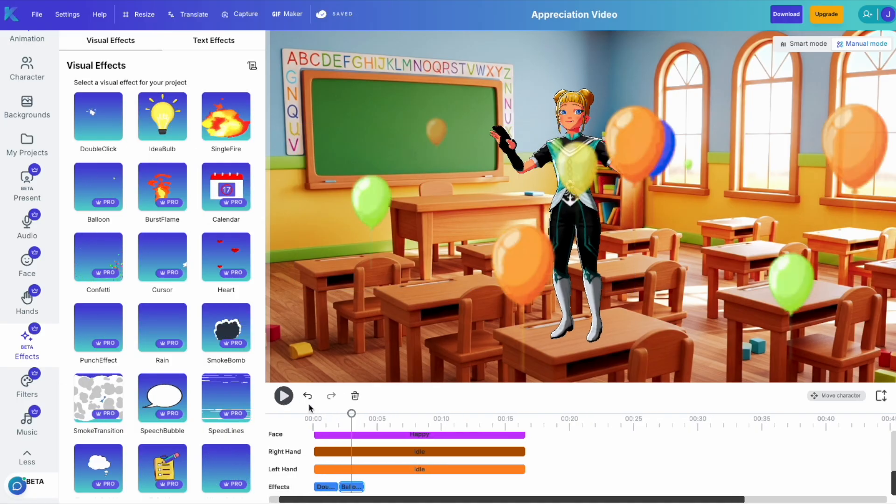
pyautogui.click(285, 397)
pyautogui.click(289, 399)
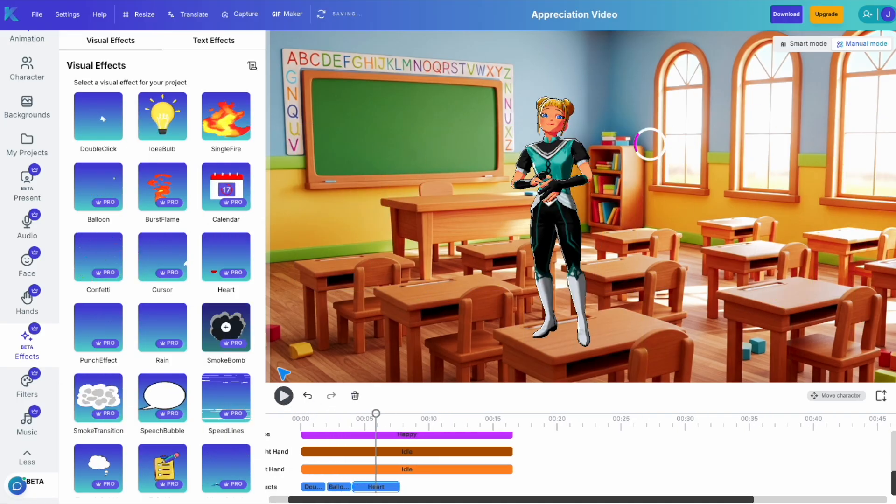
# Add the Heart effect and PunchEffect after the balloons and play the video through each
pyautogui.moveTo(376, 413); pyautogui.dragTo(351, 414)
pyautogui.click(287, 398)
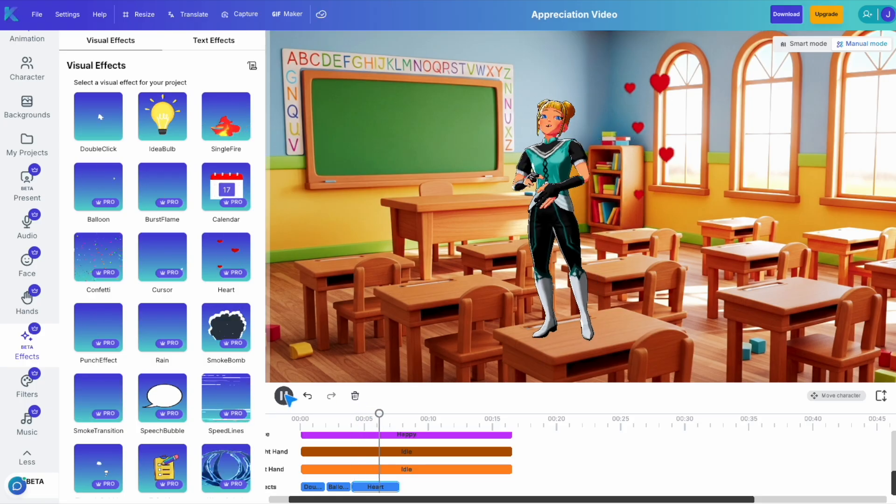
pyautogui.click(286, 397)
pyautogui.moveTo(403, 414); pyautogui.dragTo(392, 415)
pyautogui.click(286, 397)
pyautogui.click(285, 397)
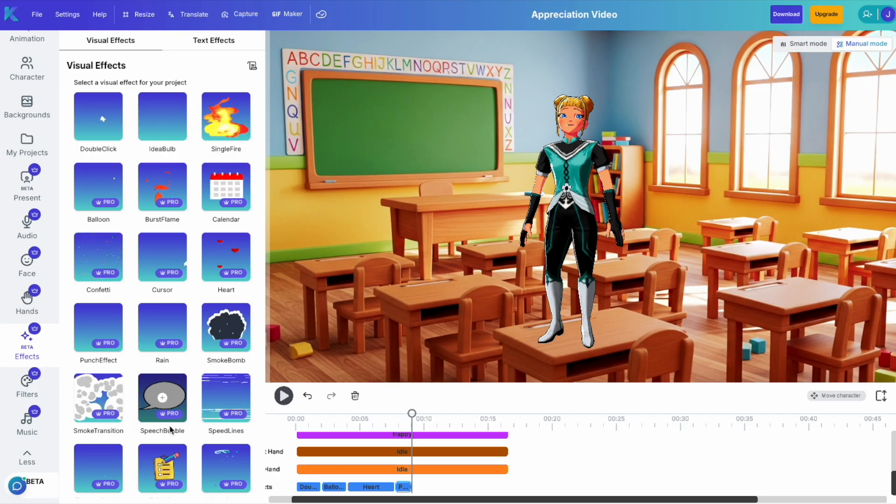
# Add the ToDoList visual effect over the rainbow scene and open its options
pyautogui.click(162, 467)
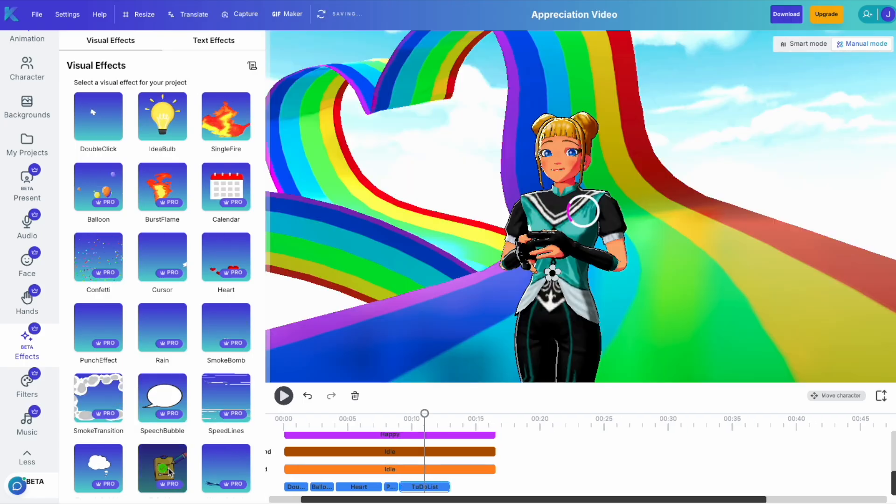
pyautogui.moveTo(796, 211); pyautogui.dragTo(766, 214)
pyautogui.click(430, 492)
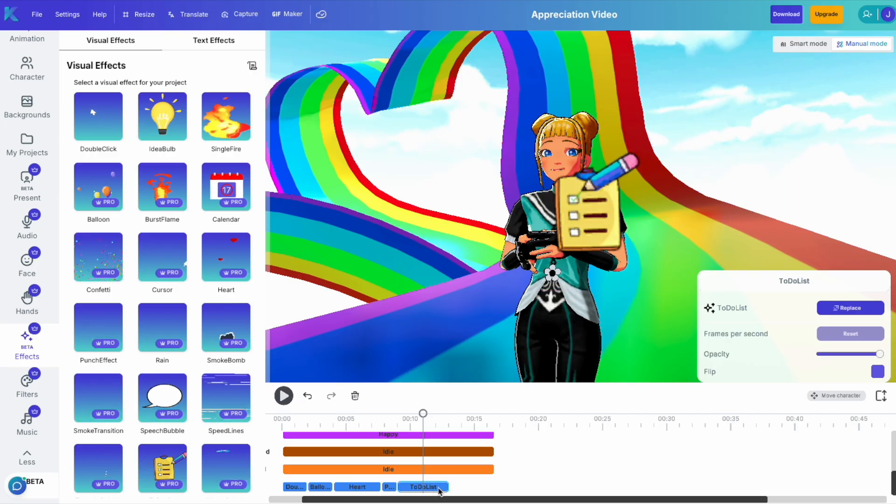
# Delete all visual effect clips from the Effects track
pyautogui.click(355, 395)
pyautogui.click(355, 396)
pyautogui.click(361, 486)
pyautogui.click(355, 395)
pyautogui.click(324, 488)
pyautogui.click(355, 396)
pyautogui.click(312, 487)
pyautogui.click(355, 396)
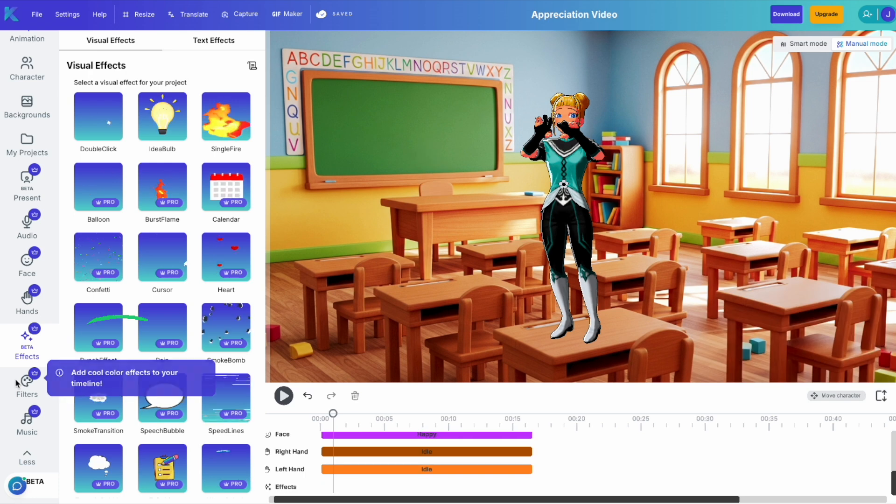
# Add the Black & White, Sepia and High Saturation filters to the timeline one after another
pyautogui.click(18, 382)
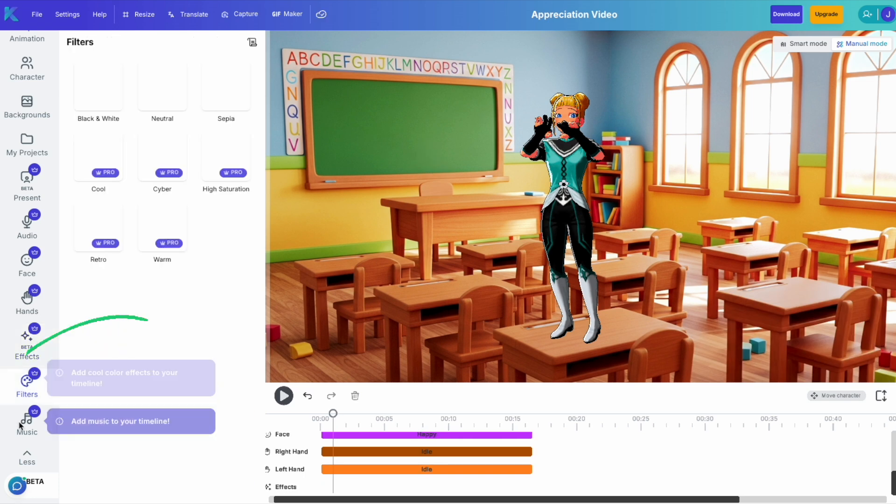
pyautogui.click(102, 91)
pyautogui.click(213, 91)
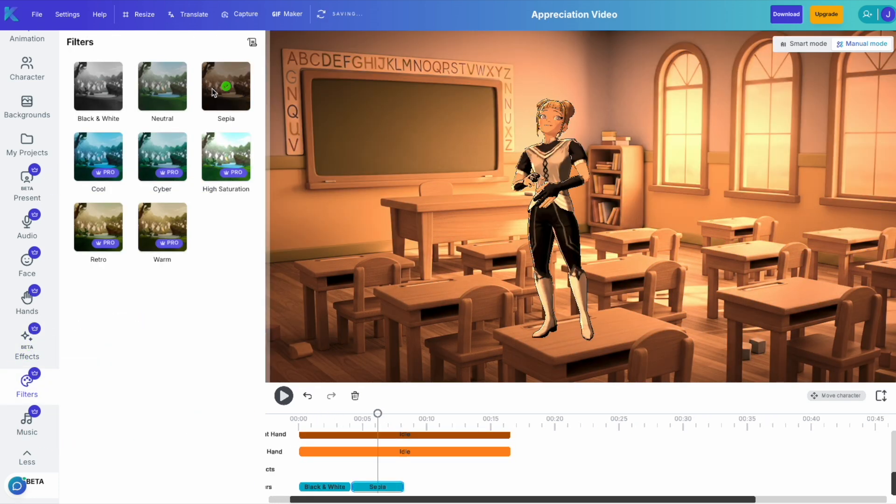
pyautogui.click(225, 156)
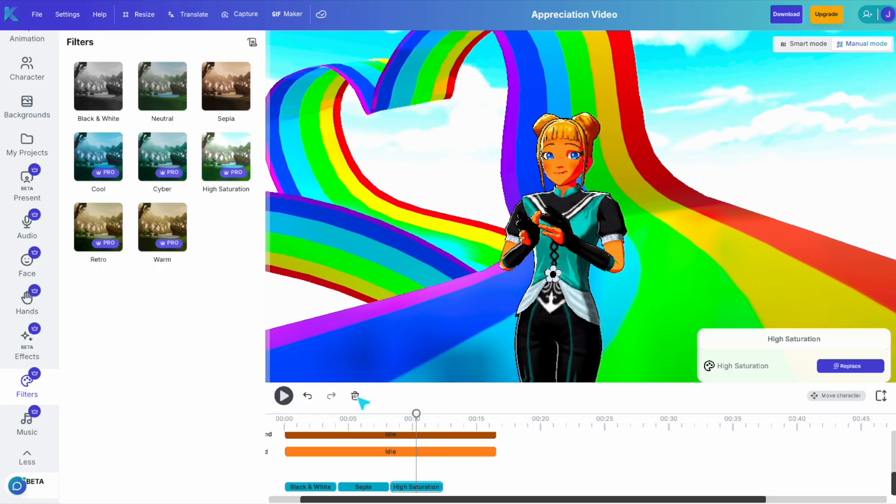
# Delete all three filter clips from the Filters track
pyautogui.click(355, 396)
pyautogui.click(355, 396)
pyautogui.click(355, 396)
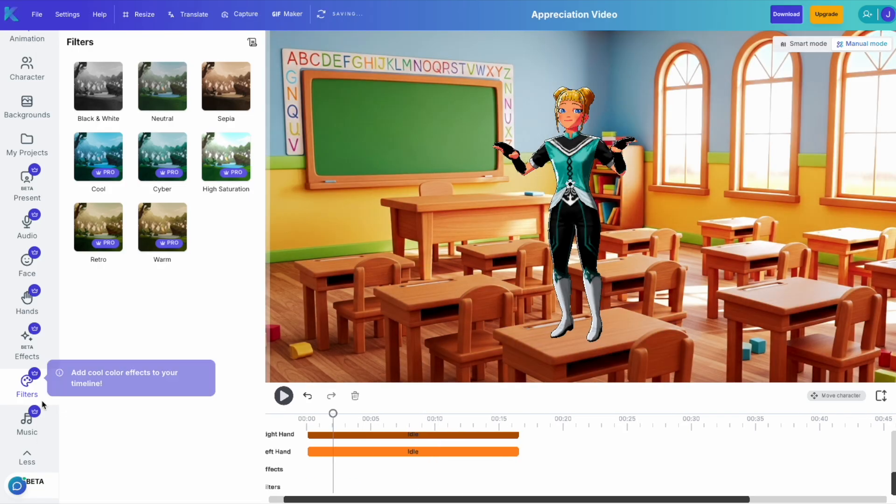
# Start a custom AI music track described as a k-pop thank you card for the first grade teacher
pyautogui.click(27, 421)
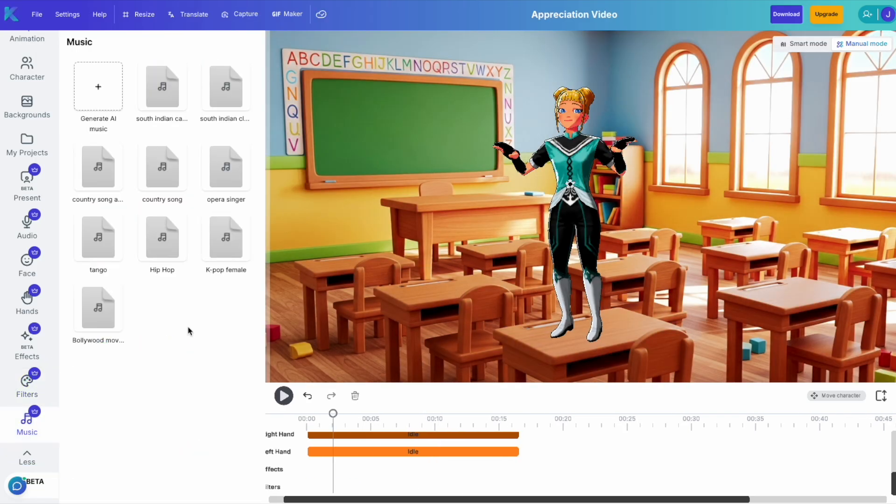
pyautogui.click(109, 92)
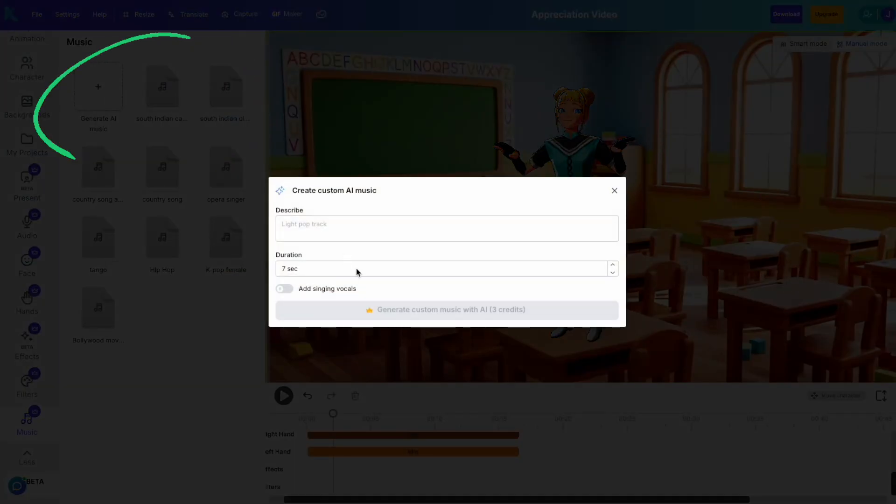
pyautogui.click(356, 226)
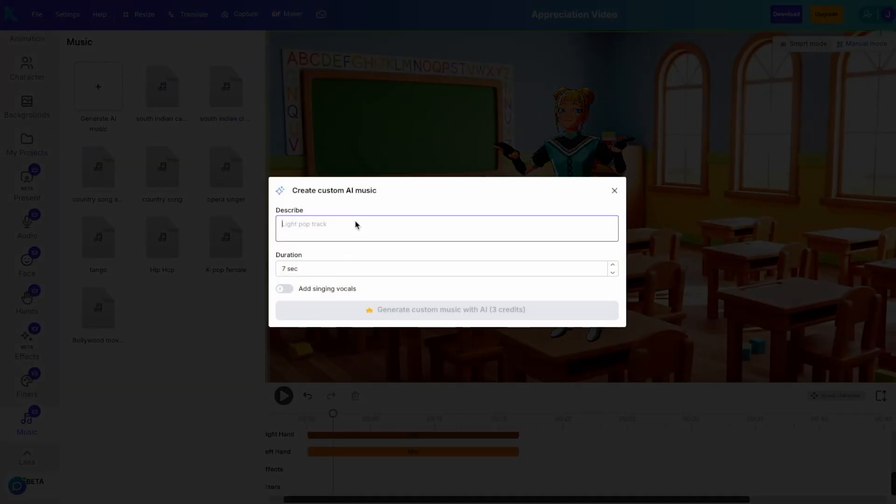
pyautogui.write('k-p')
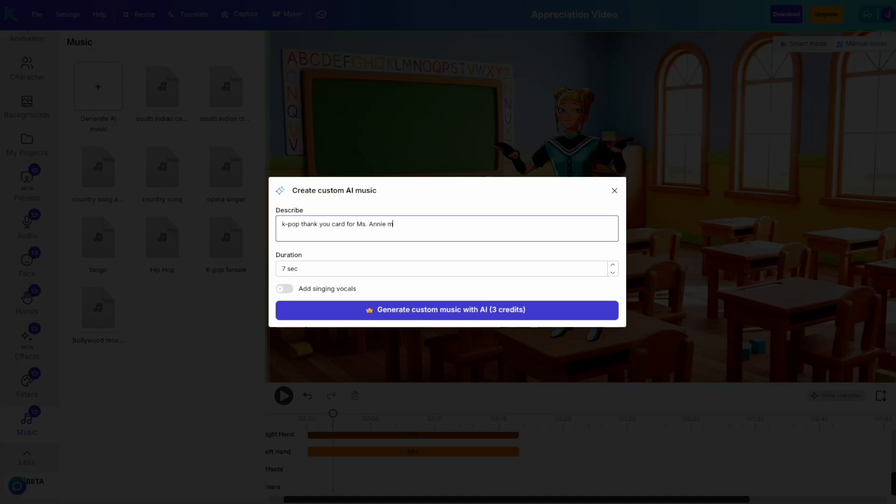
# Set the custom music duration to 15 sec and enable singing vocals
pyautogui.click(613, 265)
pyautogui.click(613, 264)
pyautogui.click(613, 264)
pyautogui.click(613, 265)
pyautogui.click(613, 264)
pyautogui.click(613, 264)
pyautogui.click(287, 291)
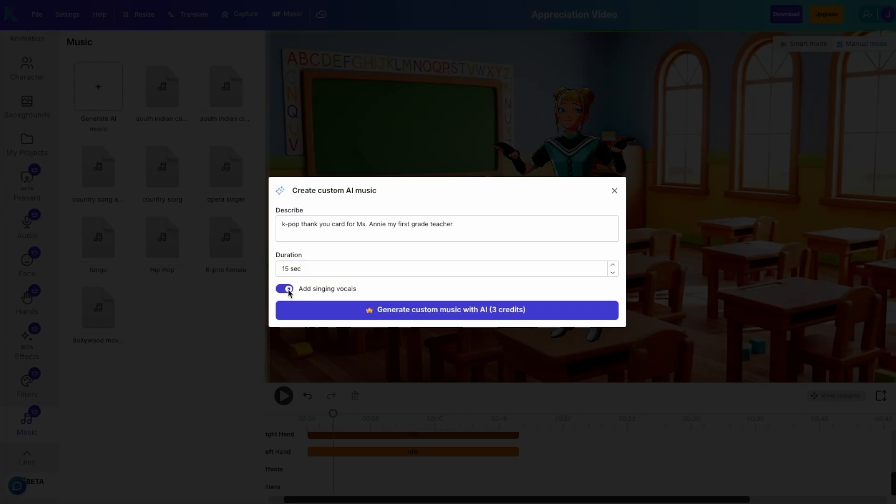
# Change the music style in the description from k-pop to country and generate the track
pyautogui.moveTo(299, 229); pyautogui.dragTo(276, 229)
pyautogui.write('country')
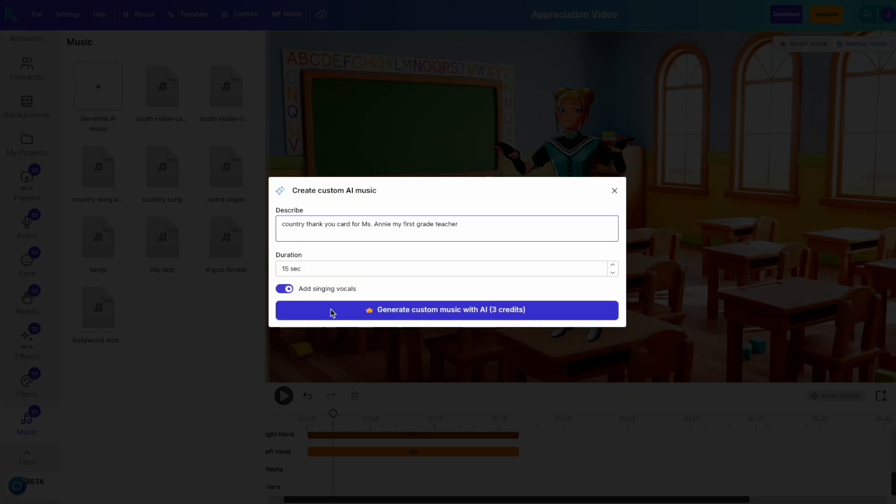
pyautogui.click(334, 315)
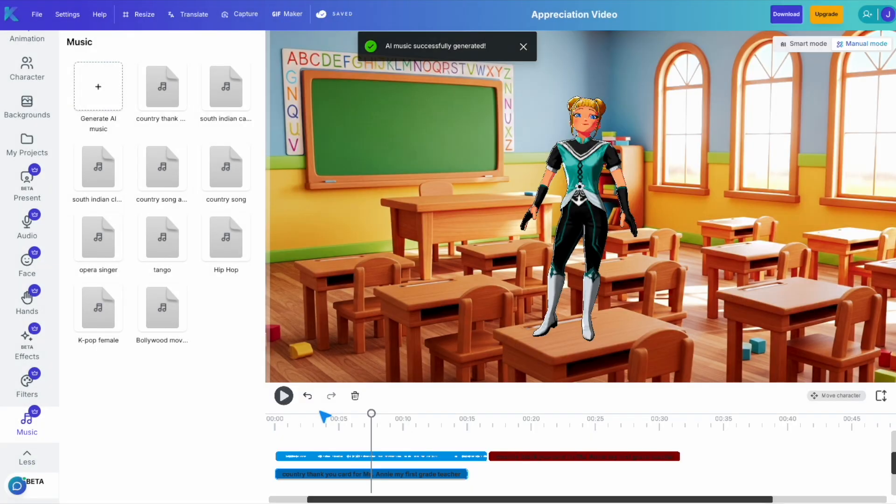
# Delete the spoken thank-you clip from the Dialogue track and move the country song vocals to the start of that track
pyautogui.click(881, 395)
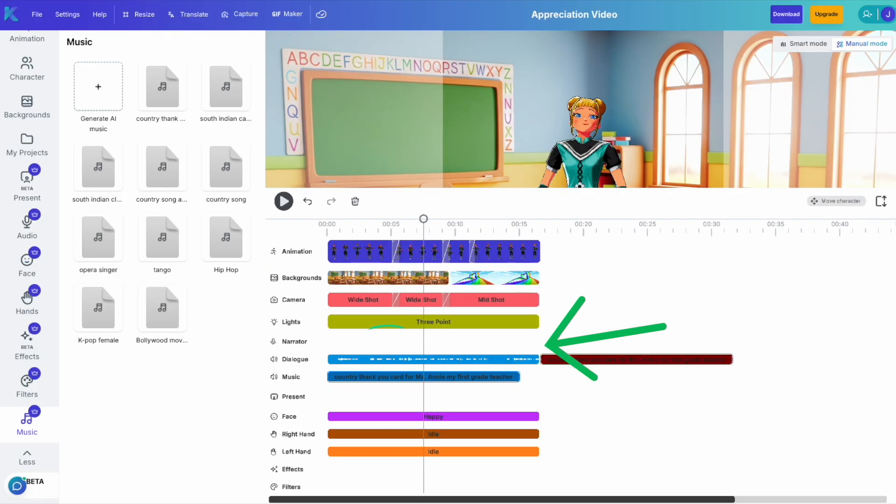
pyautogui.click(488, 362)
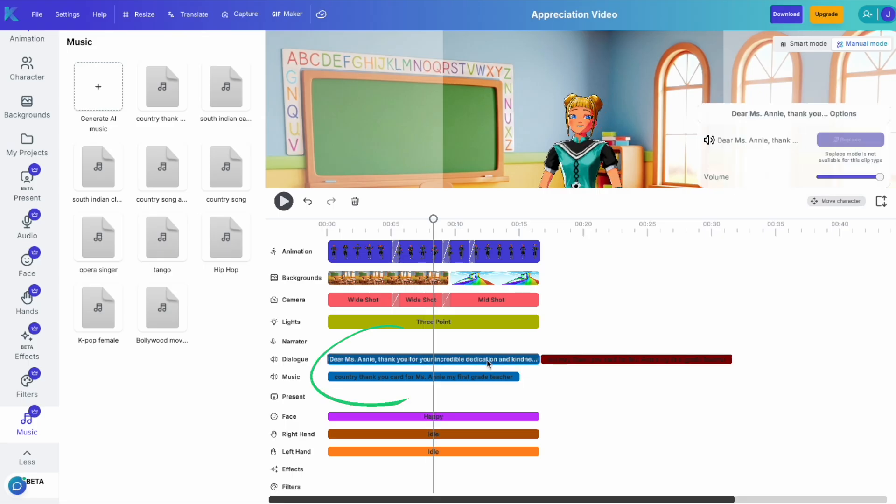
pyautogui.click(355, 201)
pyautogui.moveTo(556, 360); pyautogui.dragTo(357, 366)
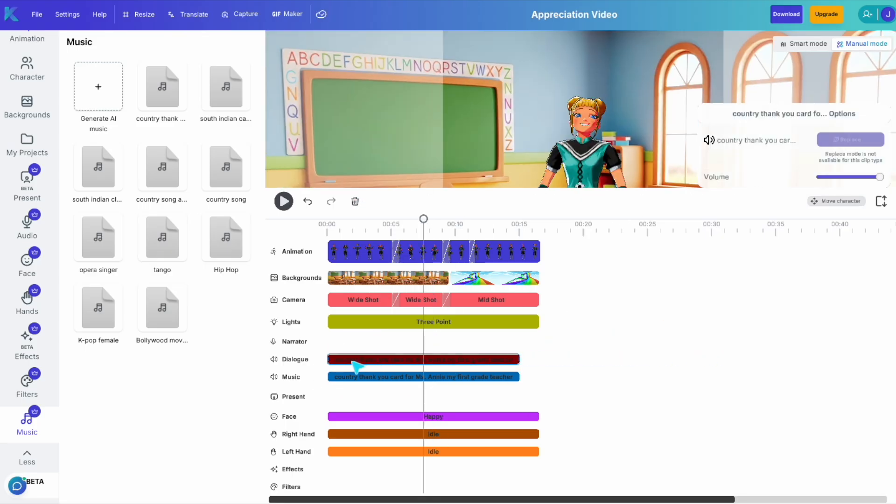
# Play the opening seconds of the video from 00:00 to preview the character singing the country song
pyautogui.moveTo(424, 225); pyautogui.dragTo(327, 226)
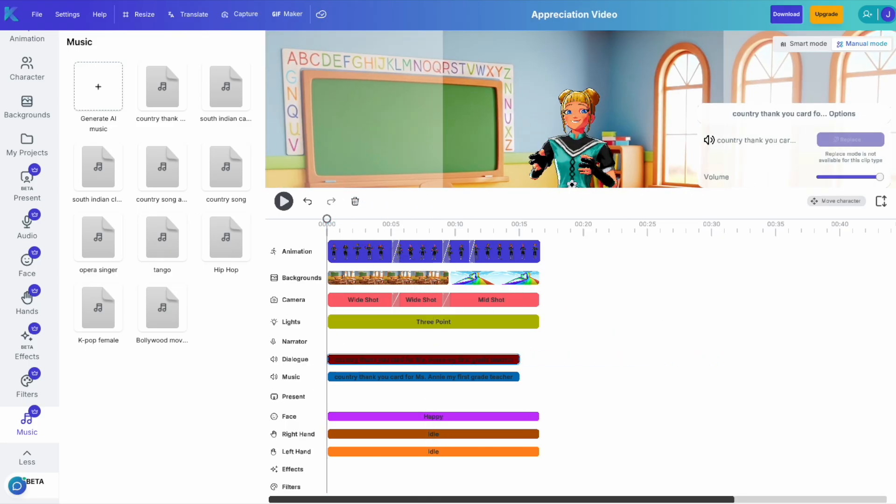
pyautogui.click(881, 201)
pyautogui.click(617, 453)
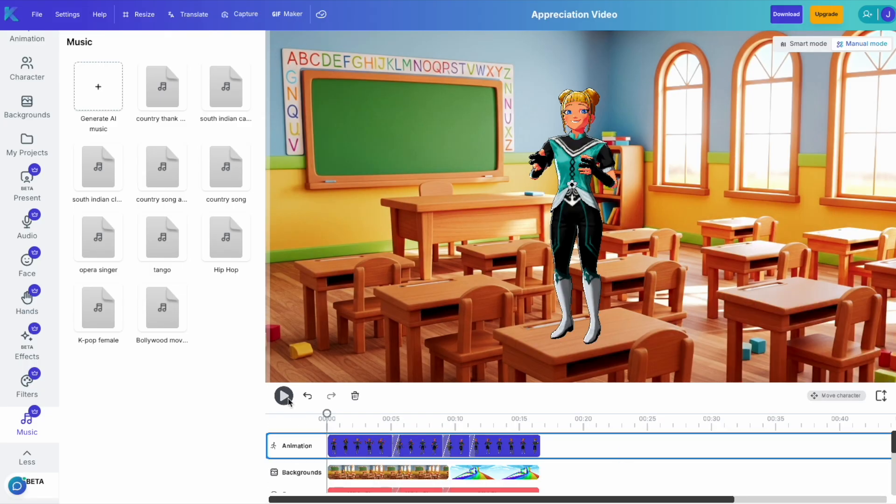
pyautogui.click(283, 396)
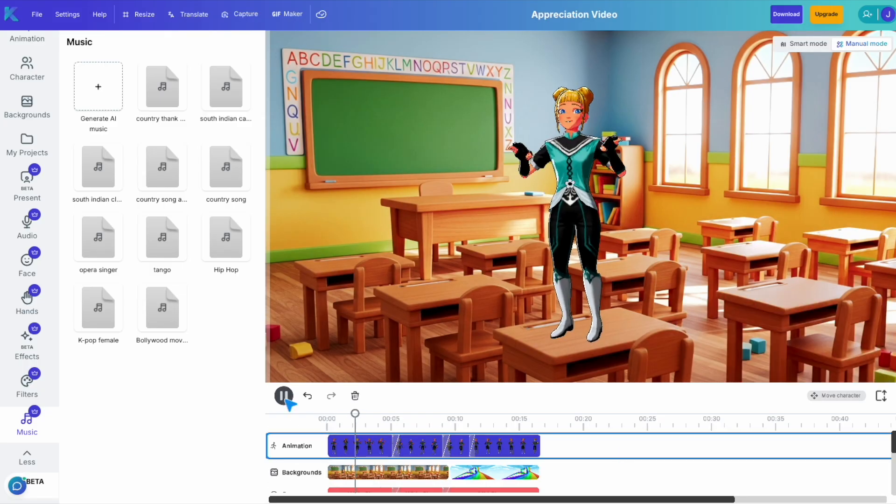
pyautogui.click(283, 396)
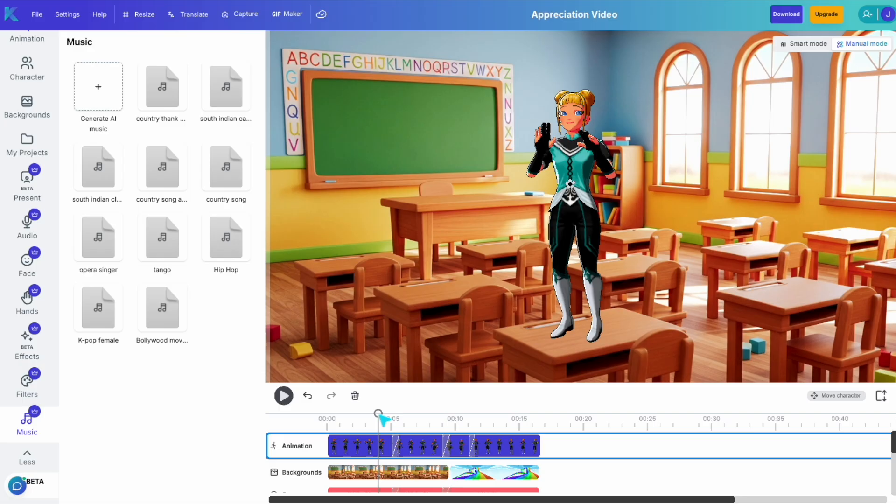
# Return the playhead to the start of the timeline and replace the character with Aiden
pyautogui.moveTo(379, 414); pyautogui.dragTo(320, 425)
pyautogui.scroll(2, 17, 102)
pyautogui.click(27, 139)
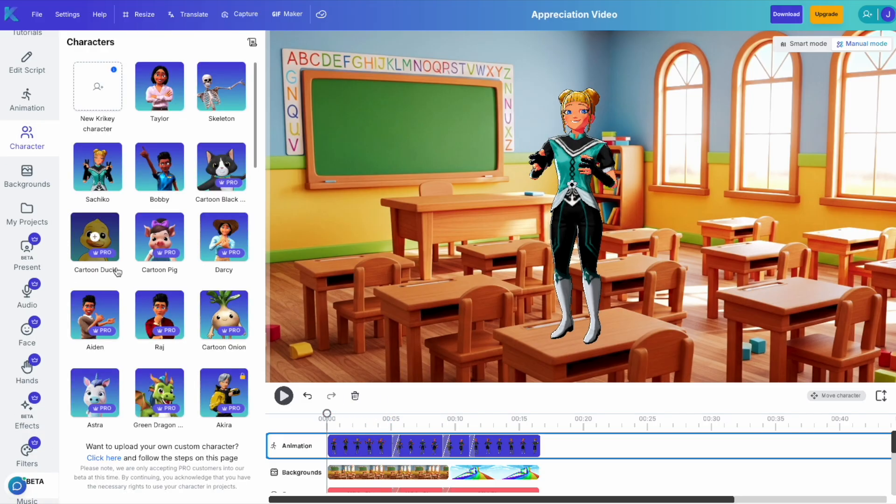
pyautogui.scroll(-1, 128, 307)
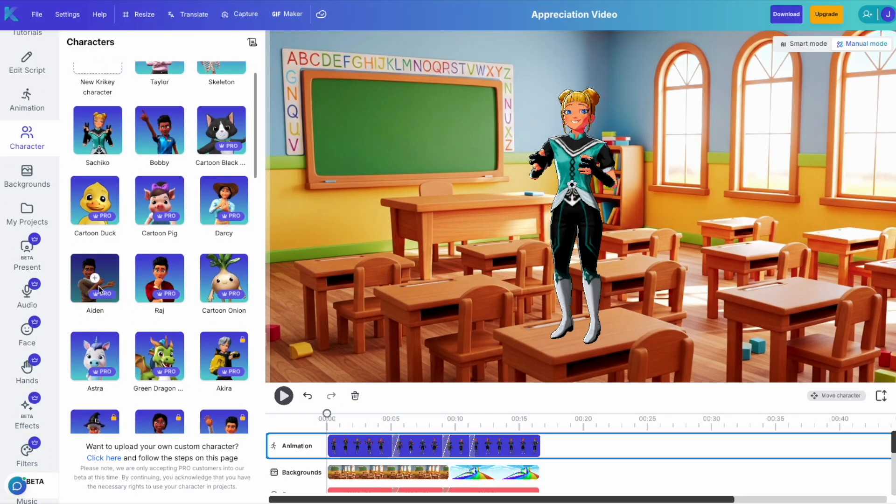
pyautogui.click(99, 287)
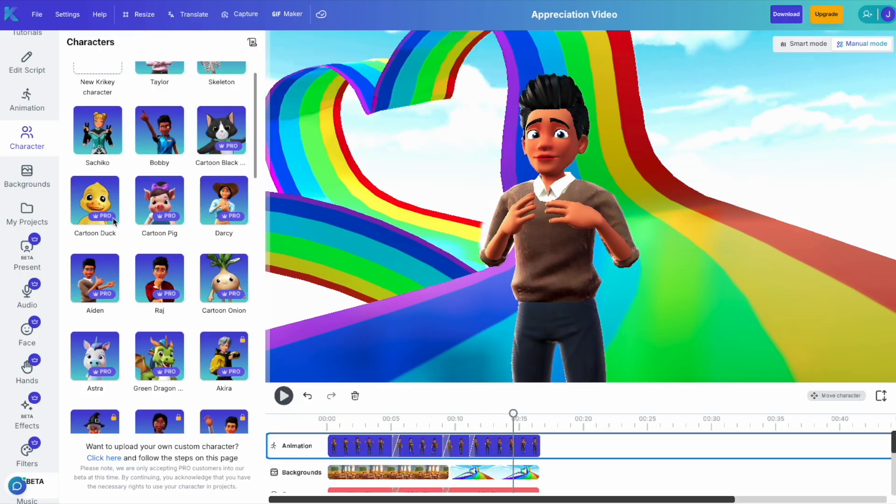
# Replace the character with Cartoon Duck and preview the video from the start
pyautogui.click(96, 200)
pyautogui.click(287, 422)
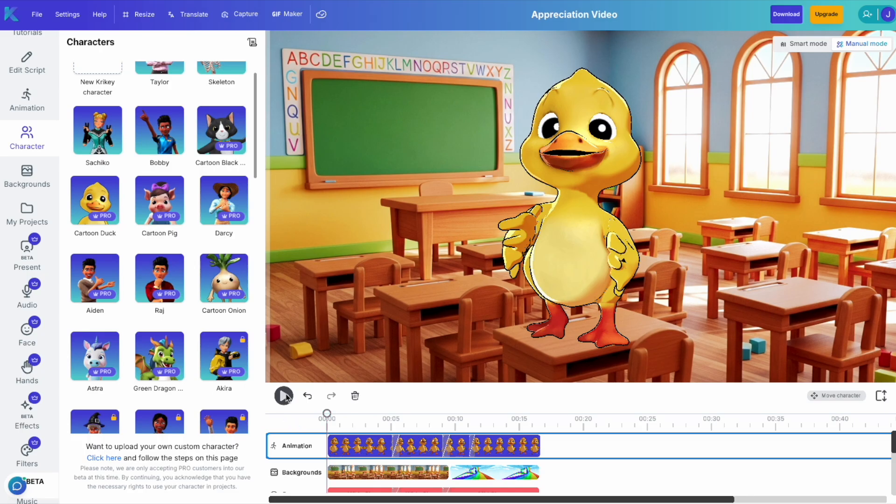
pyautogui.click(284, 396)
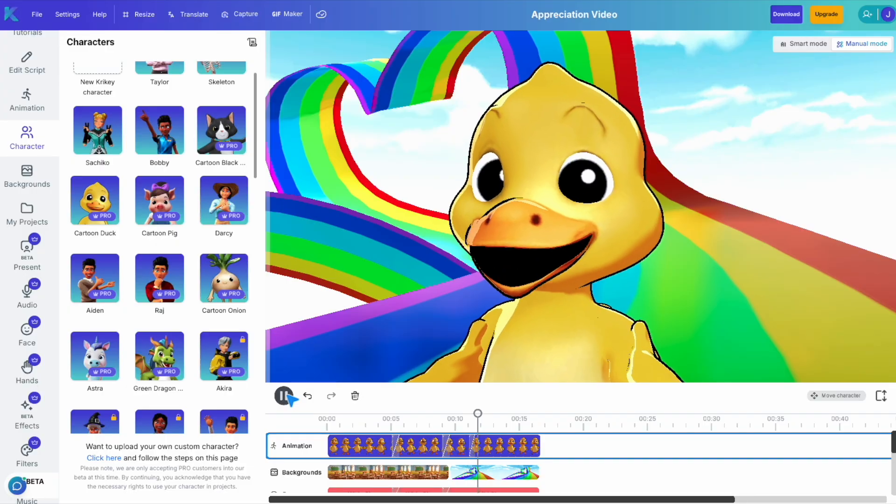
pyautogui.click(287, 395)
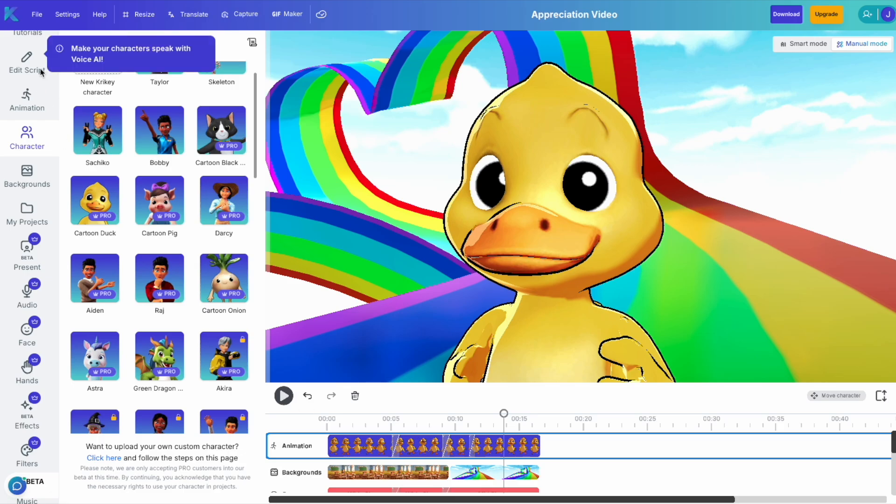
# Choose the Instagram Story size, 1080×1920 px, for resizing the video
pyautogui.scroll(-2, 34, 371)
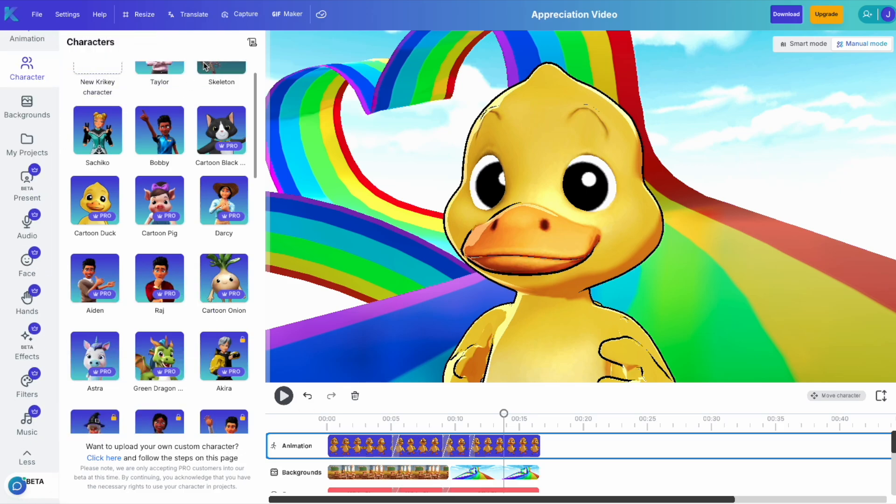
pyautogui.click(139, 14)
pyautogui.click(214, 147)
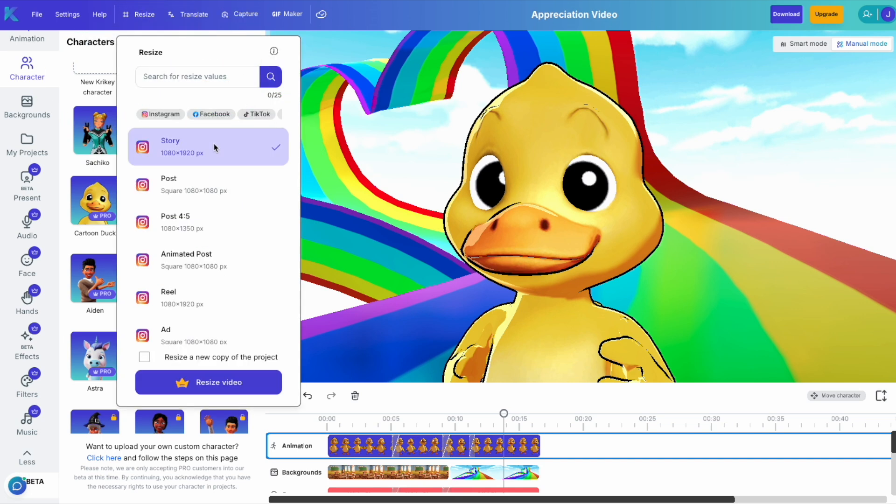
pyautogui.click(201, 263)
pyautogui.click(198, 148)
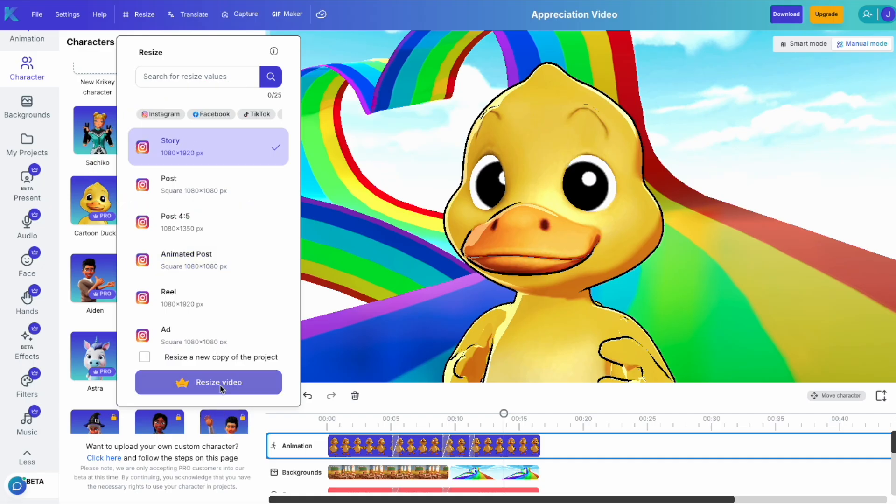
# Browse the Facebook and YouTube size presets and resize the video with the selected Instagram Story size
pyautogui.click(217, 116)
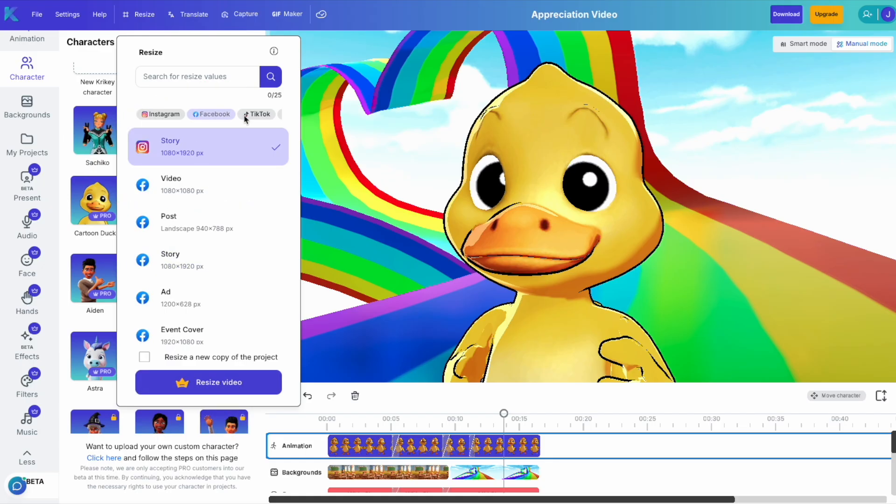
pyautogui.click(245, 116)
pyautogui.click(247, 116)
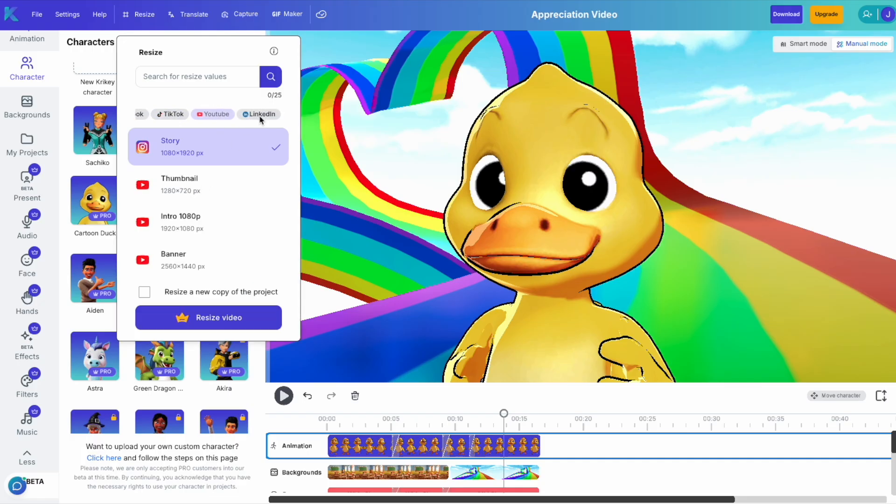
pyautogui.hscroll(-2, 221, 116)
pyautogui.click(176, 116)
pyautogui.click(242, 380)
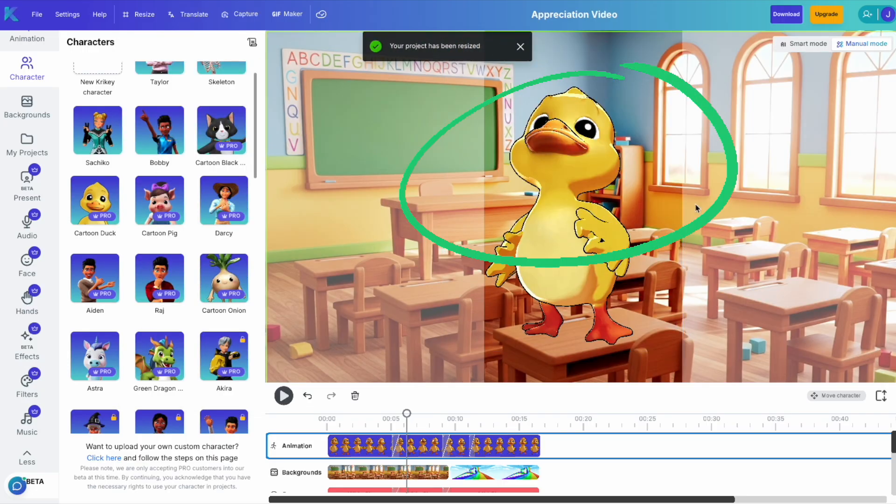
# Scrub the classroom scene to about 8 seconds and shift the duck slightly sideways within the vertical frame
pyautogui.moveTo(395, 416); pyautogui.dragTo(434, 420)
pyautogui.click(836, 395)
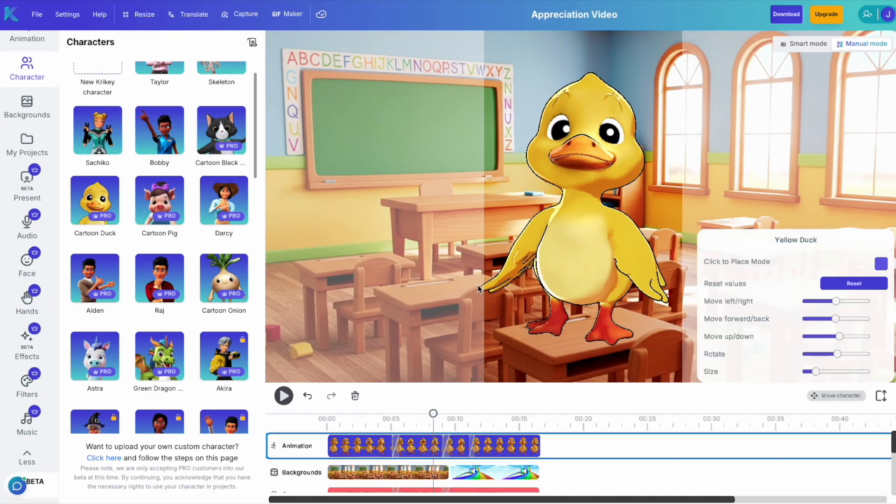
pyautogui.moveTo(836, 302); pyautogui.dragTo(838, 302)
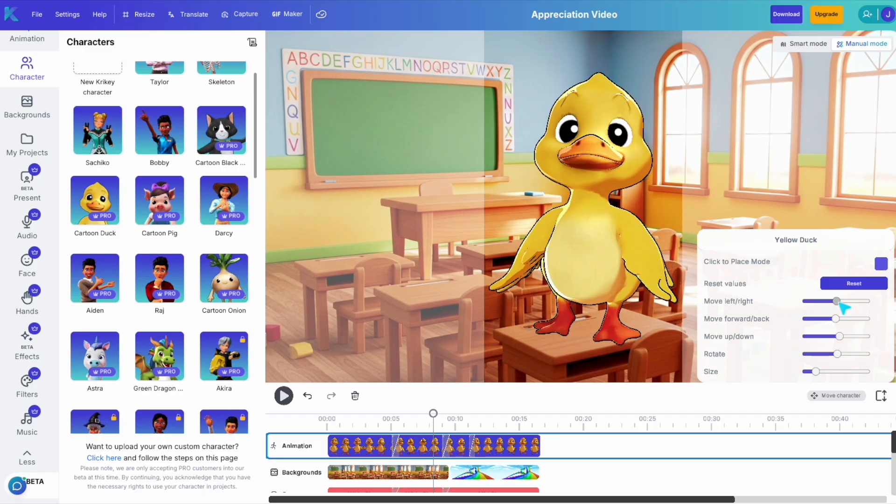
# Set the translation language to French with the Fin voice
pyautogui.click(140, 14)
pyautogui.click(192, 14)
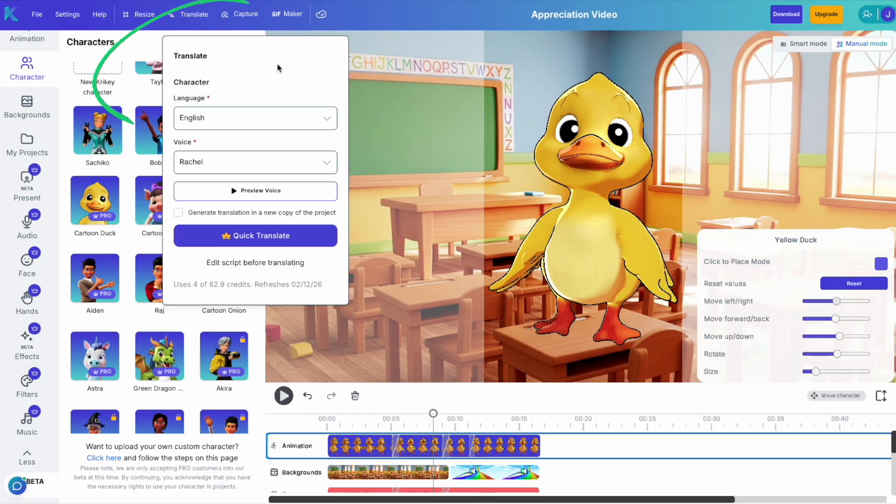
pyautogui.click(274, 120)
pyautogui.click(237, 156)
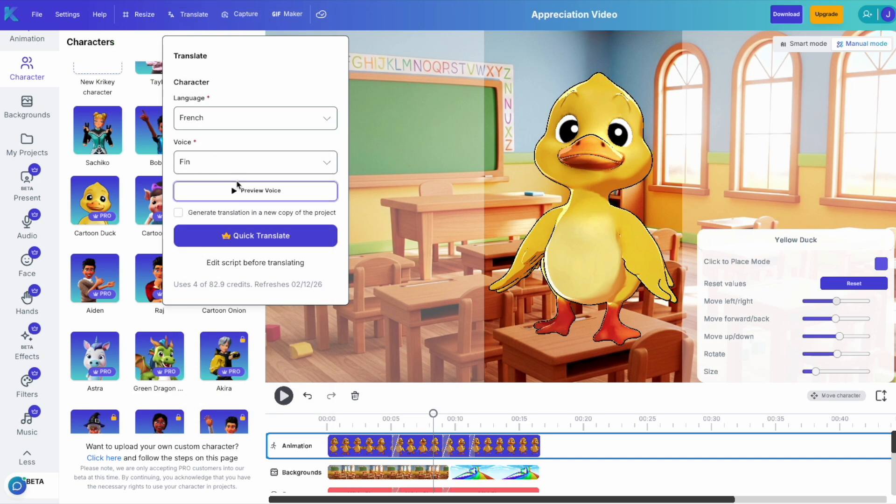
# Set the translation language to Spanish with the Mia (Professional) voice and preview that voice
pyautogui.click(259, 120)
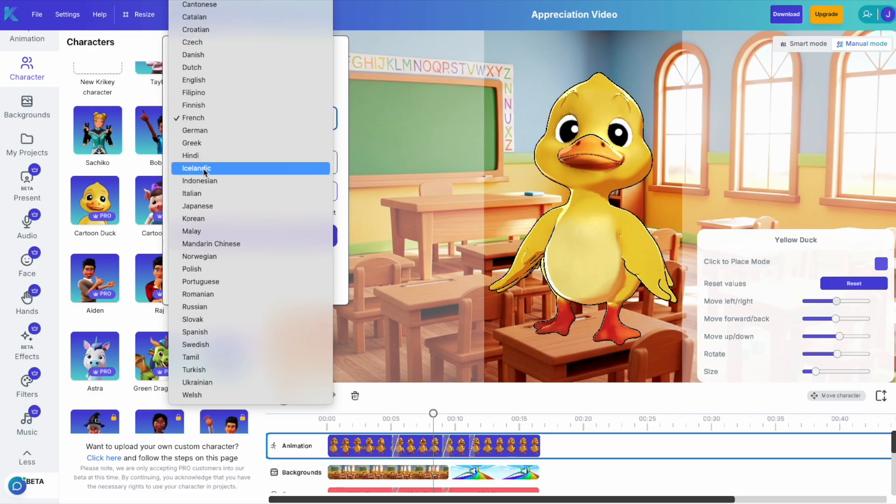
pyautogui.click(205, 332)
pyautogui.click(246, 169)
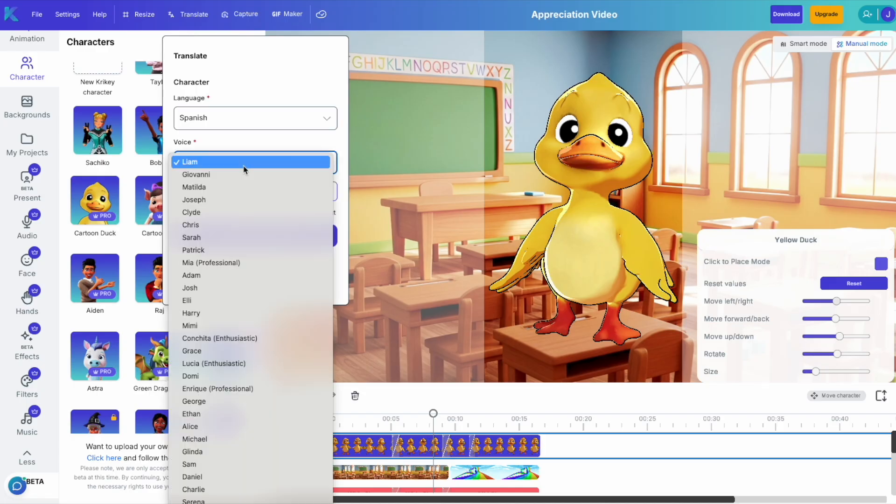
pyautogui.click(230, 263)
pyautogui.click(251, 198)
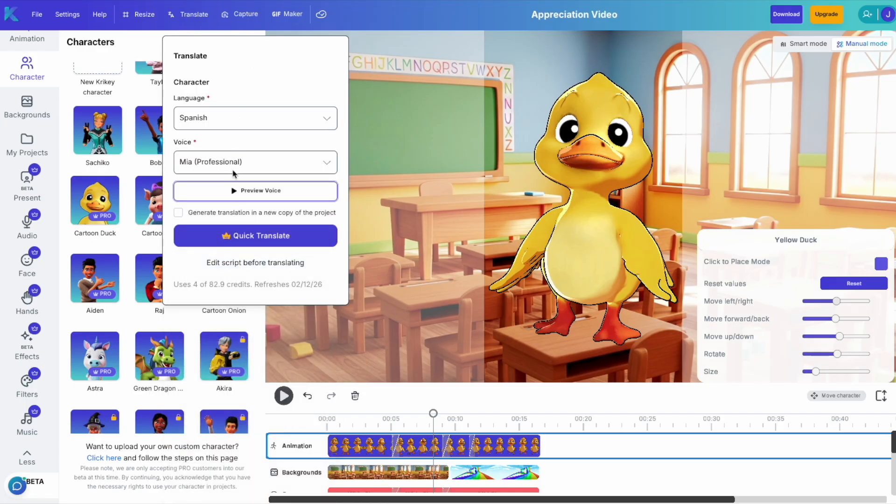
# Enter capture mode and enlarge the capture frame to enclose the whole duck from head to feet
pyautogui.click(245, 16)
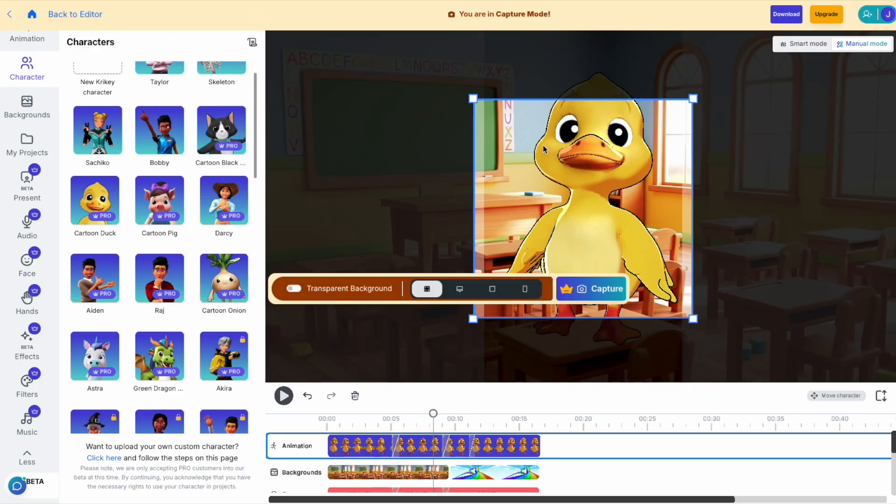
pyautogui.moveTo(538, 148); pyautogui.dragTo(527, 94)
pyautogui.moveTo(678, 282); pyautogui.dragTo(718, 372)
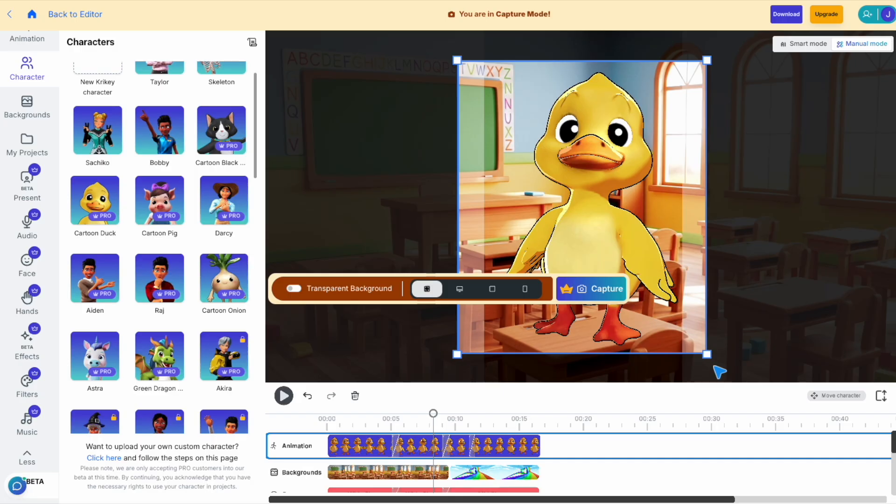
# Rotate the duck to face partly sideways and scrub the timeline to just before 8 seconds
pyautogui.click(837, 395)
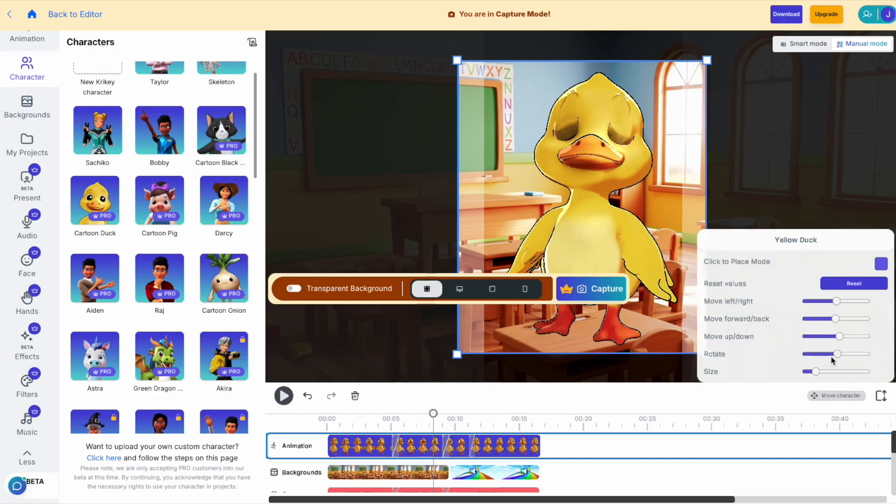
pyautogui.moveTo(841, 360); pyautogui.dragTo(845, 360)
pyautogui.moveTo(435, 416)
pyautogui.mouseDown()
pyautogui.moveTo(446, 417)
pyautogui.moveTo(429, 416)
pyautogui.mouseUp()
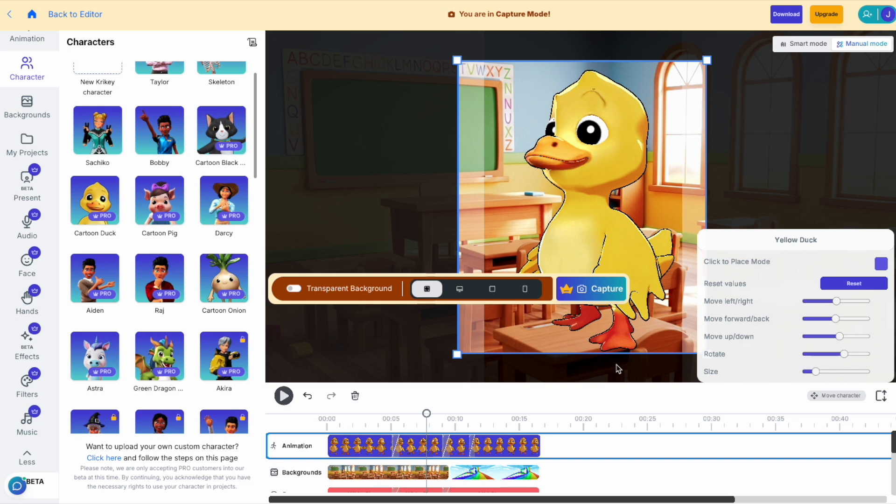
# Toggle the transparent background option for the still capture and return to the editor
pyautogui.click(302, 290)
pyautogui.click(79, 14)
# Set up a transparent GIF with the Skeleton character and a Left Fancy presentation animation from the Presentation gallery
pyautogui.moveTo(281, 17)
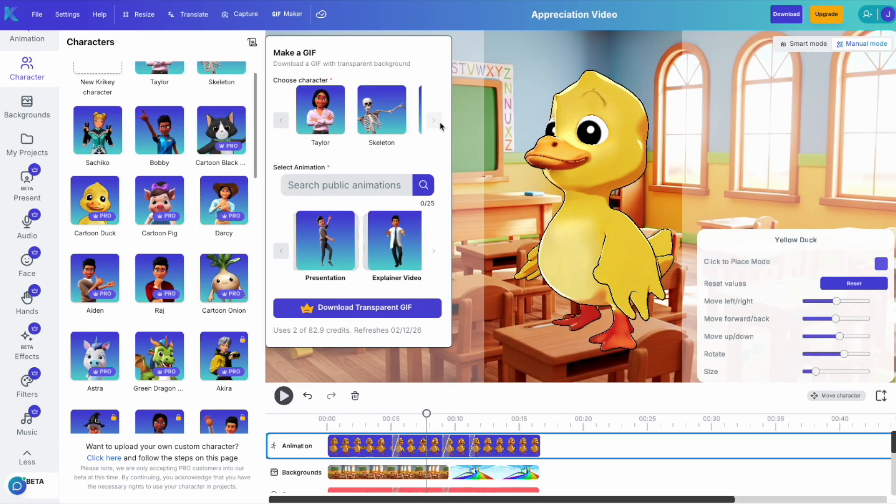
pyautogui.click(380, 112)
pyautogui.click(324, 250)
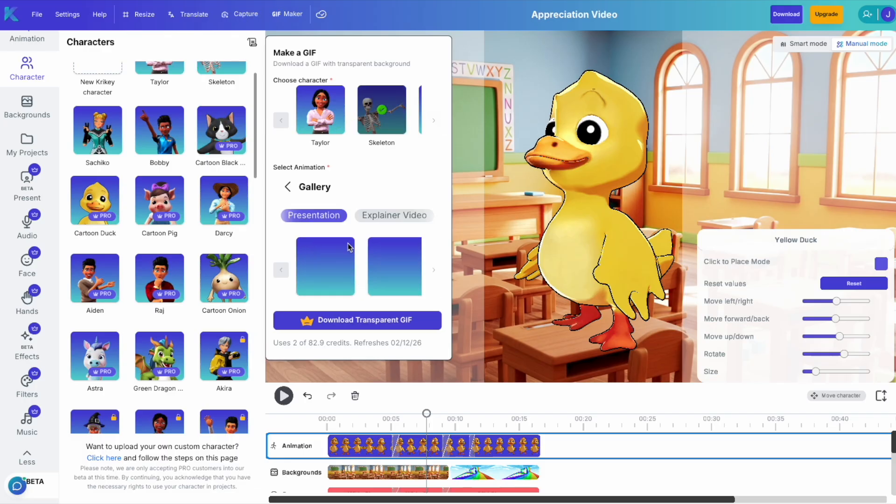
pyautogui.click(433, 121)
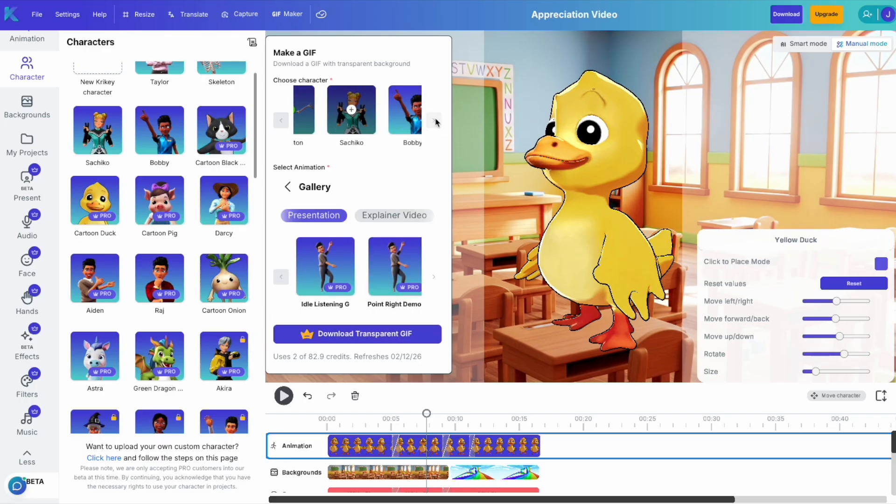
pyautogui.click(434, 122)
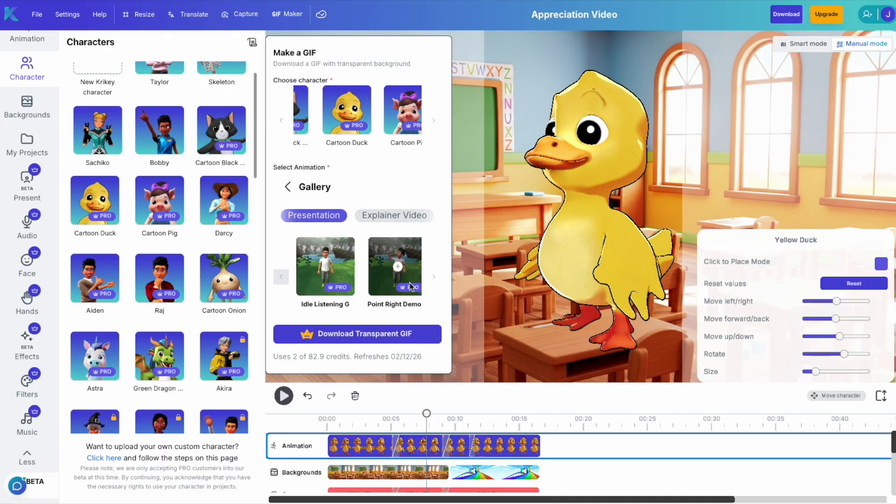
pyautogui.click(434, 277)
pyautogui.click(364, 280)
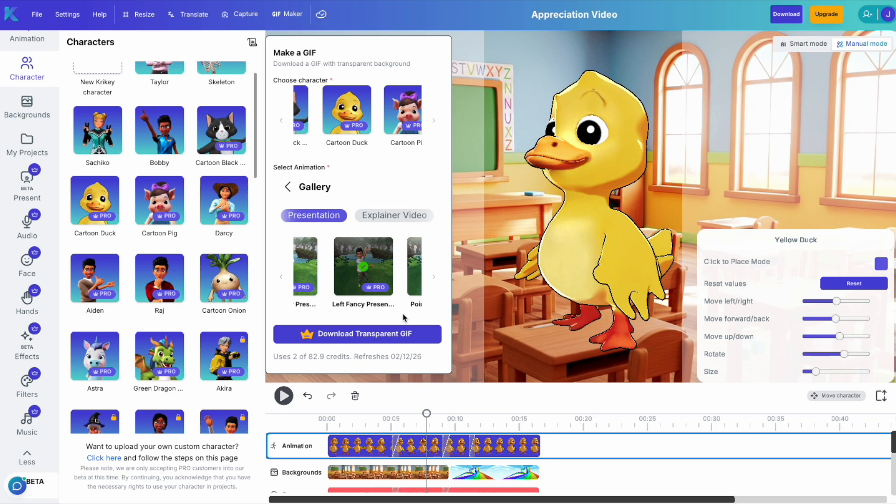
# Examine the video download options, including the available file formats, and close them without downloading
pyautogui.click(786, 15)
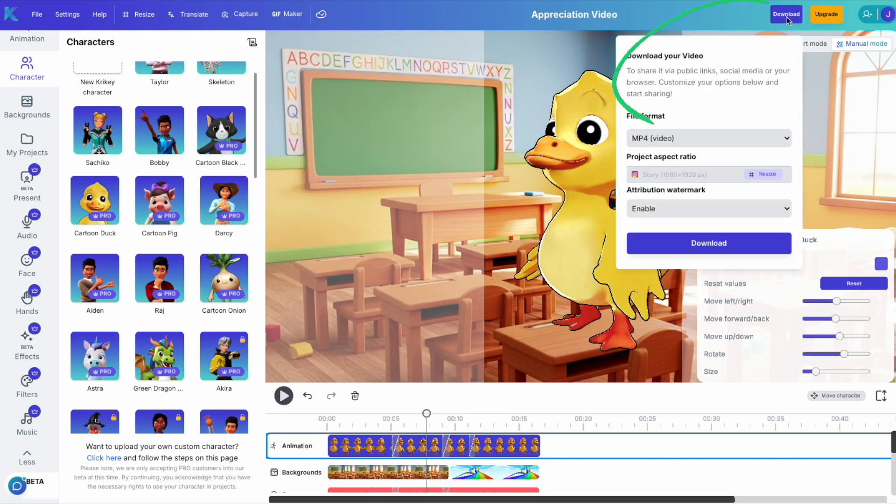
pyautogui.click(770, 138)
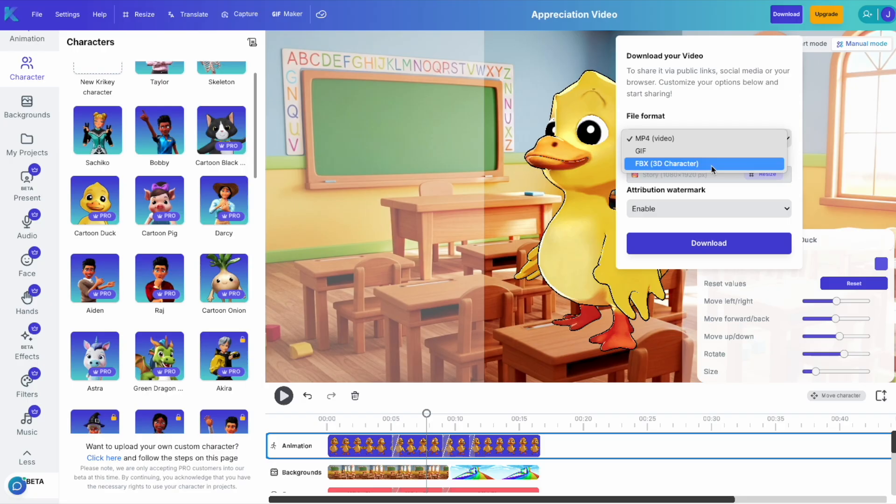
pyautogui.click(853, 52)
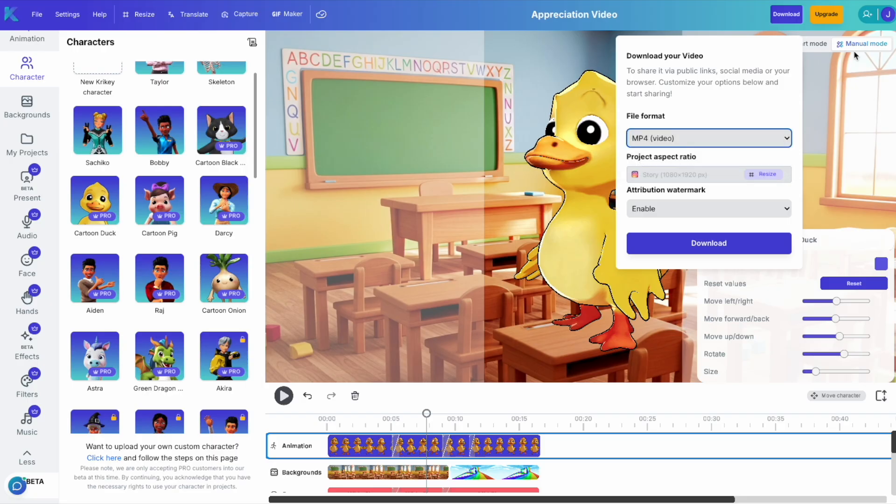
pyautogui.click(781, 20)
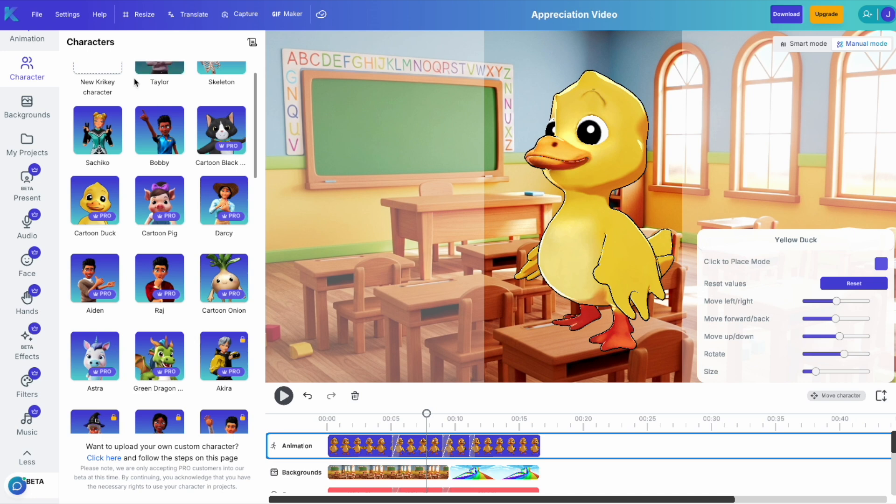
# Open the creation page for animating a talking 3D character and review its additional character options
pyautogui.scroll(3, 28, 186)
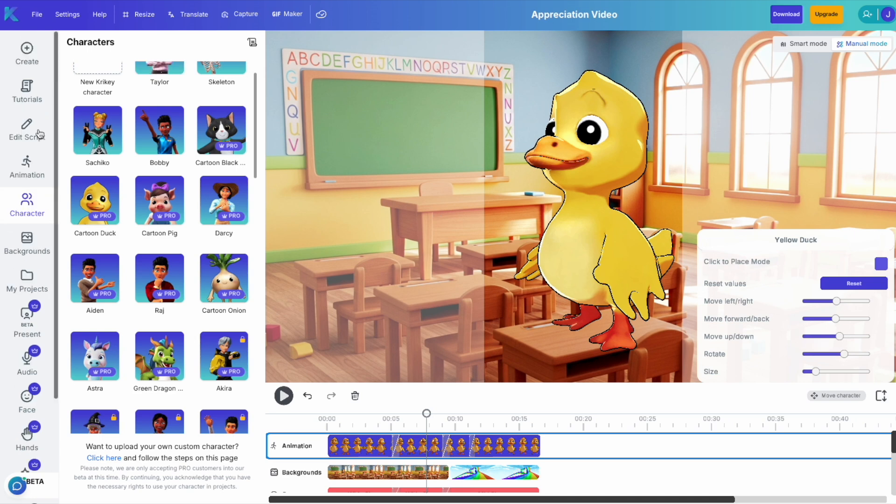
pyautogui.click(26, 52)
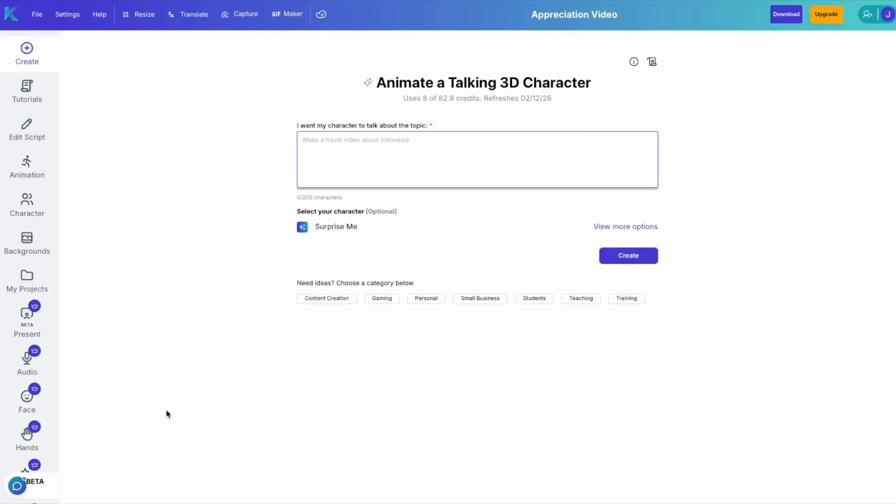
pyautogui.click(617, 227)
pyautogui.click(614, 127)
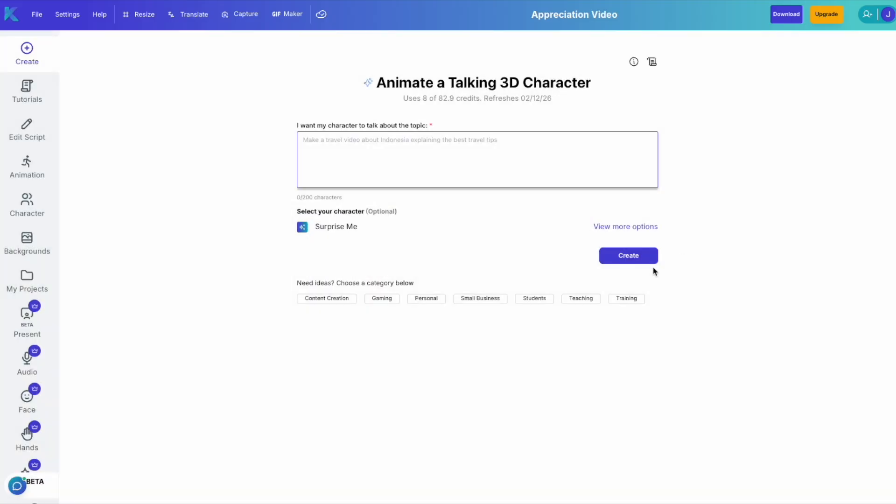